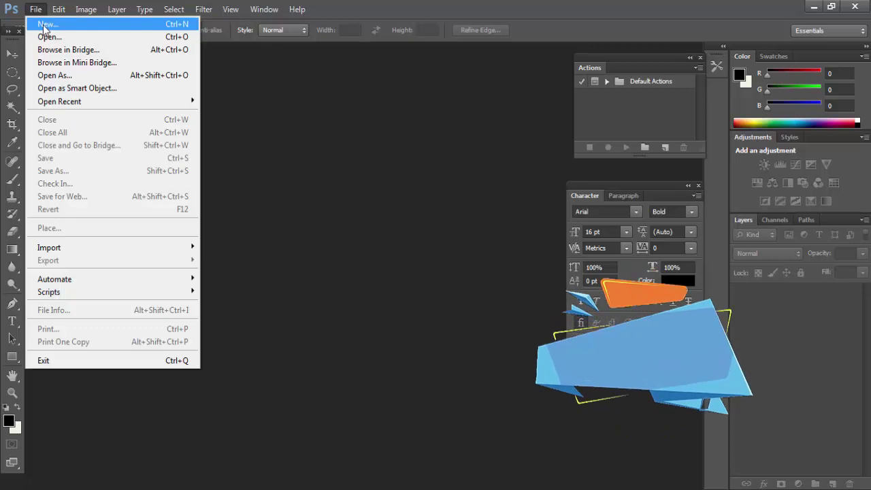
Step: Create a new white RGB document 1050 pixels wide and 750 pixels high at 300 pixels/inch
left_click(43, 26)
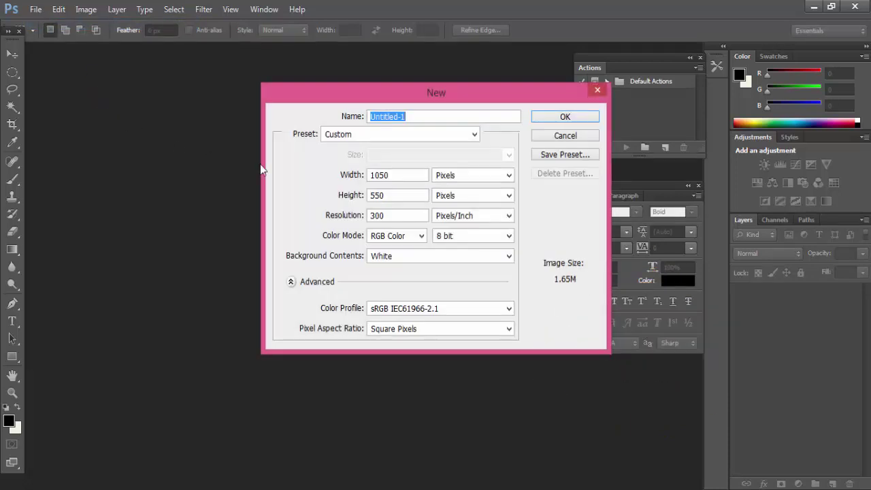
double_click(381, 195)
type("750")
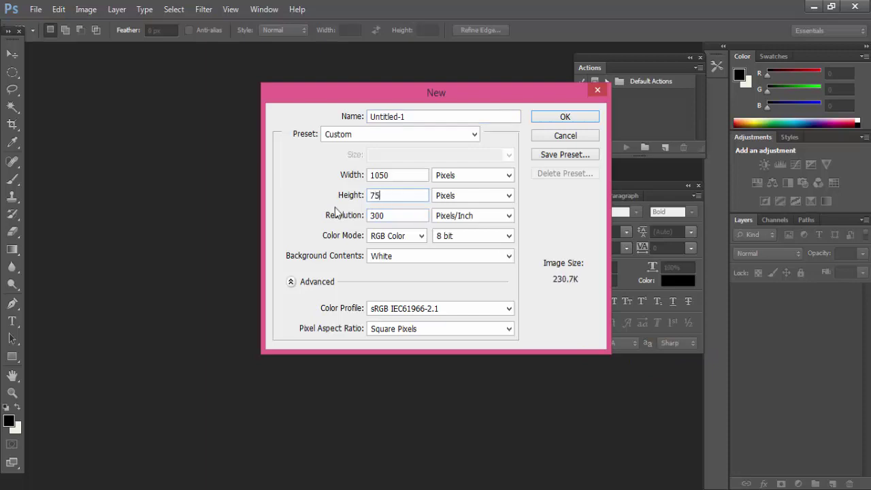
left_click(561, 117)
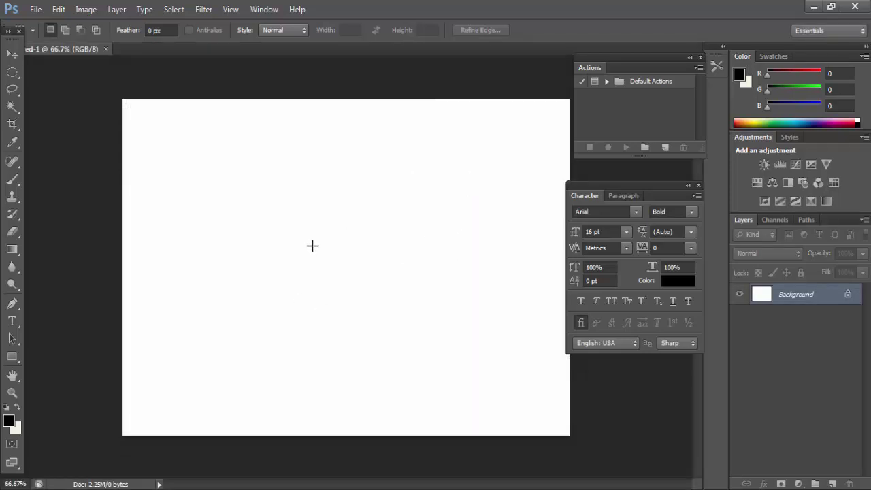
key("v")
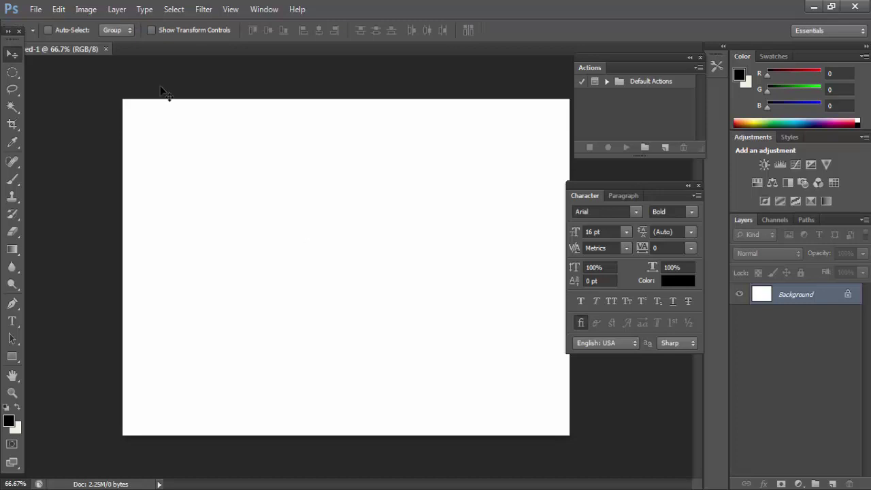
left_click(36, 9)
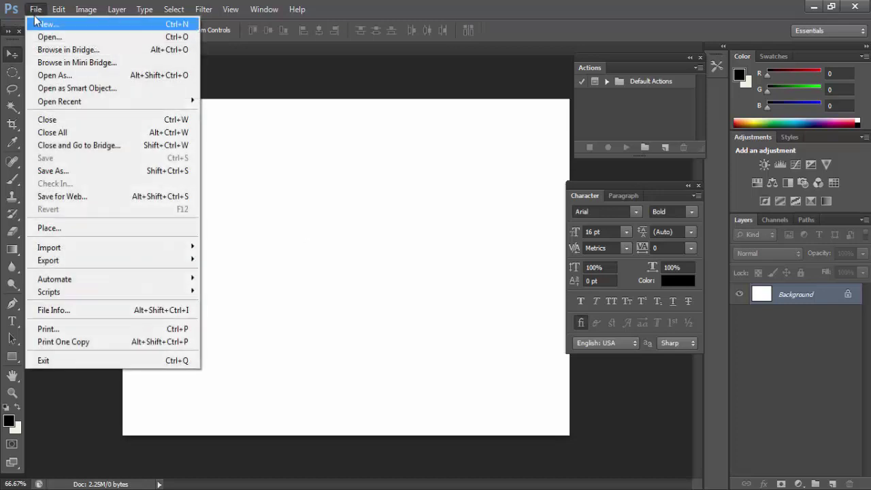
left_click(46, 38)
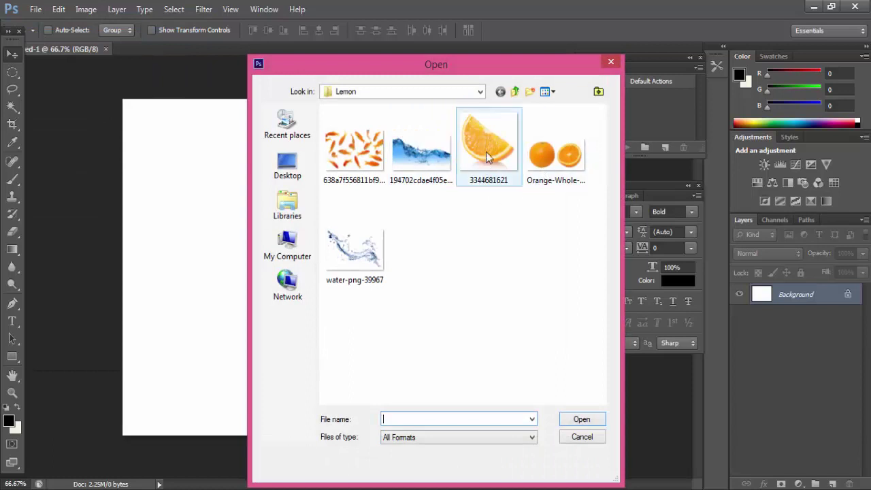
left_click(555, 156)
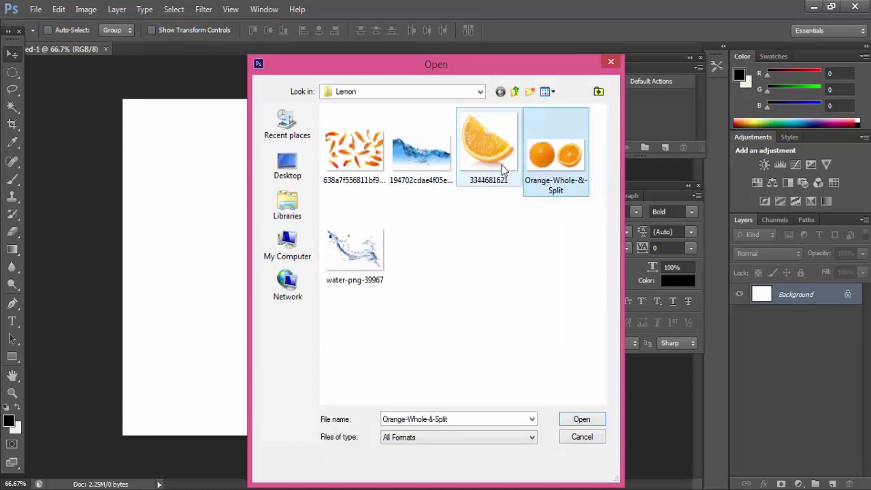
left_click(478, 155, "ctrl")
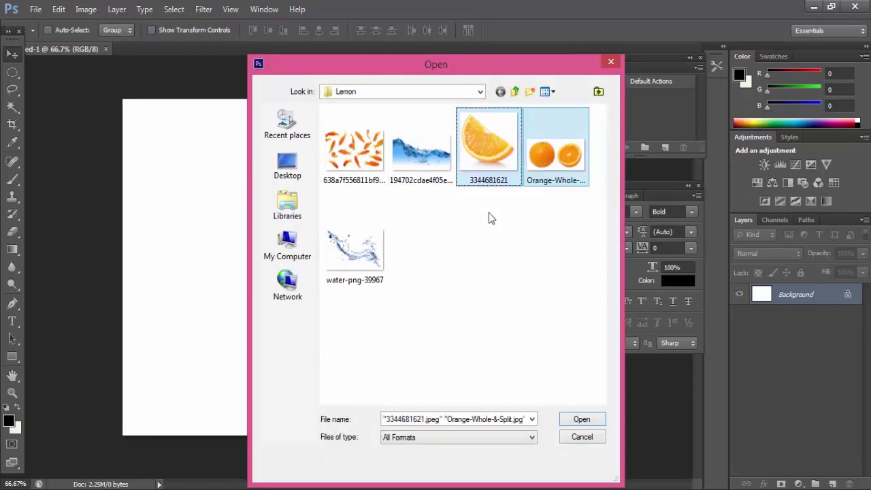
left_click(589, 435)
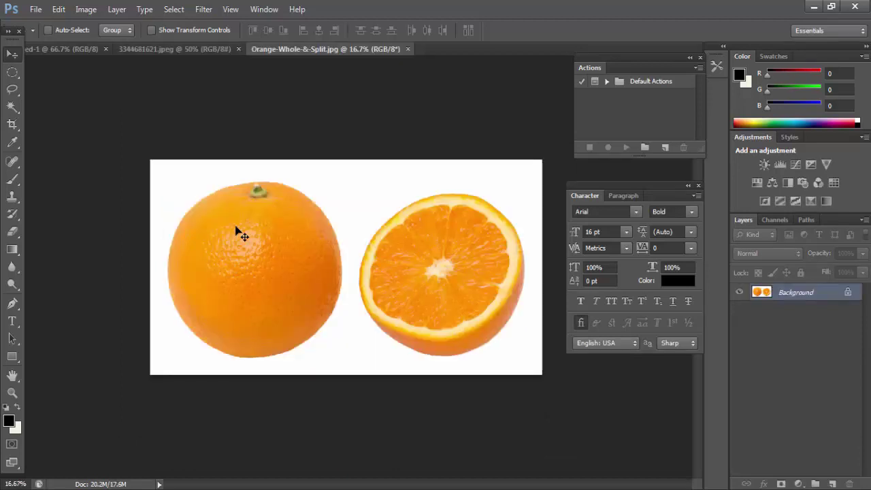
Step: Crop the Orange-Whole-&-Split image to a rectangular selection around the whole orange and clear the selection
key("m")
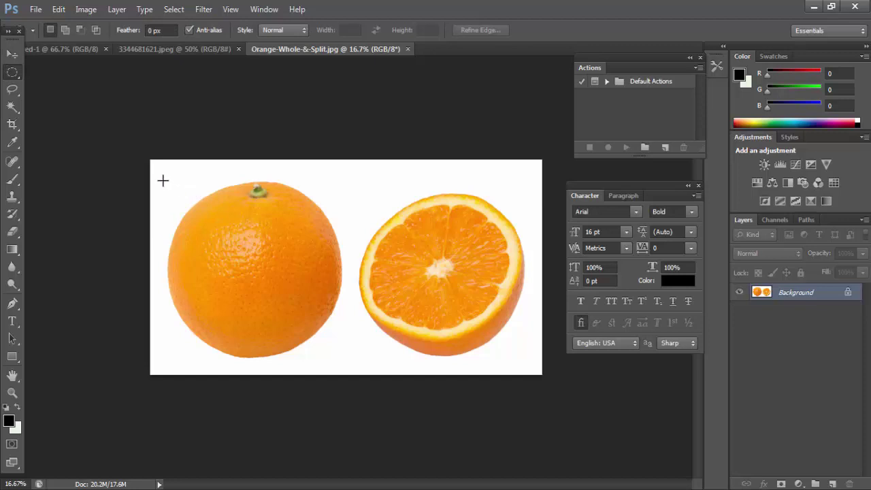
key("shift+m")
left_click(170, 197)
left_click_drag(130, 127, 352, 432)
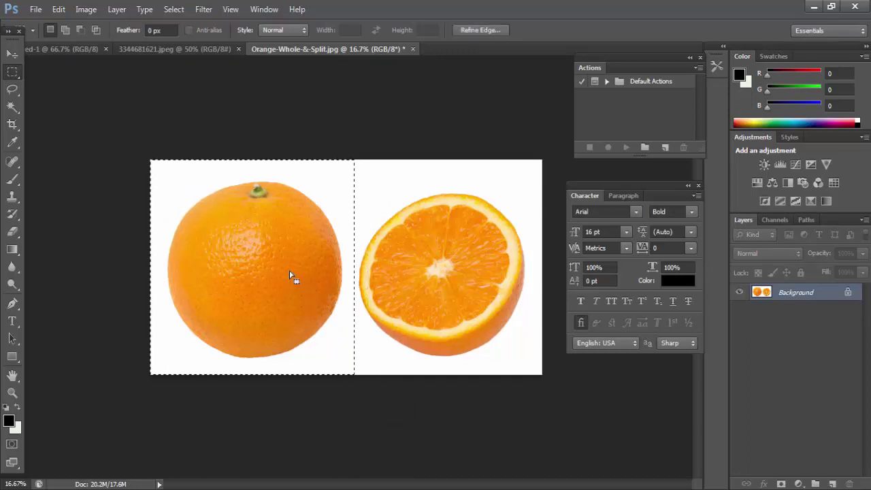
left_click(85, 10)
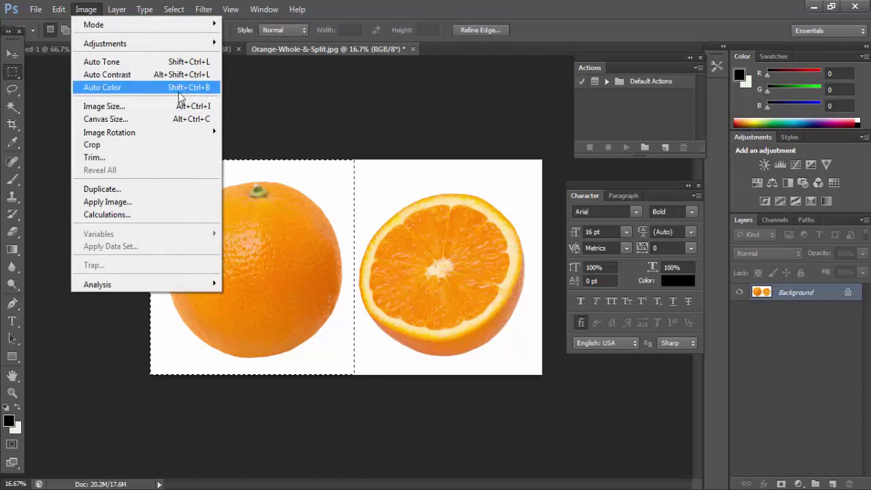
left_click(131, 147)
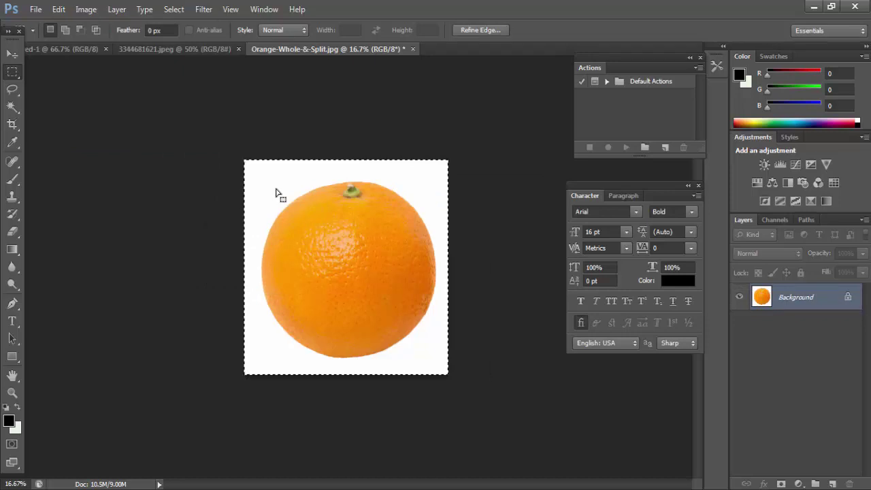
key("ctrl+d")
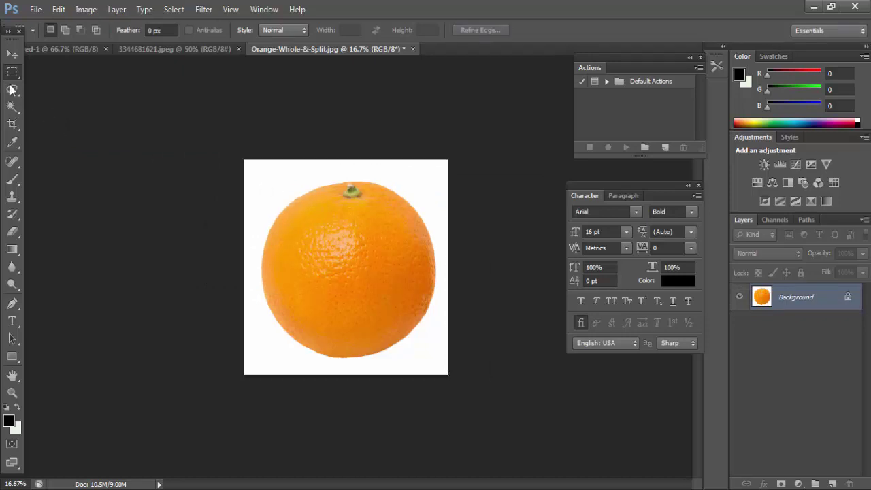
Step: Select the white background around the orange with the Magic Wand, feather it by 1 pixel and invert the selection
left_click(12, 107)
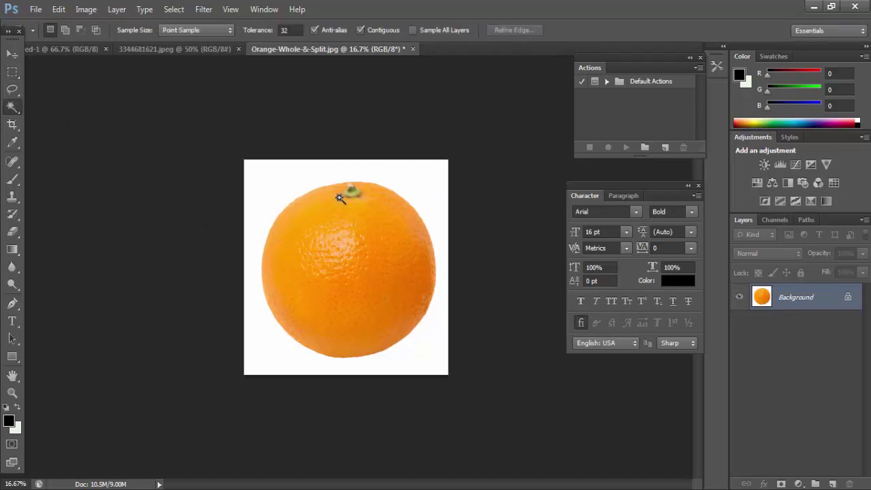
left_click(322, 173)
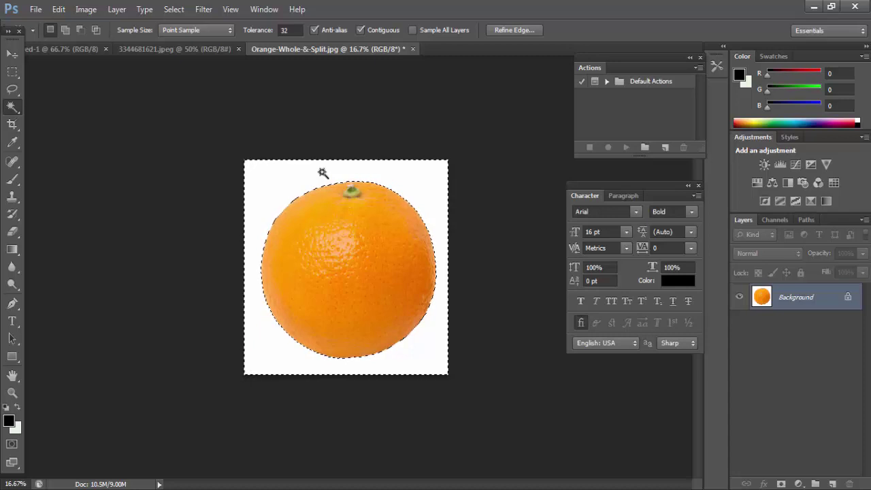
left_click(174, 9)
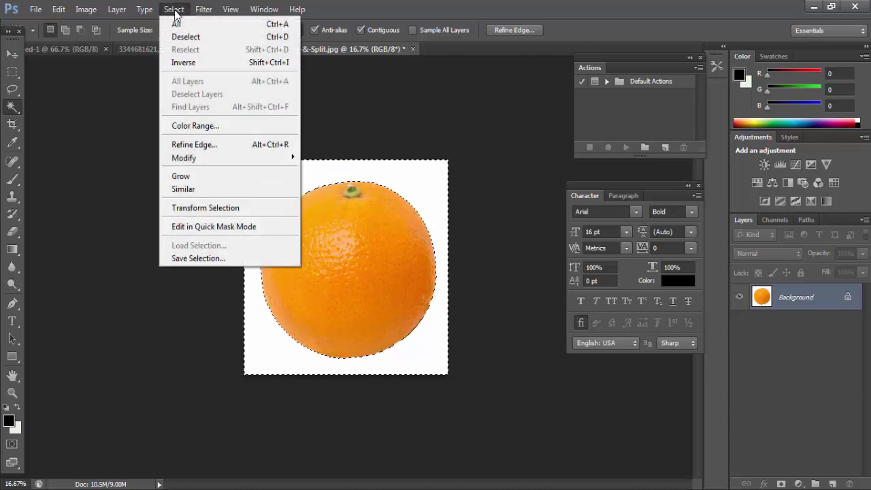
mouse_move(231, 158)
left_click(341, 207)
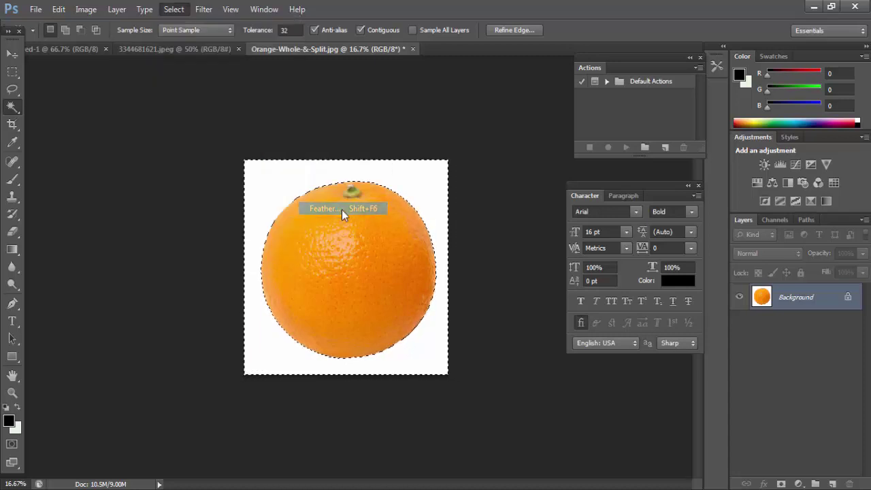
type("1")
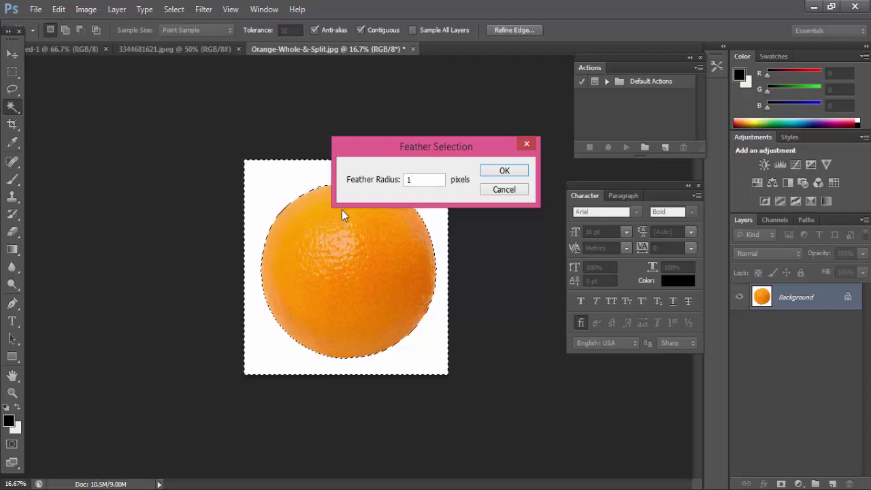
left_click(487, 170)
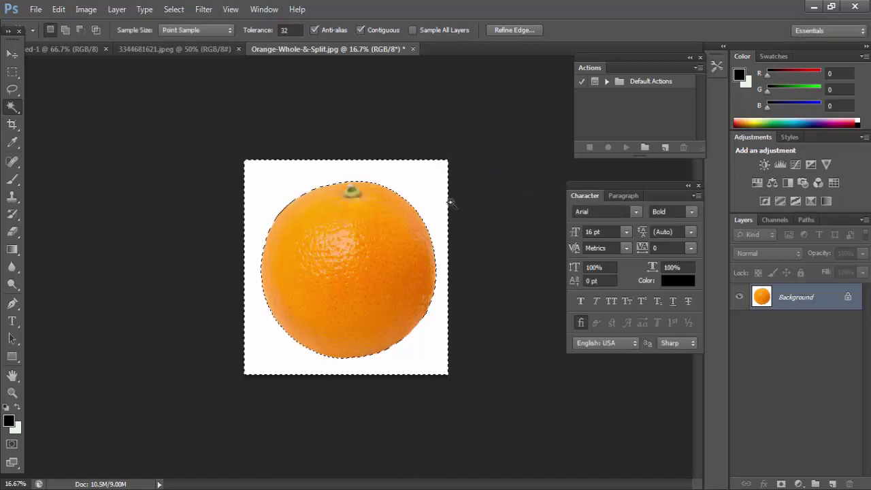
key("ctrl+shift+i")
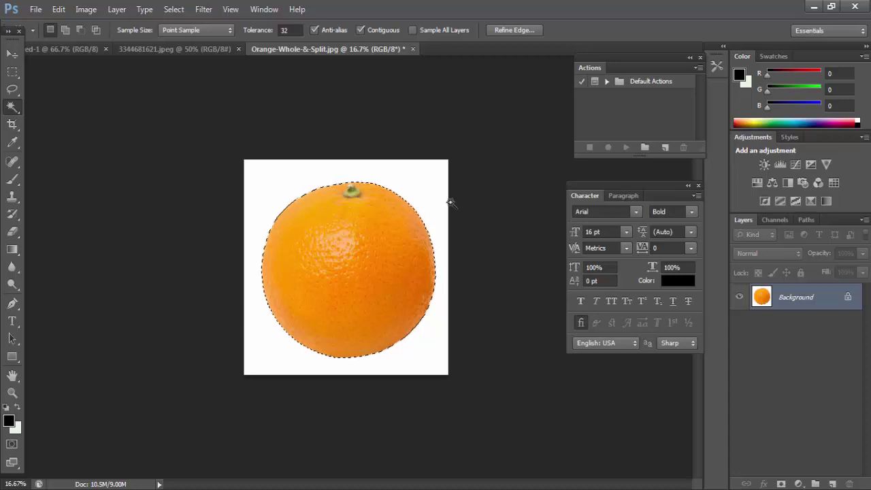
Step: Cut the selected orange and close Orange-Whole-&-Split.jpg without saving its changes
key("ctrl+x")
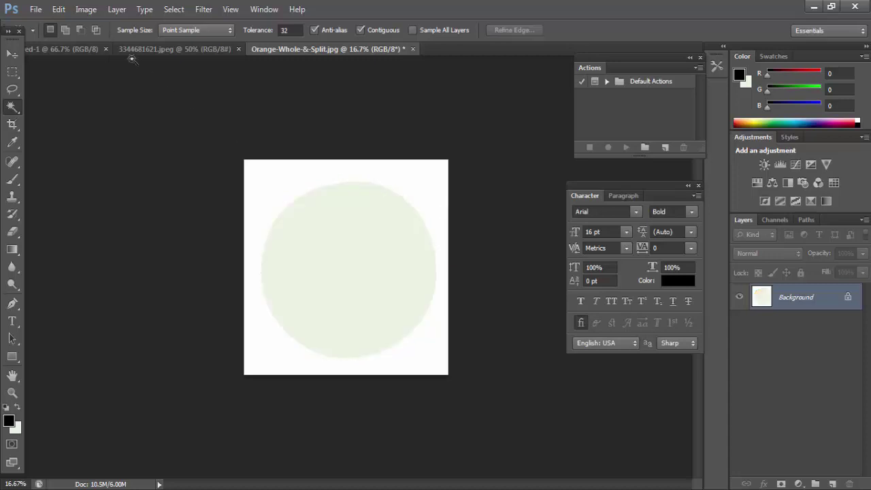
key("ctrl+w")
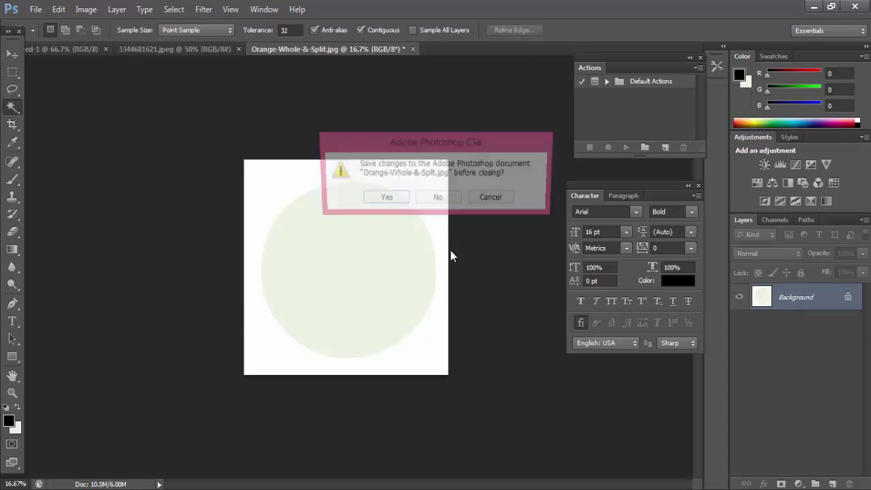
left_click(442, 199)
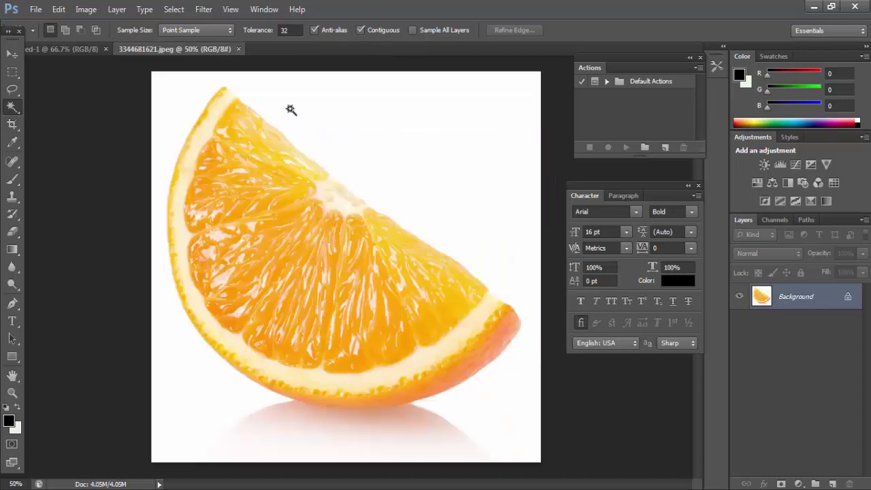
Step: Paste the cut orange into the blank 1050 × 750 pixel document
left_click(72, 52)
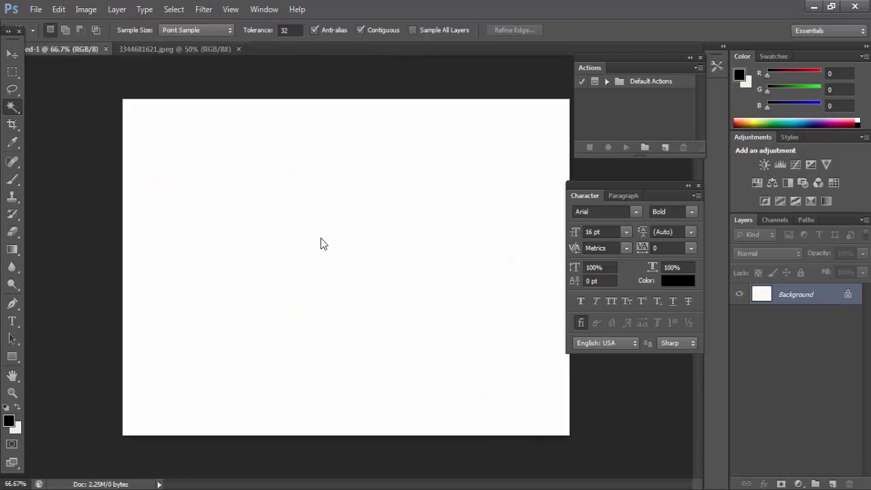
key("ctrl+v")
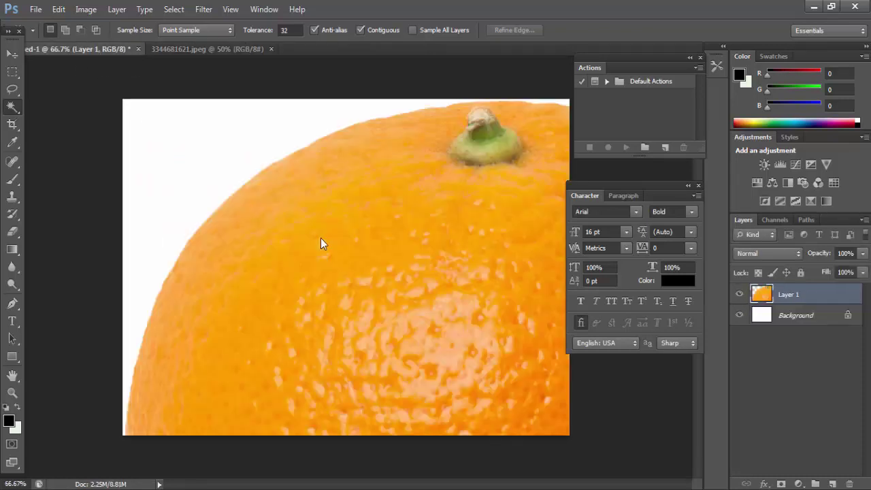
key("v")
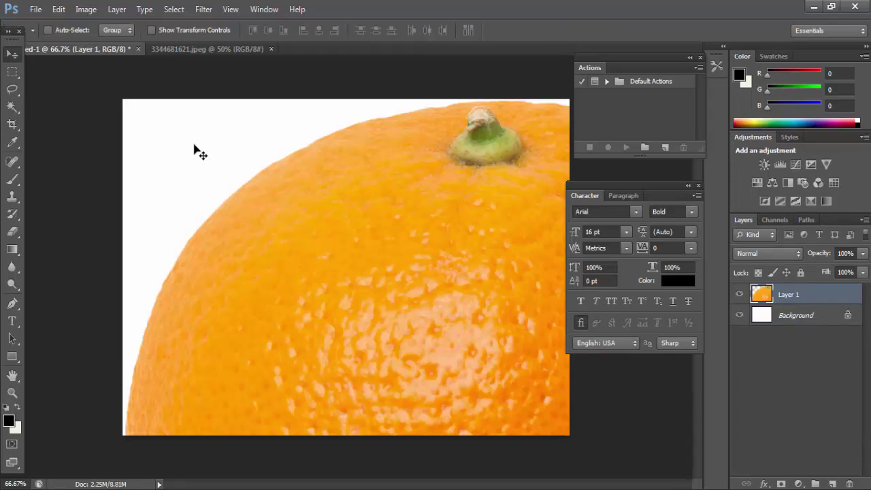
Step: Scale the pasted orange proportionally to about 31% with Free Transform and move it near the canvas centre
key("ctrl+minus")
key("ctrl+minus")
key("ctrl+minus")
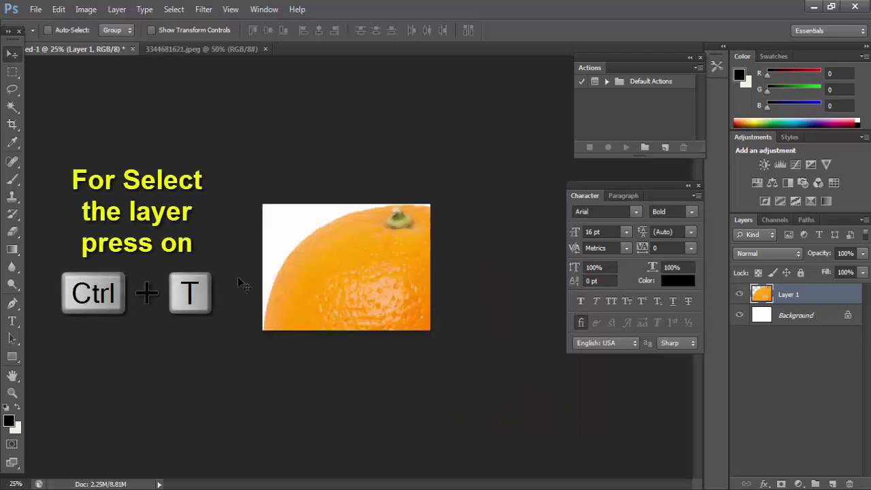
key("ctrl+t")
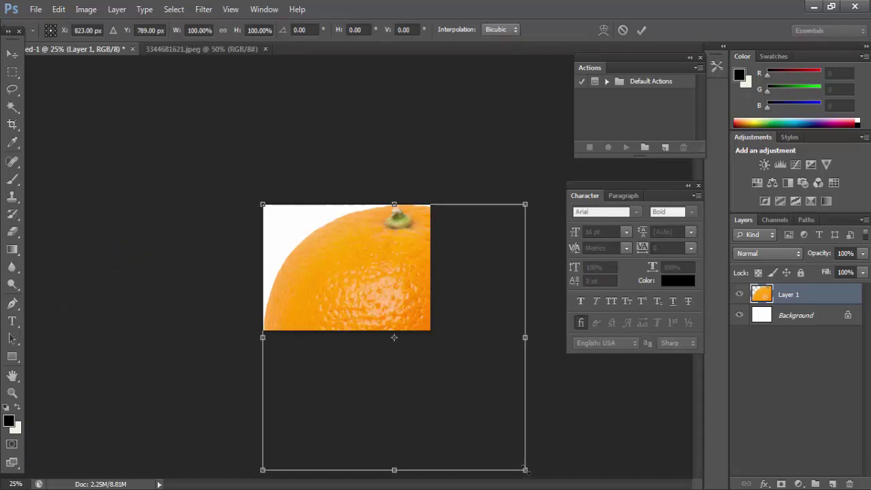
left_click_drag(521, 466, 433, 376)
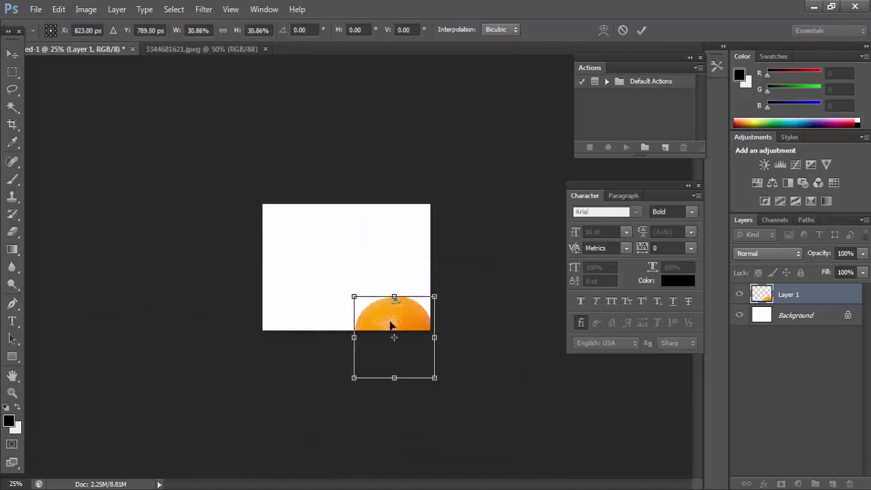
left_click_drag(394, 312, 355, 251)
left_click(374, 270, "ctrl")
left_click(374, 269, "ctrl")
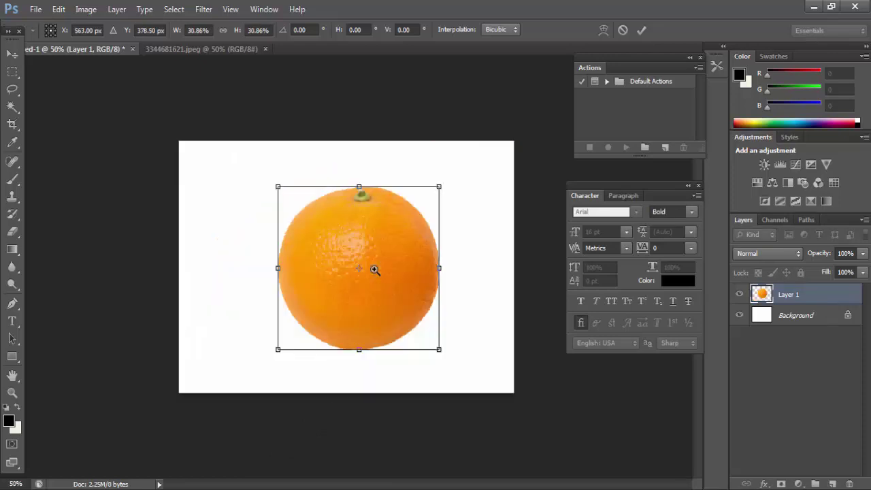
Step: Resize the orange to about 36%, place it right of centre at about X 666, Y 358 pixels, and apply the transform
left_click_drag(278, 185, 285, 194)
left_click_drag(398, 259, 424, 255)
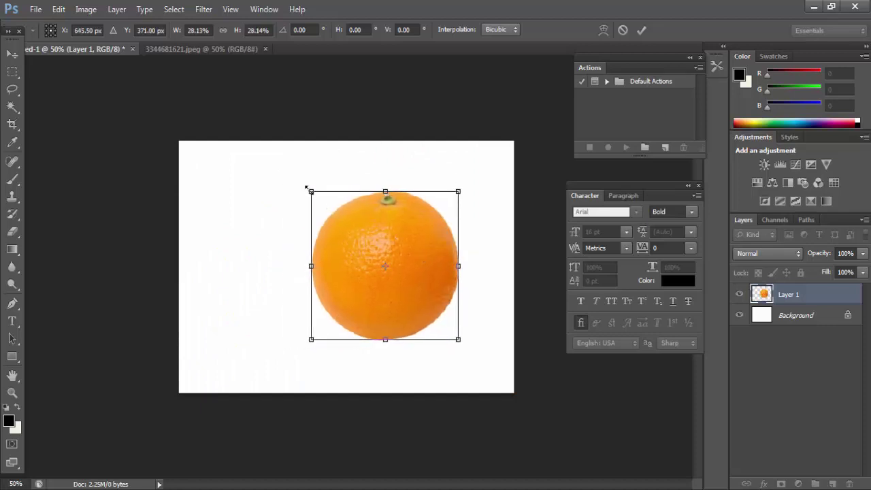
left_click_drag(306, 188, 292, 161)
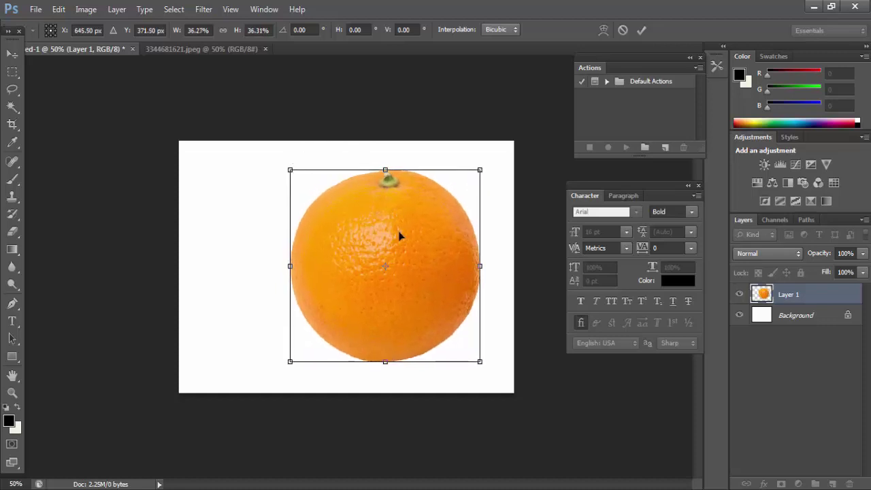
left_click_drag(399, 235, 408, 230)
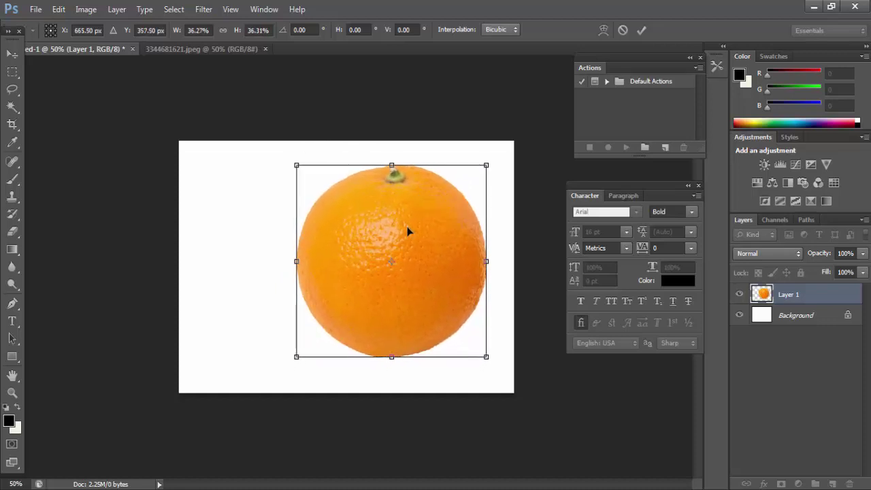
key("Return")
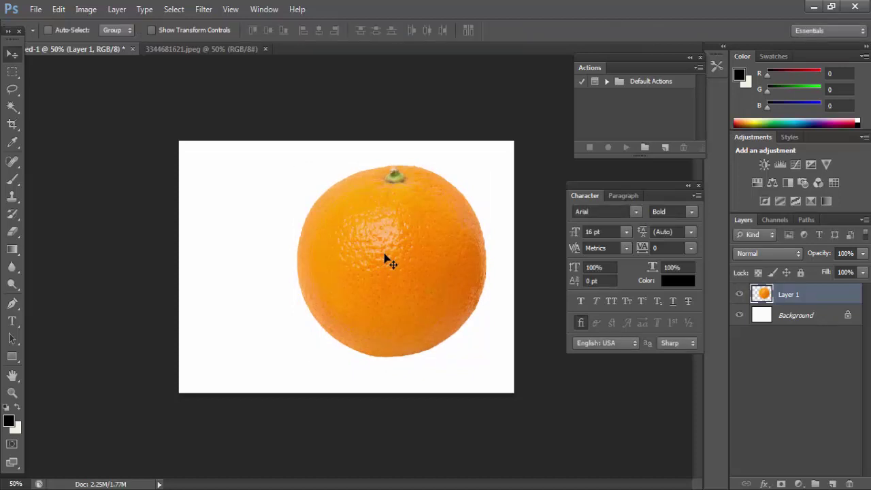
Step: Move the whole orange slightly to the right on the canvas, keeping it at about the same height
left_click_drag(393, 262, 402, 267)
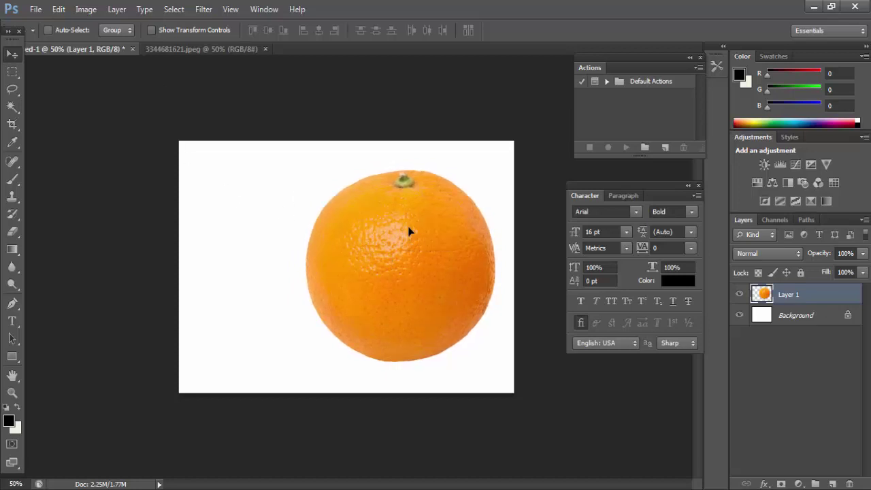
left_click_drag(408, 227, 407, 224)
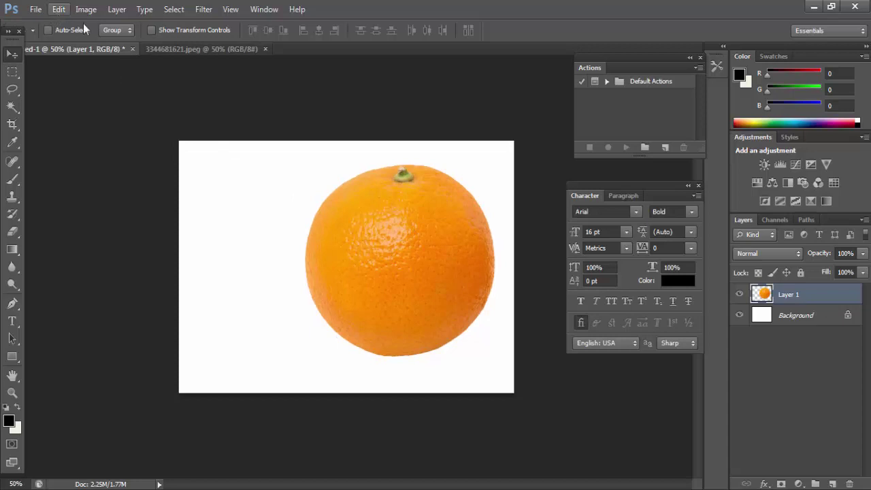
Step: In 3344681621.jpeg, select the white background with the Magic Wand and add the reflection under the orange slice with the Lasso
left_click(234, 48)
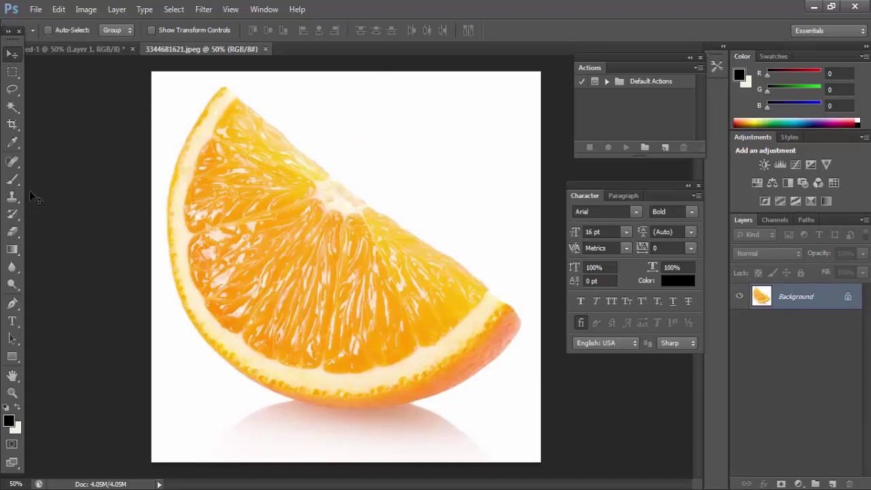
key("w")
left_click(443, 165)
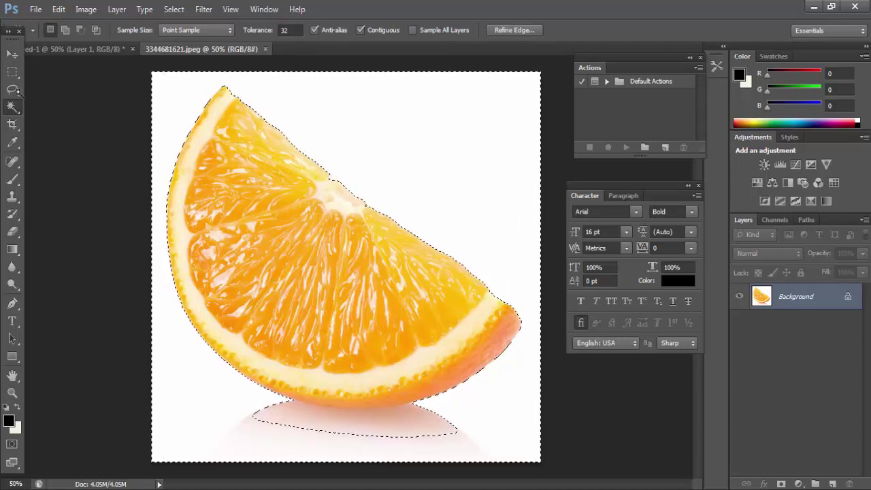
left_click(13, 89)
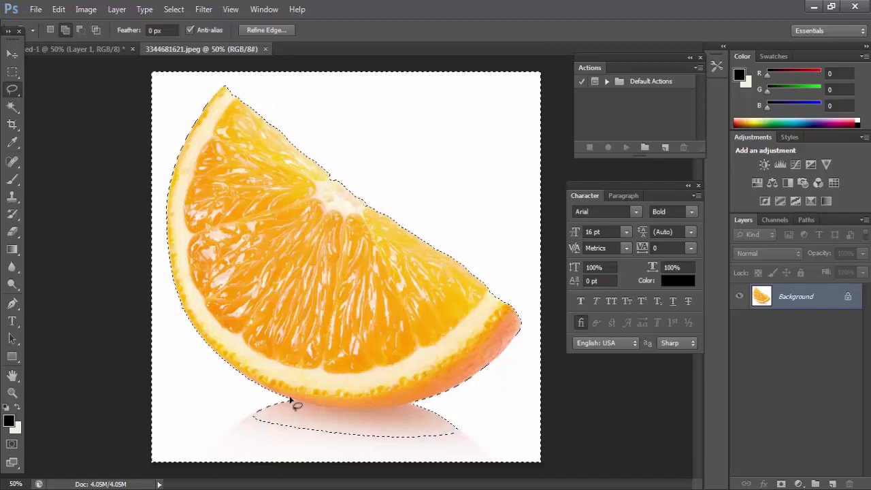
left_click_drag(274, 399, 384, 410)
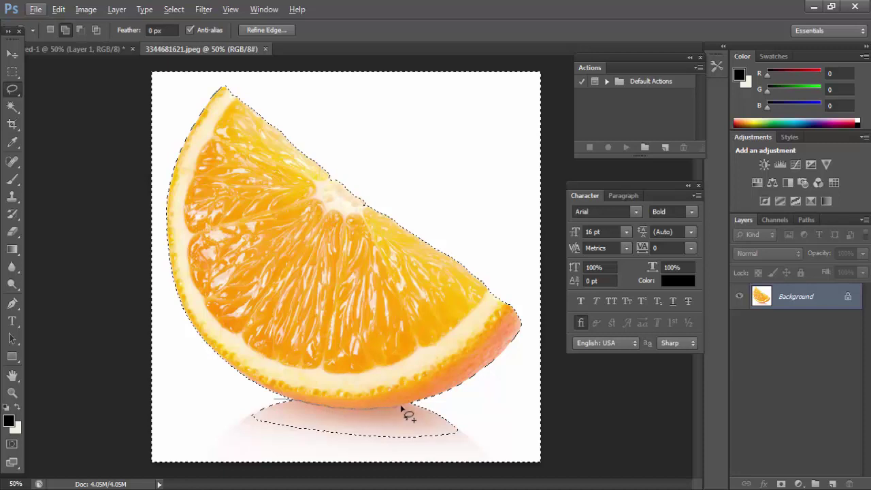
mouse_move(464, 420)
left_mouse_down()
mouse_move(445, 450)
mouse_move(406, 452)
mouse_move(351, 452)
mouse_move(249, 432)
left_mouse_up()
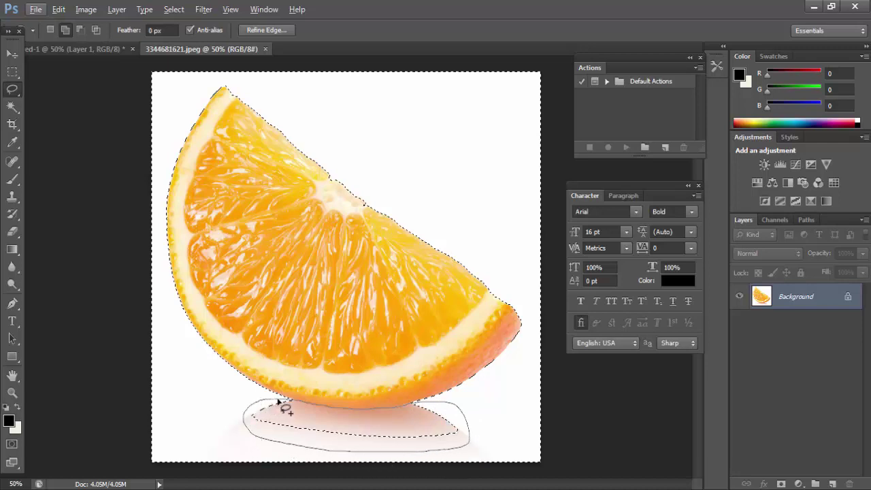
left_click_drag(279, 404, 278, 404)
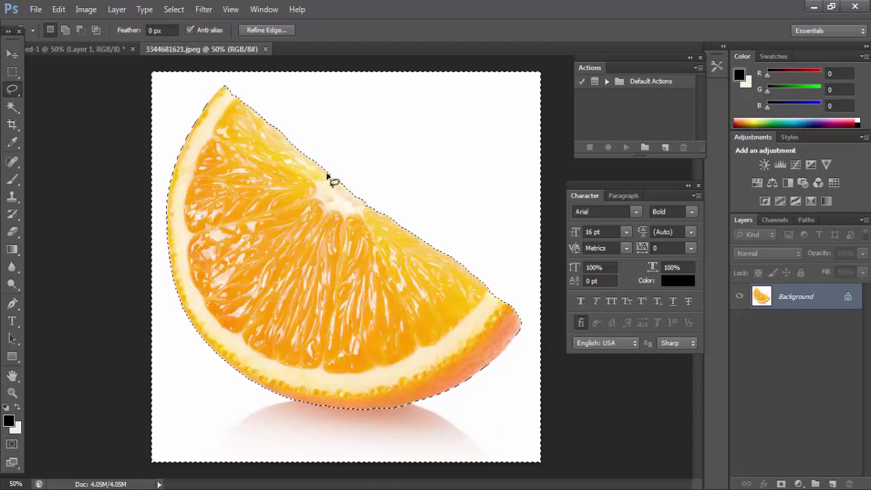
Step: Invert the selection so it covers the orange slice and feather it by 1 pixel
left_click(174, 9)
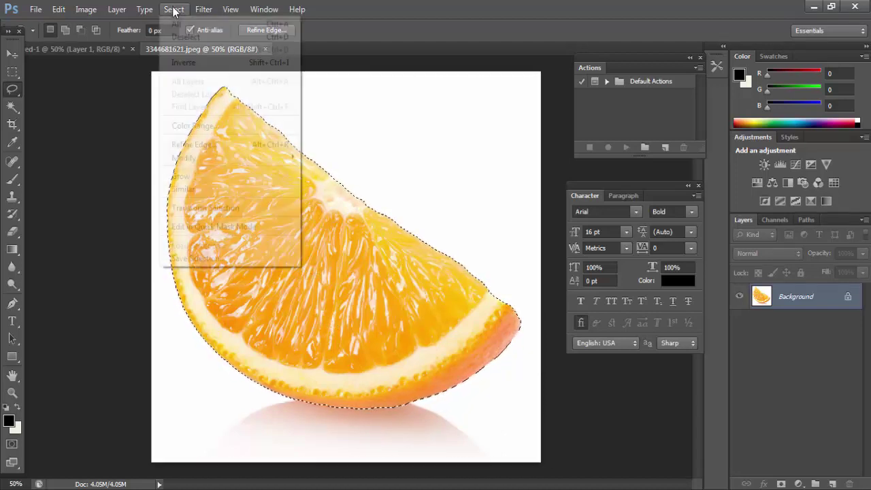
mouse_move(204, 158)
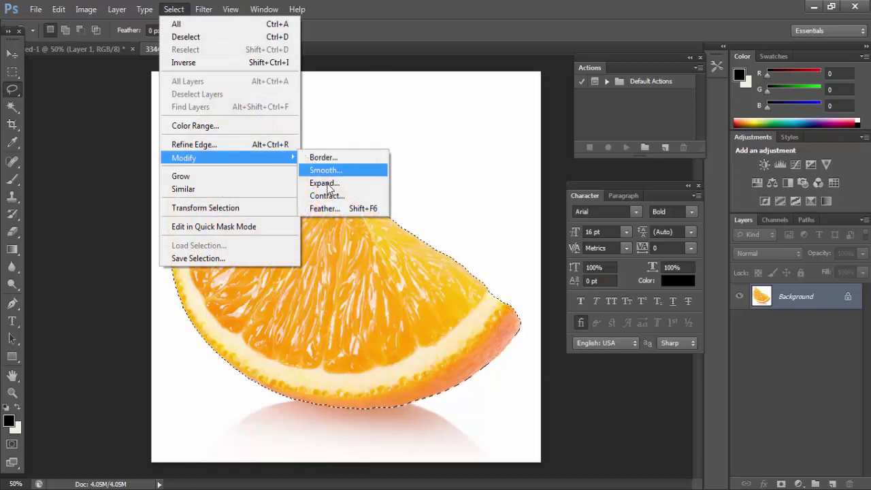
left_click(340, 211)
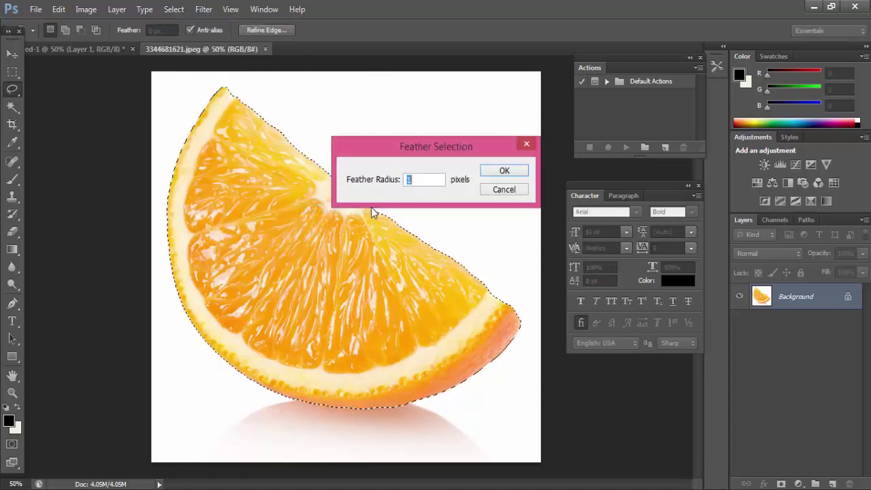
left_click(504, 170)
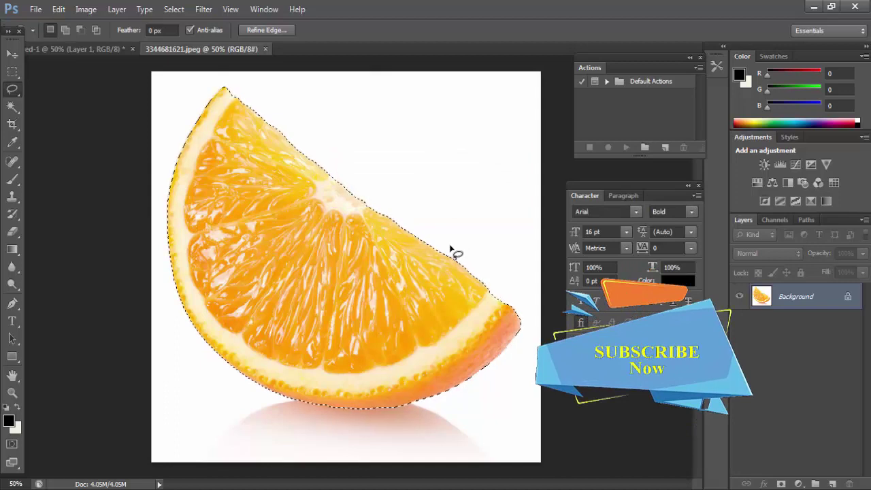
Step: Cut the selected orange slice and close 3344681621.jpeg without saving its changes
left_click(86, 9)
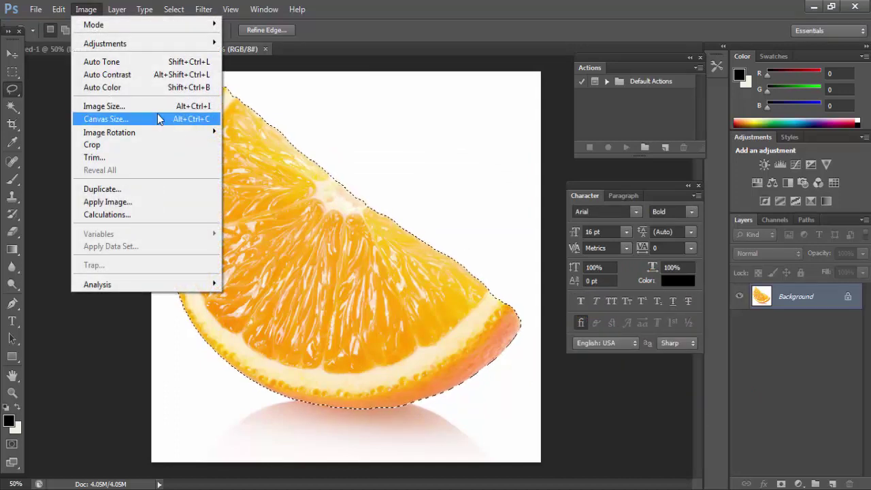
mouse_move(54, 14)
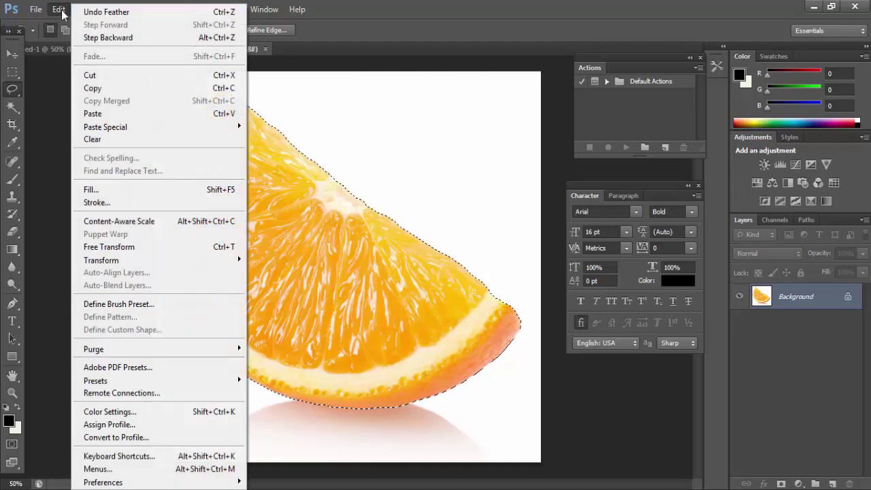
left_click(107, 76)
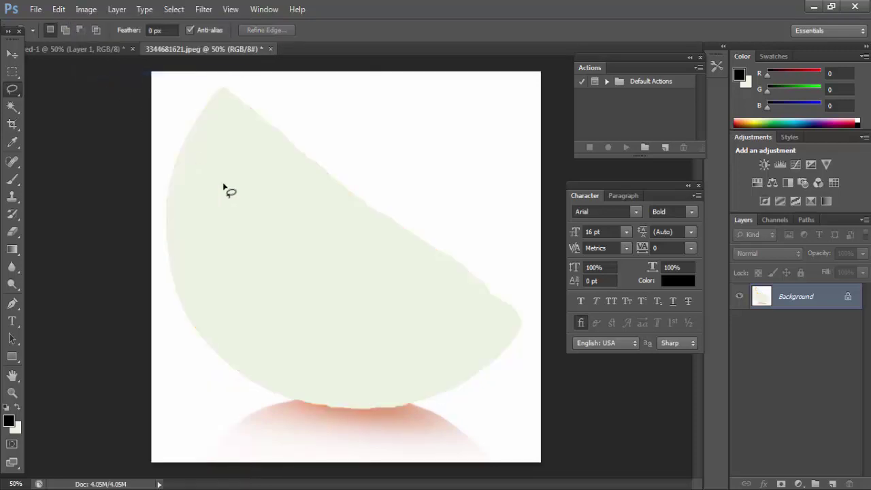
key("ctrl+w")
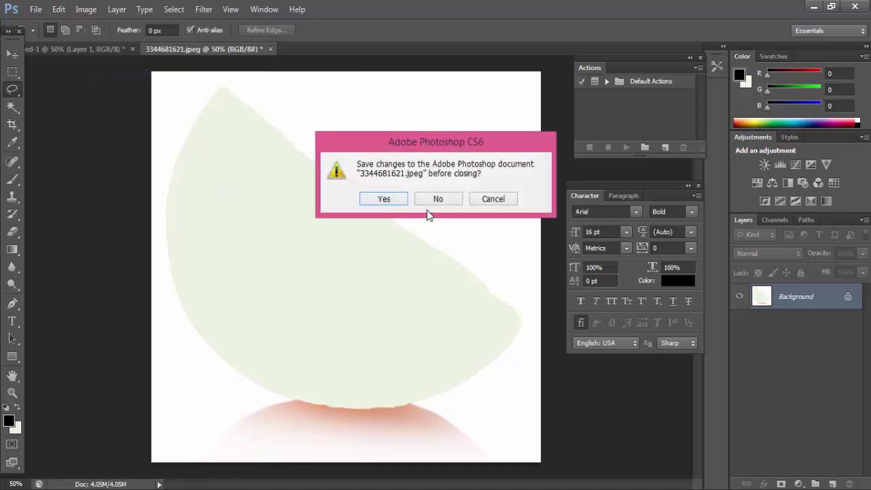
left_click(436, 199)
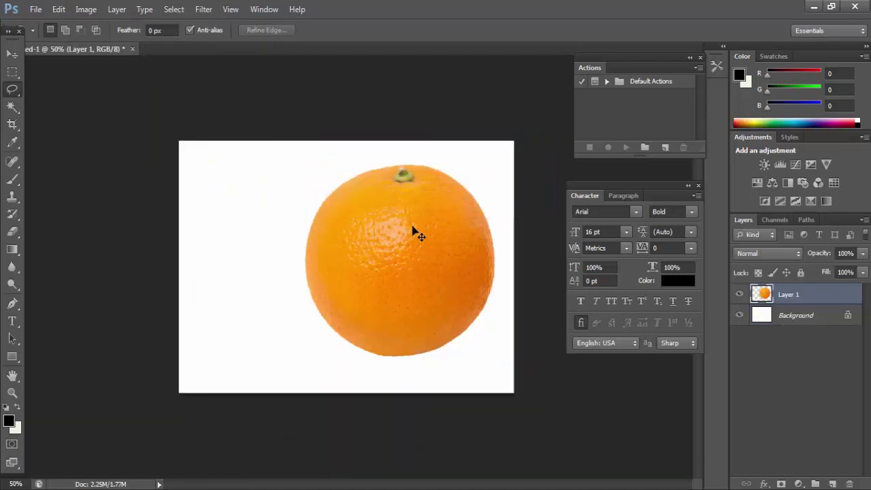
Step: Paste the slice into the composite, scale it to about 42%, and place it left of the orange at about X 320, Y 440 pixels
key("ctrl+v")
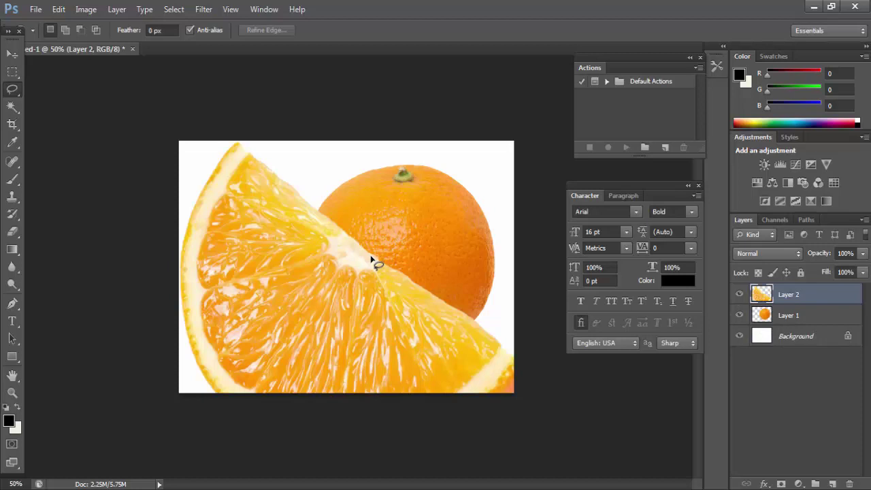
key("v")
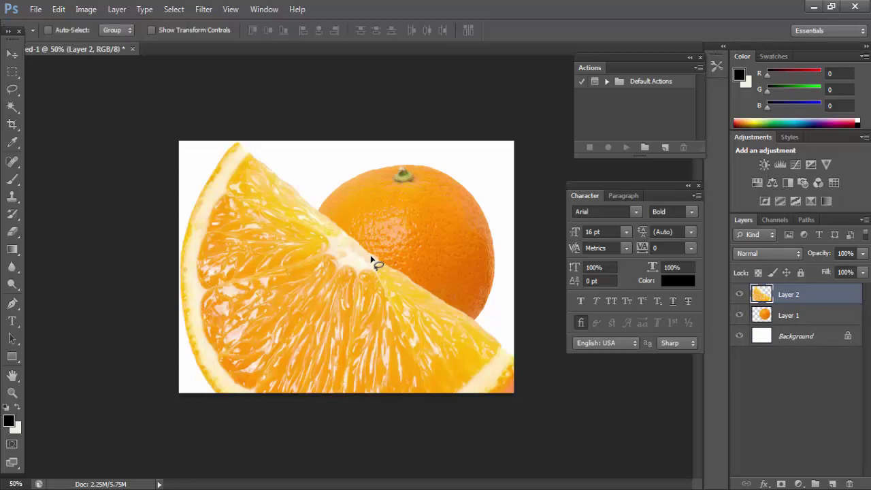
key("ctrl+t")
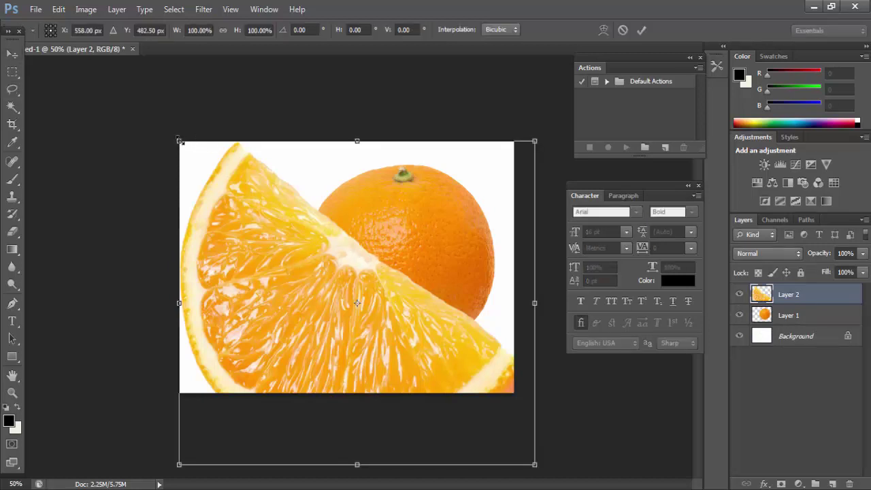
left_click_drag(179, 142, 273, 234)
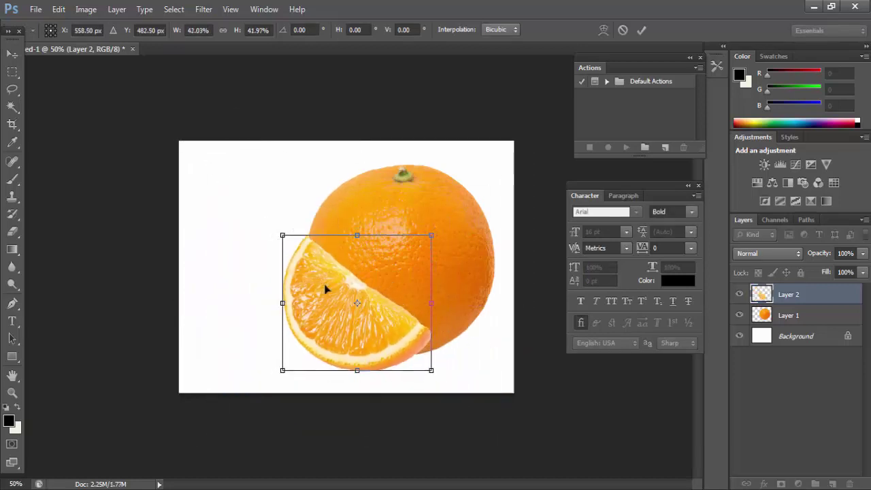
left_click_drag(326, 287, 249, 274)
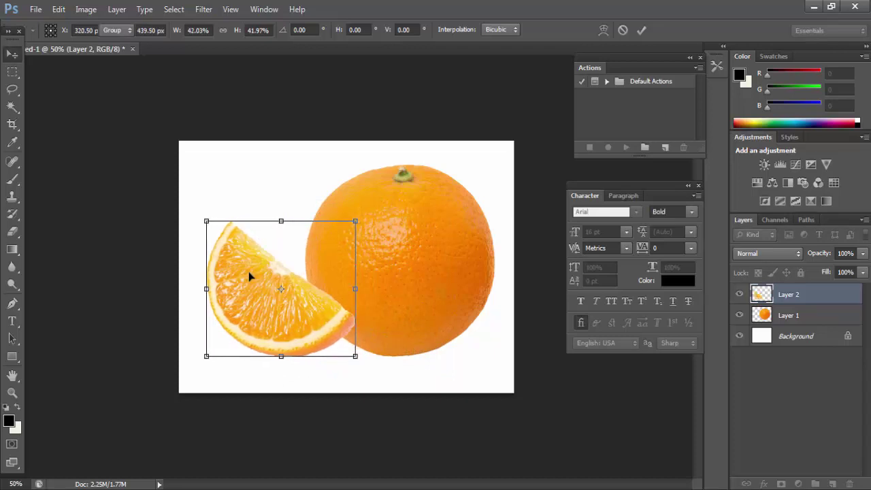
key("Return")
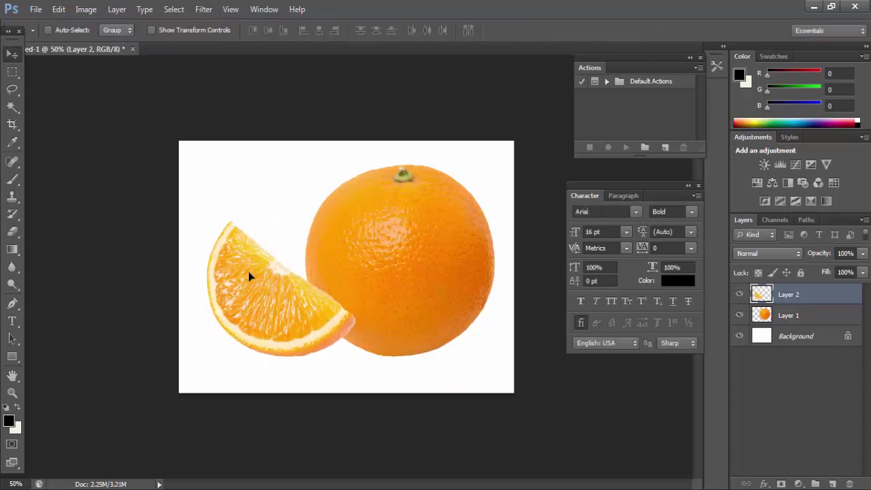
Step: Flip the slice horizontally, rotate it to about -7.8°, and place it overlapping the orange at about X 368, Y 447 pixels
key("ctrl+t")
right_click(246, 270)
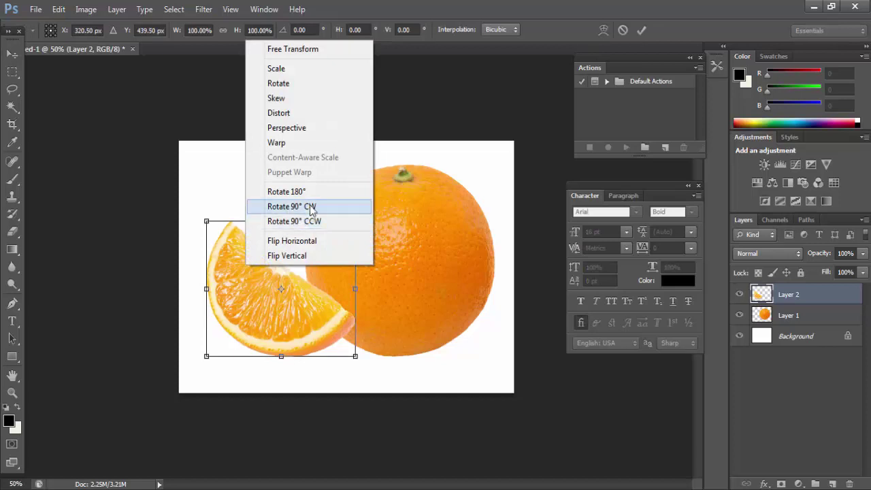
left_click(309, 241)
left_click_drag(324, 271, 337, 270)
left_click_drag(400, 238, 387, 218)
left_click_drag(331, 292, 335, 302)
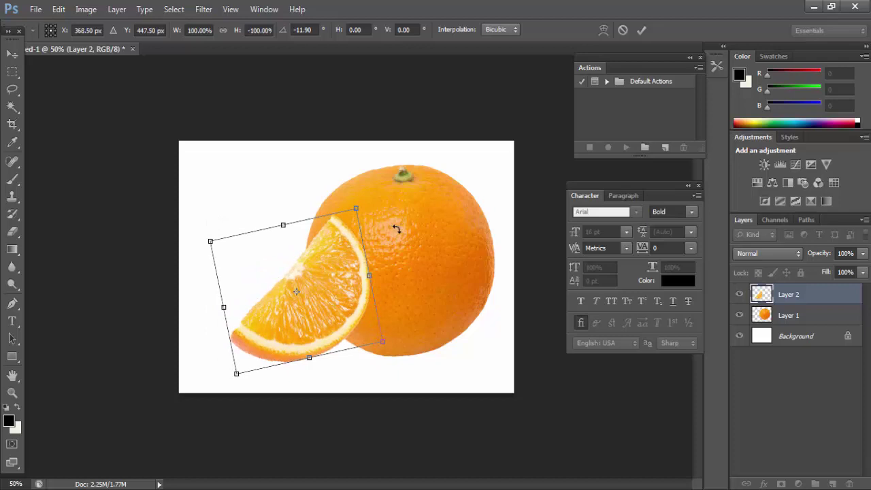
left_click_drag(393, 228, 398, 233)
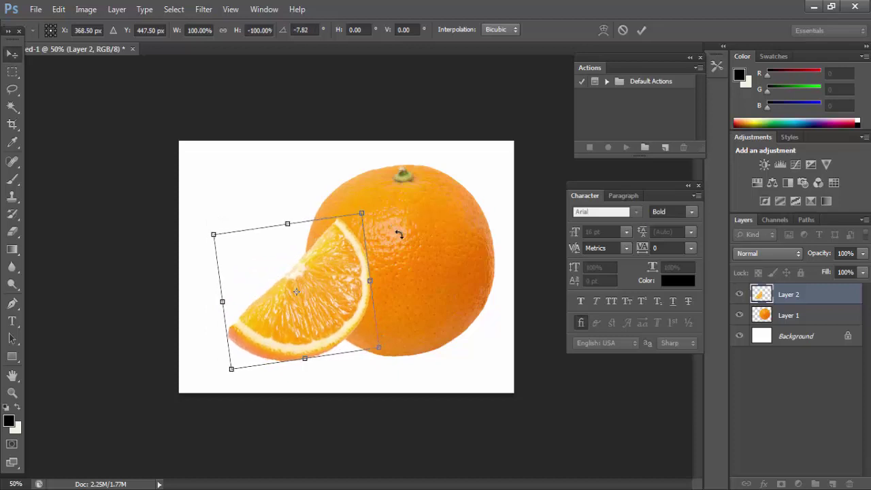
key("Return")
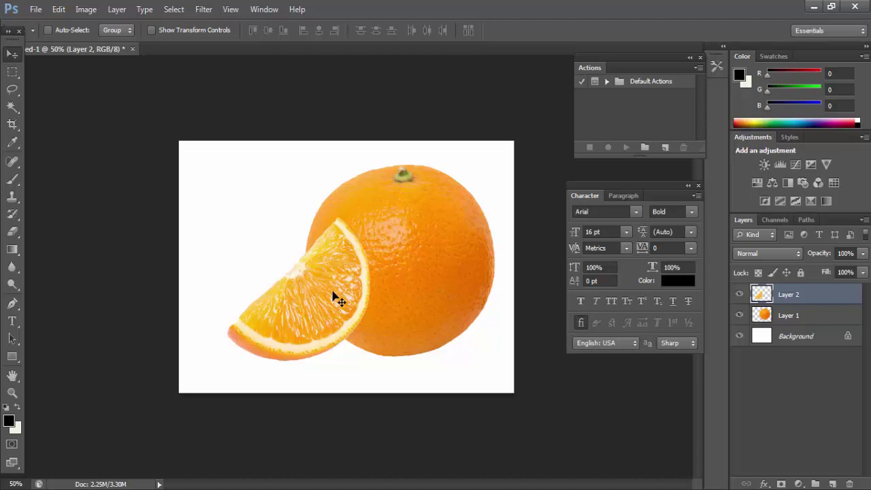
Step: Select the slice's pulp with the Lasso, tracing along the inside of the white rind and looping outside the straight cut edge
key("ctrl+plus")
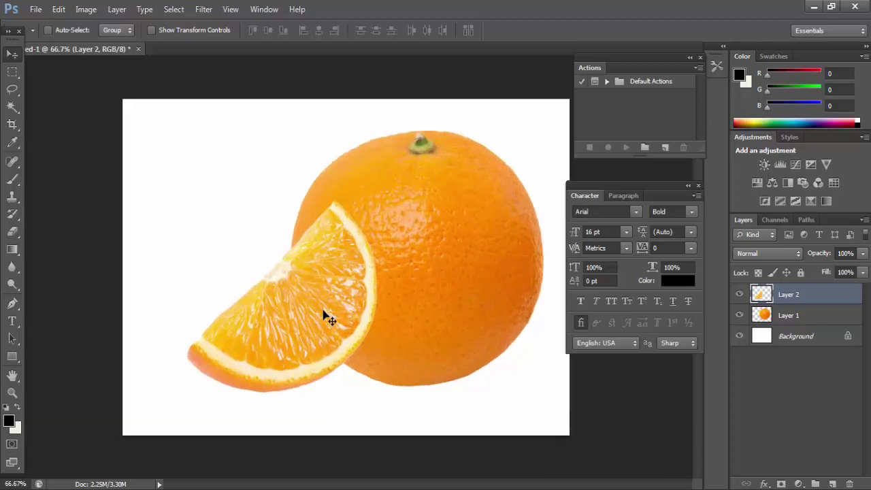
left_click(323, 311, "ctrl")
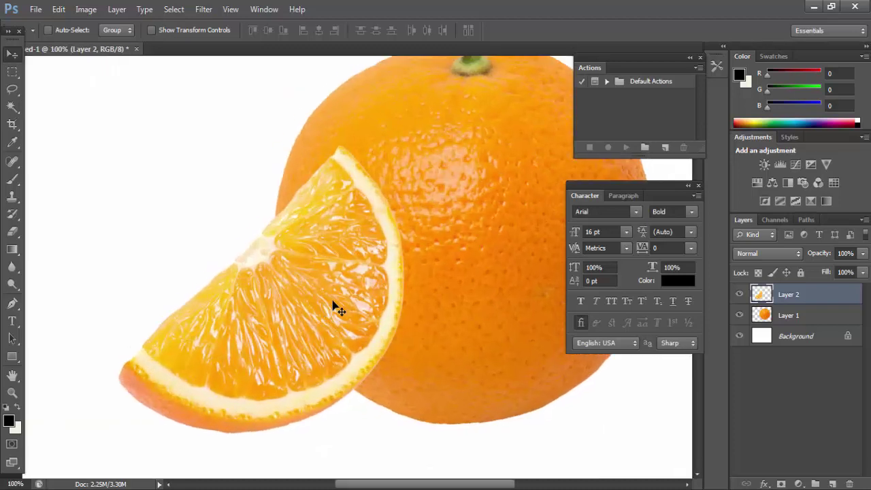
left_click(11, 91)
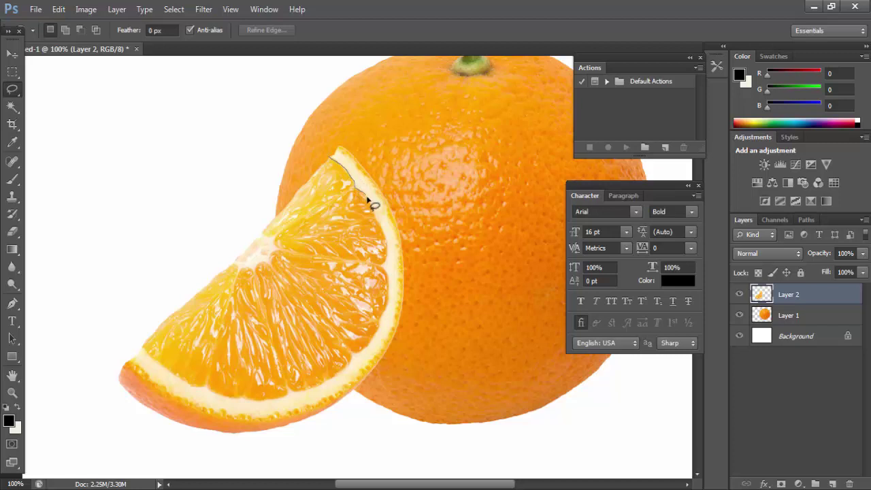
mouse_move(372, 213)
left_mouse_down()
mouse_move(389, 286)
mouse_move(378, 330)
mouse_move(367, 350)
mouse_move(315, 390)
mouse_move(251, 403)
mouse_move(198, 389)
mouse_move(204, 397)
mouse_move(147, 359)
mouse_move(139, 348)
mouse_move(200, 241)
mouse_move(336, 164)
left_mouse_up()
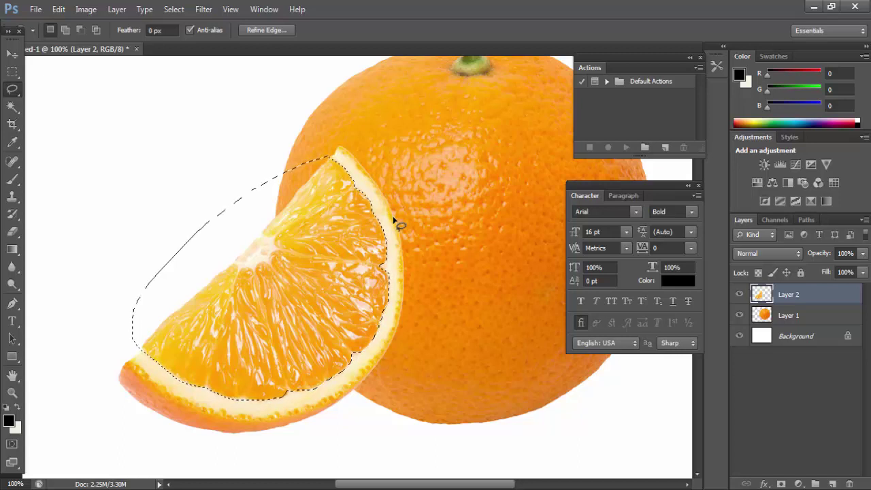
Step: Feather the selection around the slice's pulp
key("ctrl+minus")
key("ctrl+minus")
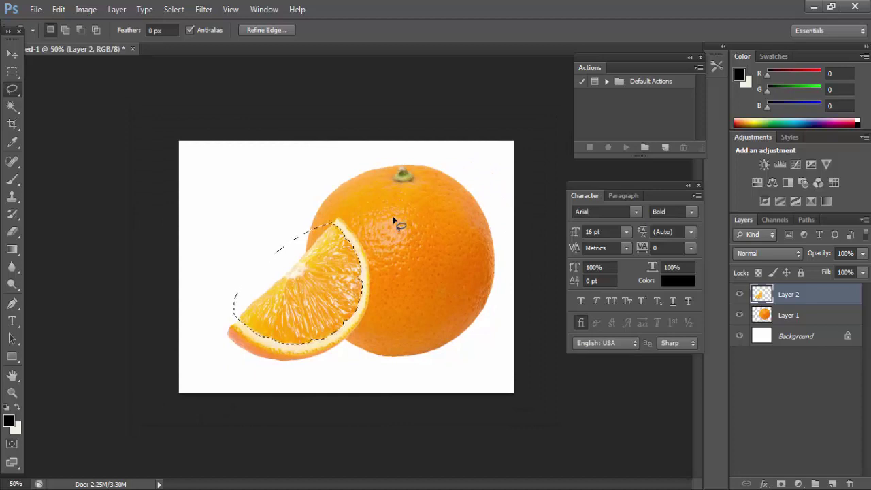
left_click(174, 14)
mouse_move(233, 160)
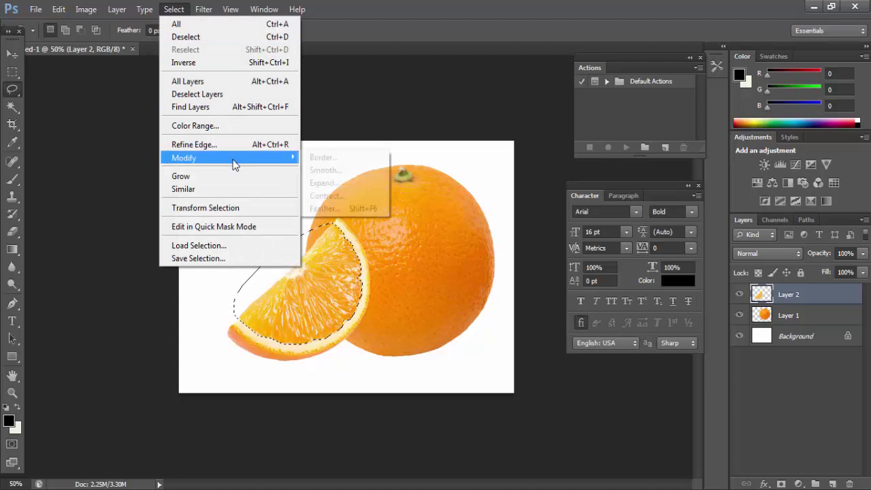
left_click(359, 211)
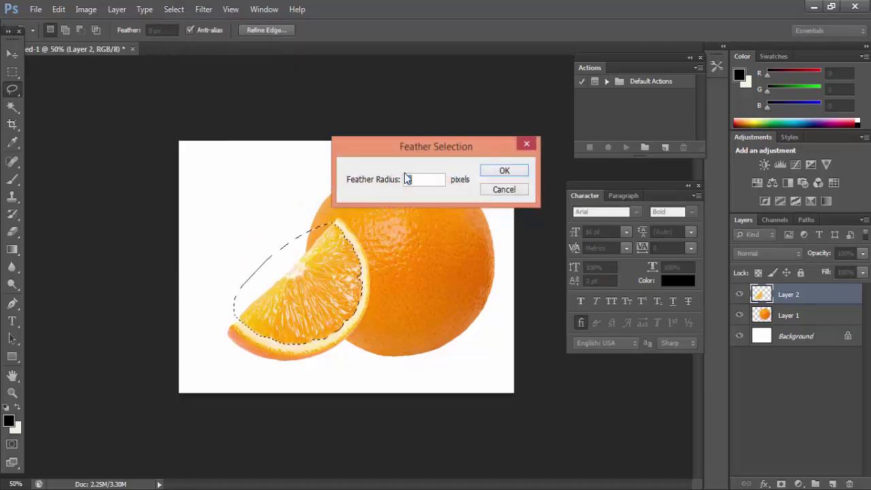
left_click(492, 173)
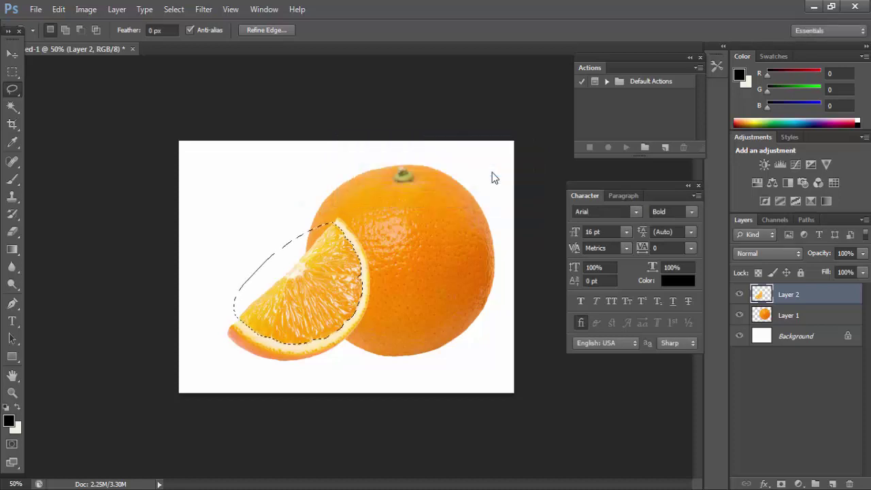
Step: Delete the selected pulp from the slice so only the rind remains, and clear the selection
key("Delete")
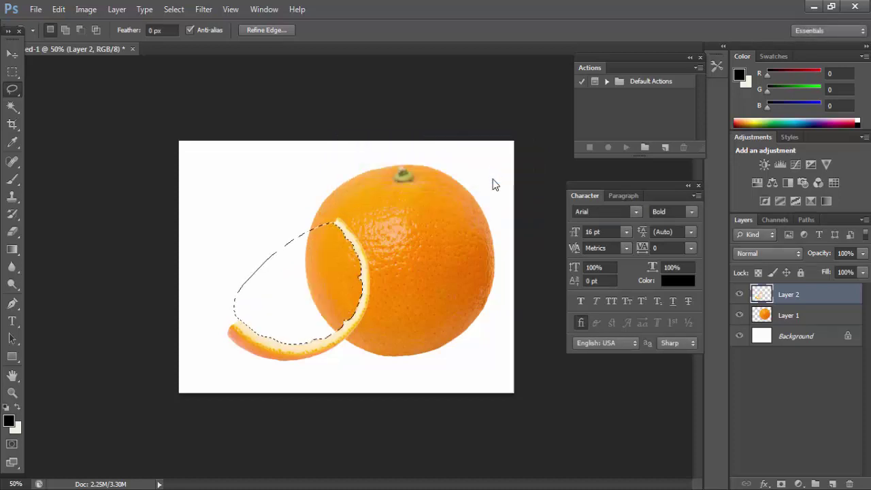
key("ctrl+d")
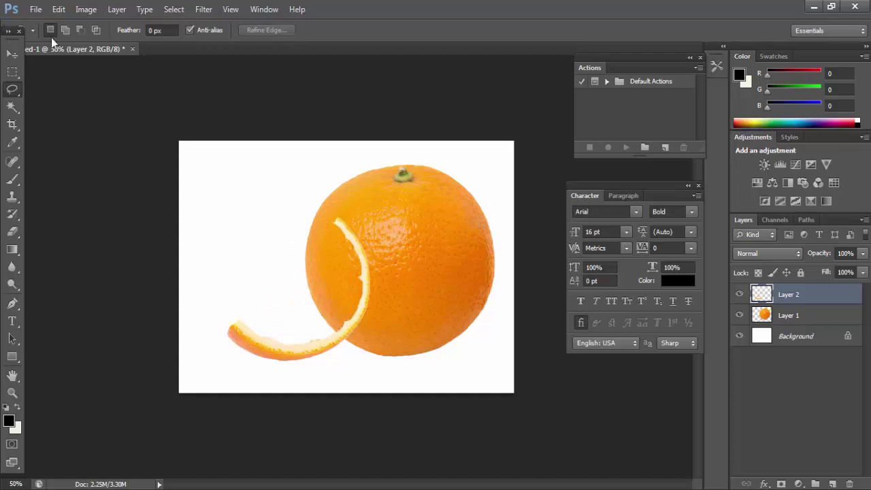
Step: Open the blue water wave image from the Lemon folder
left_click(36, 10)
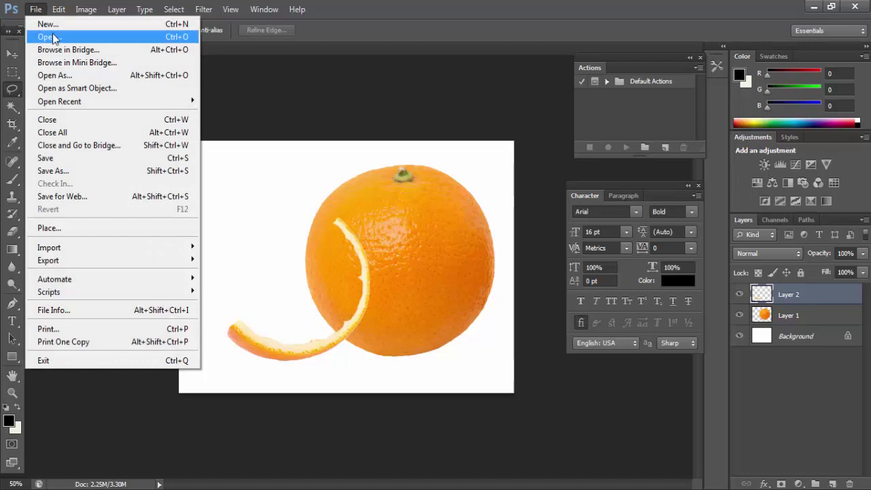
left_click(53, 37)
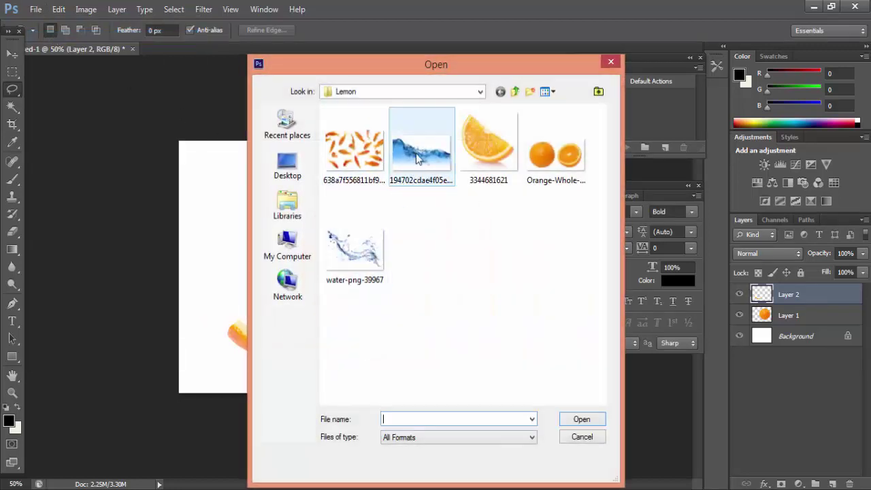
left_click(418, 158)
left_click(596, 425)
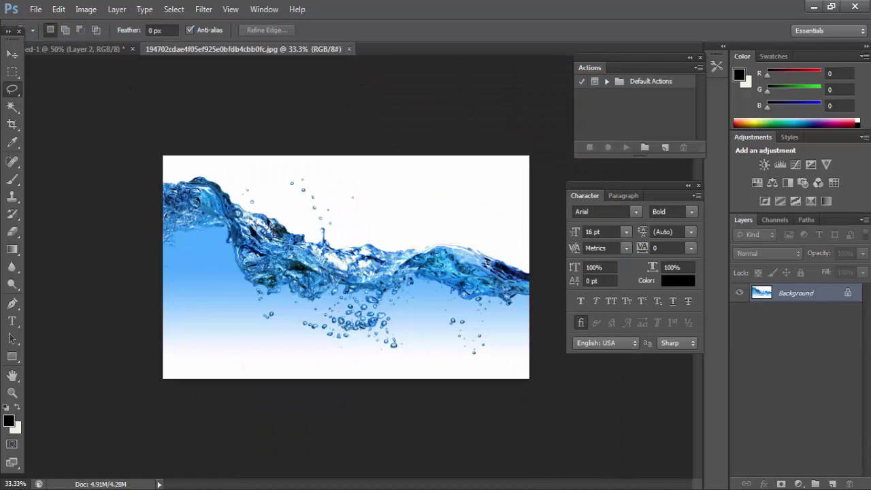
Step: Cut the entire water wave image with a rectangular selection and close its document without saving
left_click(14, 73)
left_click_drag(144, 138, 568, 400)
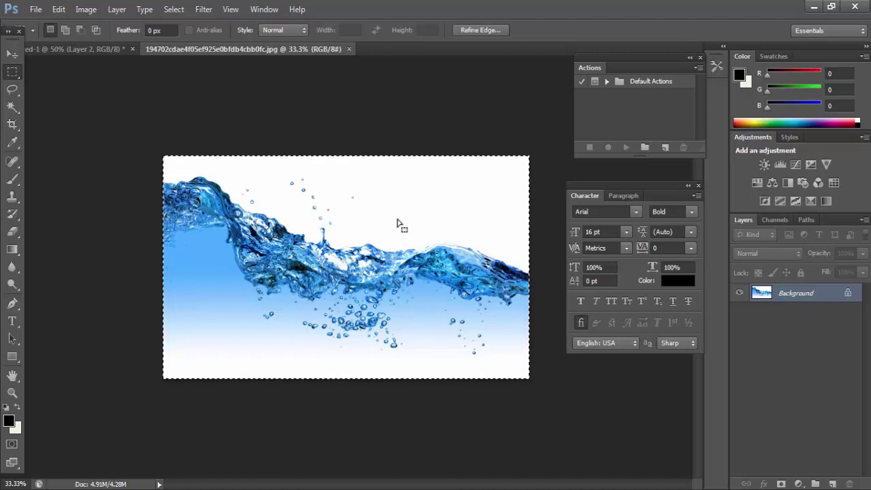
key("ctrl+x")
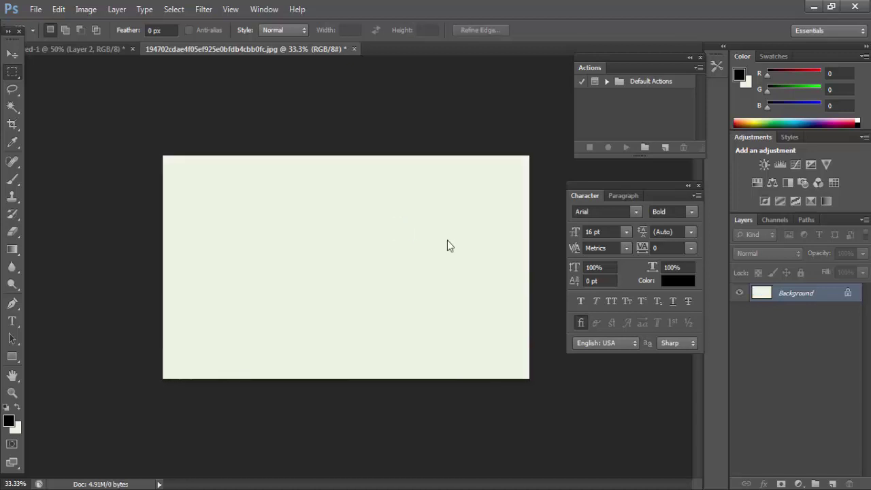
key("ctrl+w")
left_click(438, 206)
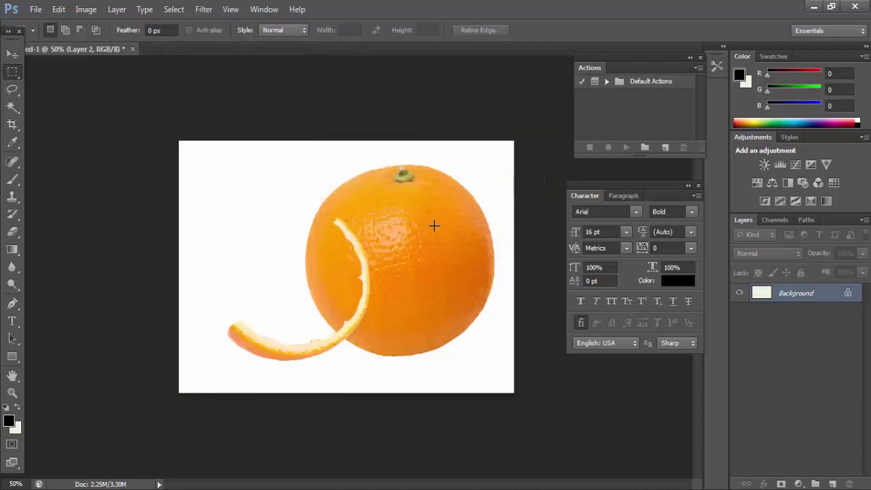
Step: Paste the water wave into the composite, scale it to about 25.4%, and place it above the rind at about X 380, Y 355 pixels
key("ctrl+v")
key("v")
key("ctrl+minus")
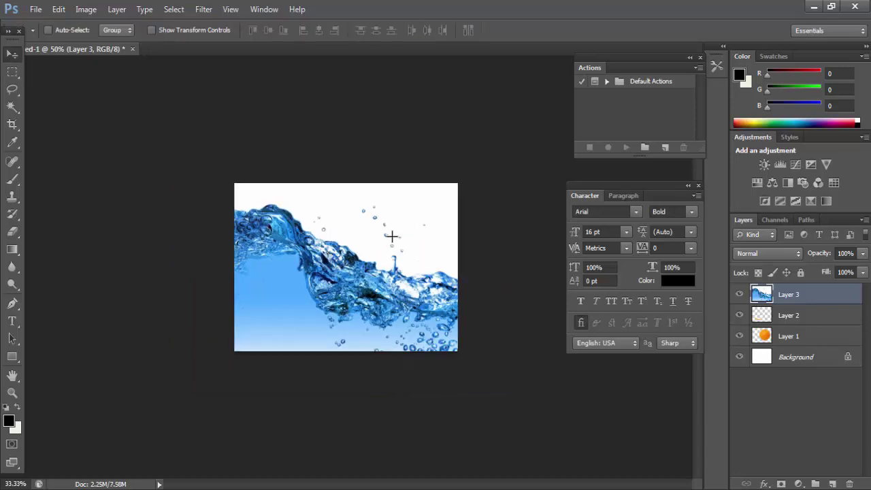
key("ctrl+minus")
key("ctrl+t")
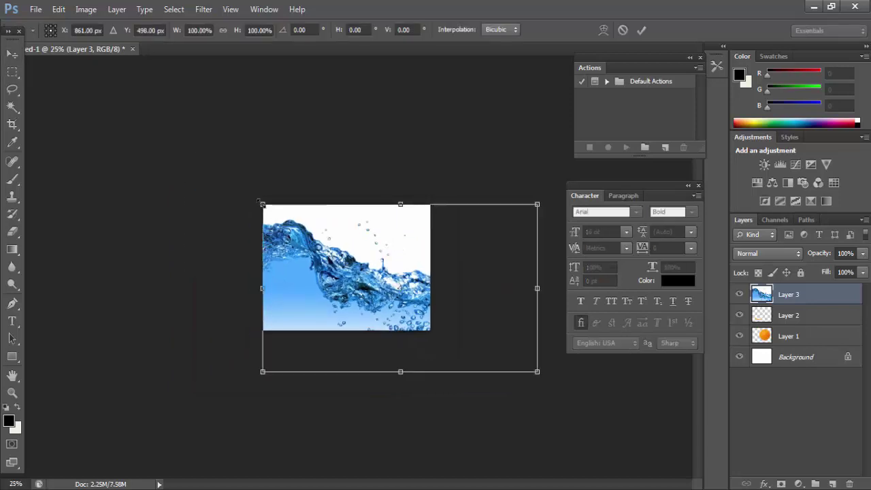
left_click_drag(262, 204, 302, 268)
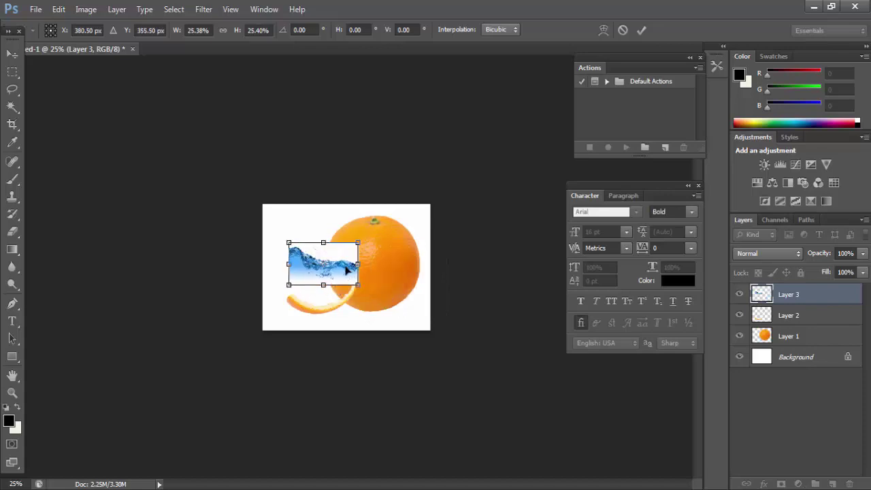
Step: Rotate the water wave to about -50° and place it across the rind's opening at about X 393, Y 441 pixels
left_click(326, 276, "ctrl")
left_click(326, 276, "ctrl")
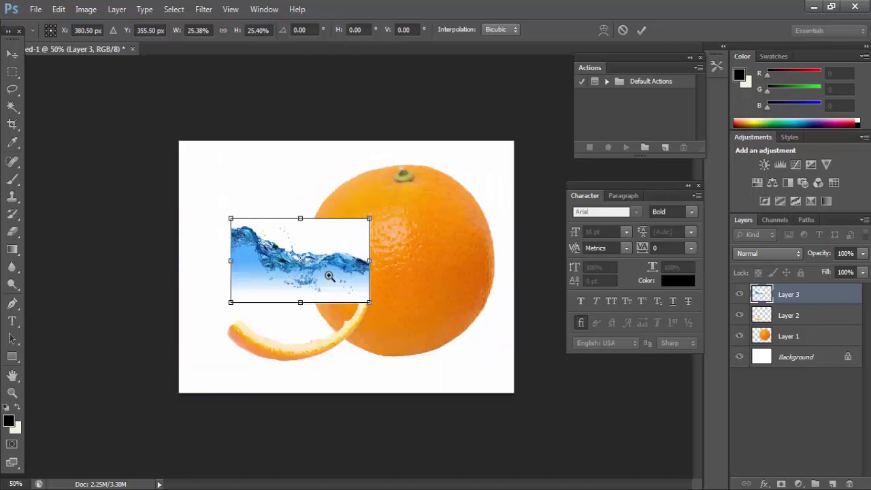
left_click(329, 275, "ctrl")
left_click_drag(412, 273, 410, 171)
left_click_drag(343, 236, 348, 282)
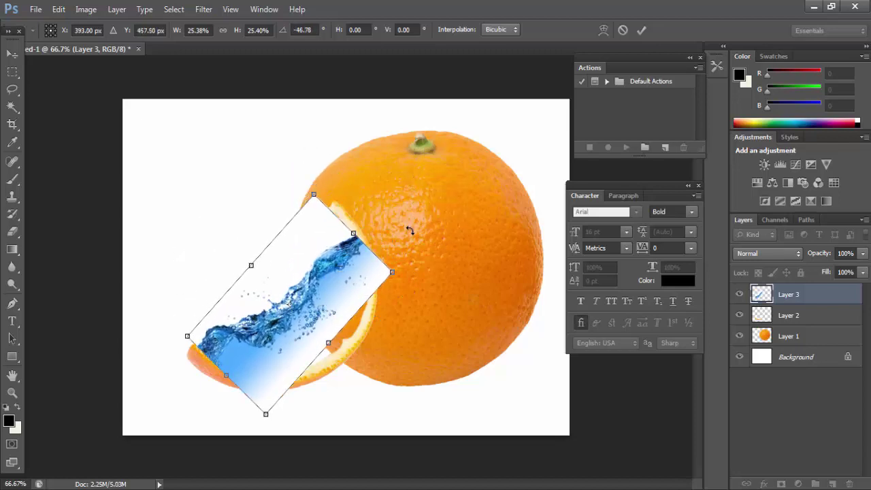
left_click_drag(408, 232, 406, 219)
left_click_drag(331, 282, 331, 275)
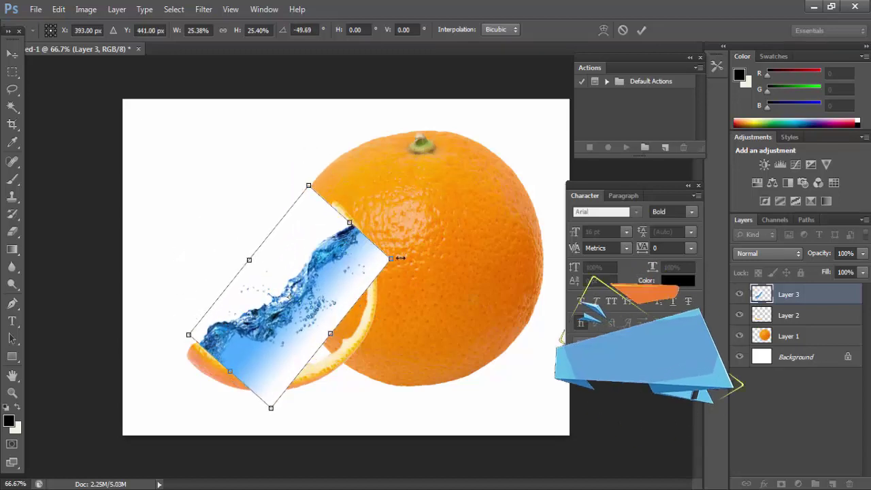
left_click_drag(420, 243, 419, 236)
key("Return")
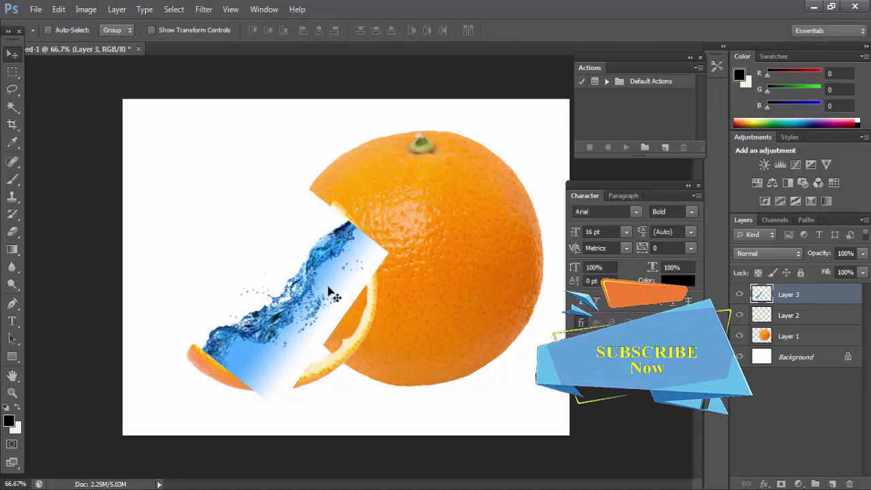
Step: Lower the water layer's opacity to 52% and shift the wave slightly down and right over the rind
left_click(862, 253)
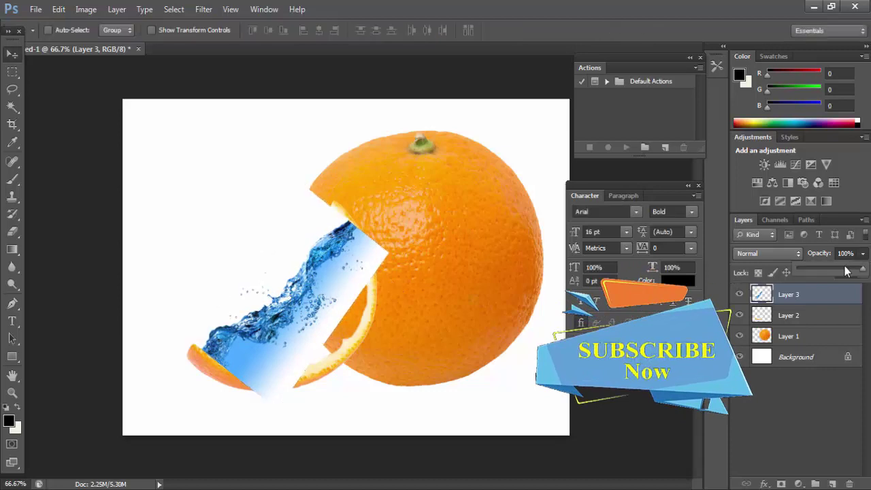
left_click_drag(833, 272, 831, 271)
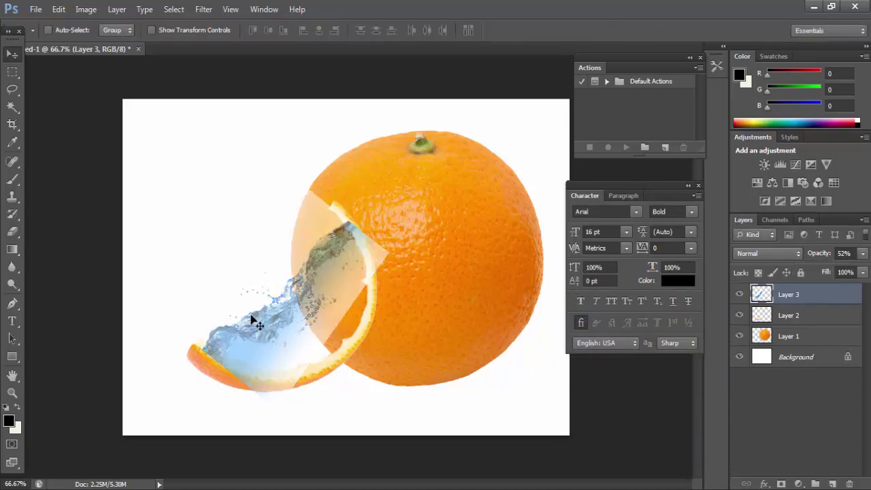
right_click(272, 327)
left_click(273, 327)
mouse_move(265, 330)
left_mouse_down()
mouse_move(265, 350)
mouse_move(276, 341)
left_mouse_up()
Step: Scale the water wave to about 128.6%, rotate it about -5.6°, and place it over the rind at about X 412, Y 383 pixels
key("ctrl+t")
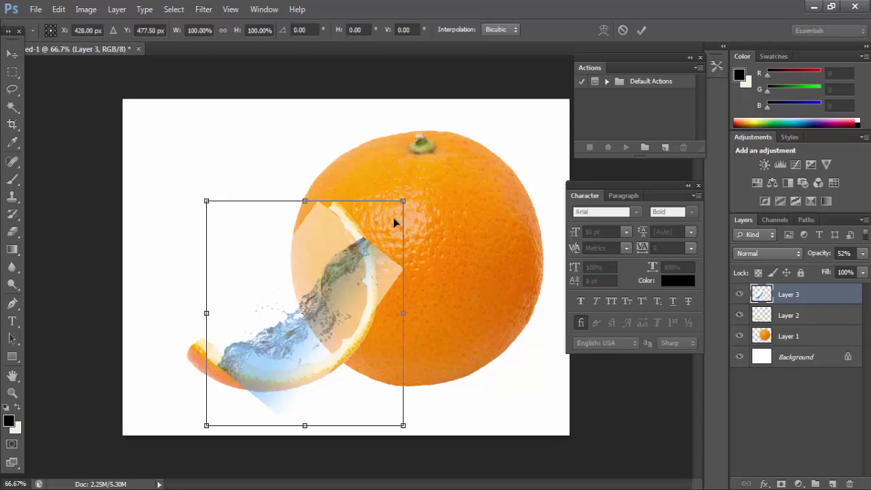
left_click_drag(404, 202, 433, 167)
left_click_drag(354, 258, 331, 234)
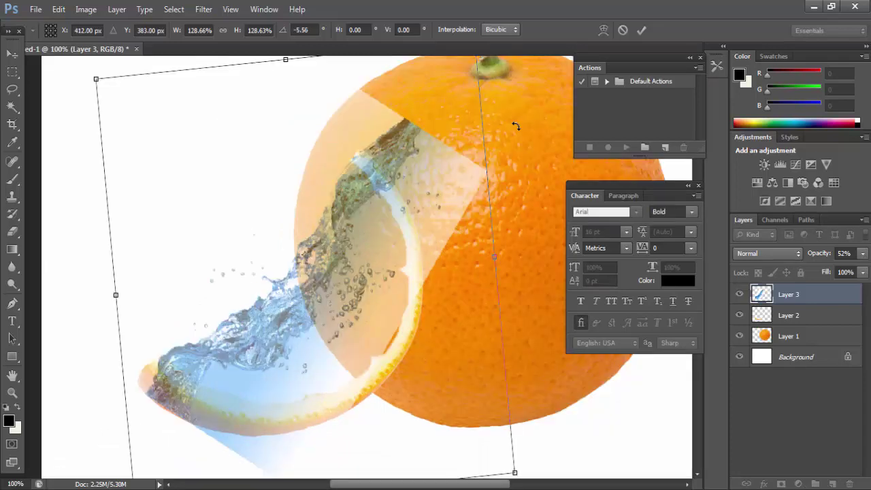
key("Return")
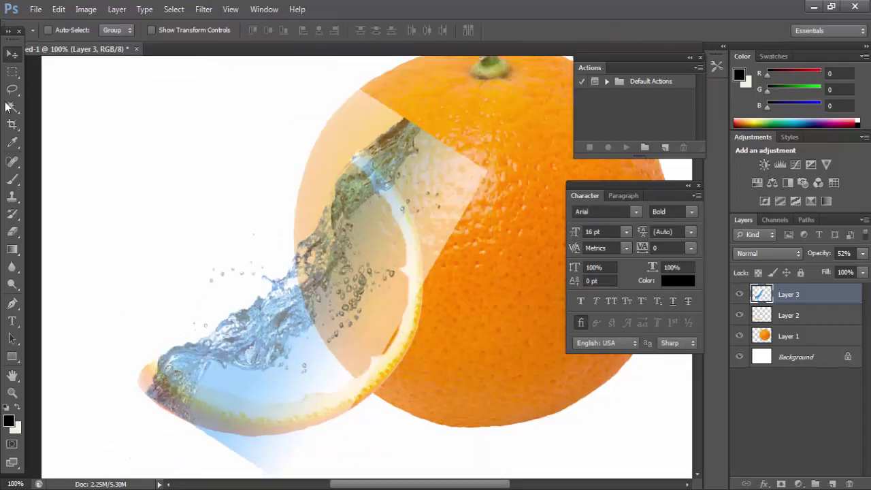
Step: Set the water layer's opacity to 100% and stretch the wave's width to about 104%
left_click(864, 254)
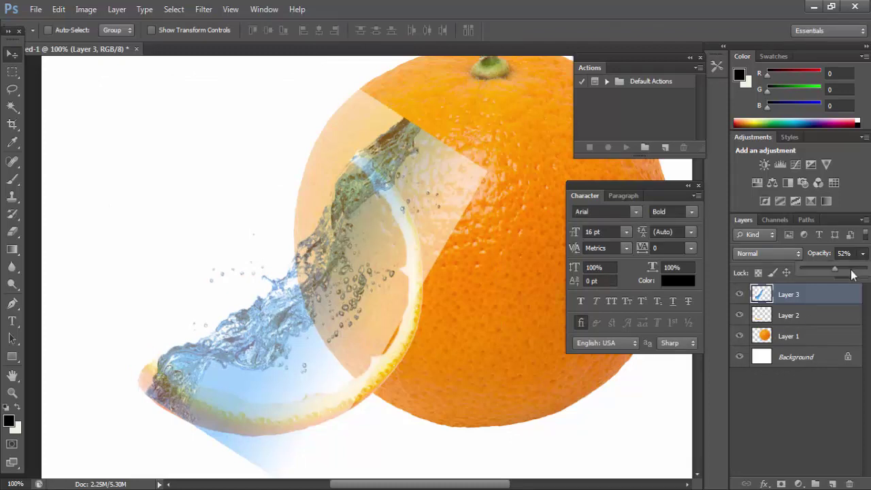
left_click_drag(850, 270, 868, 270)
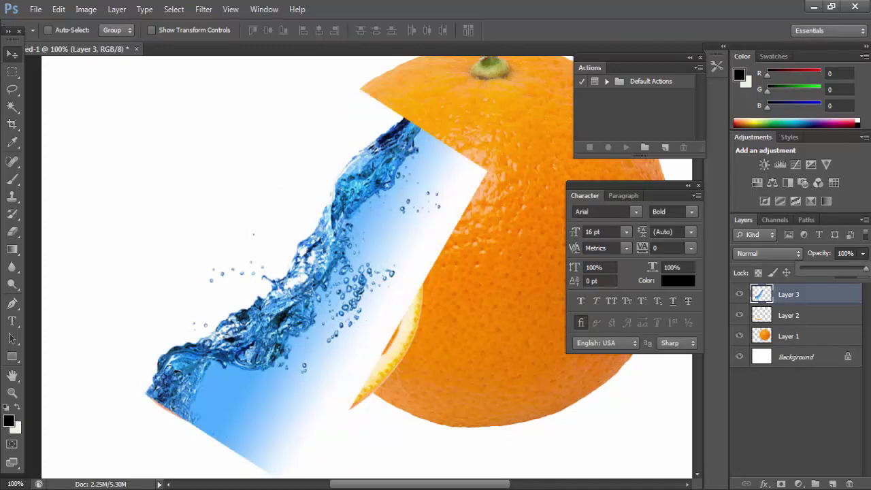
left_click(381, 335)
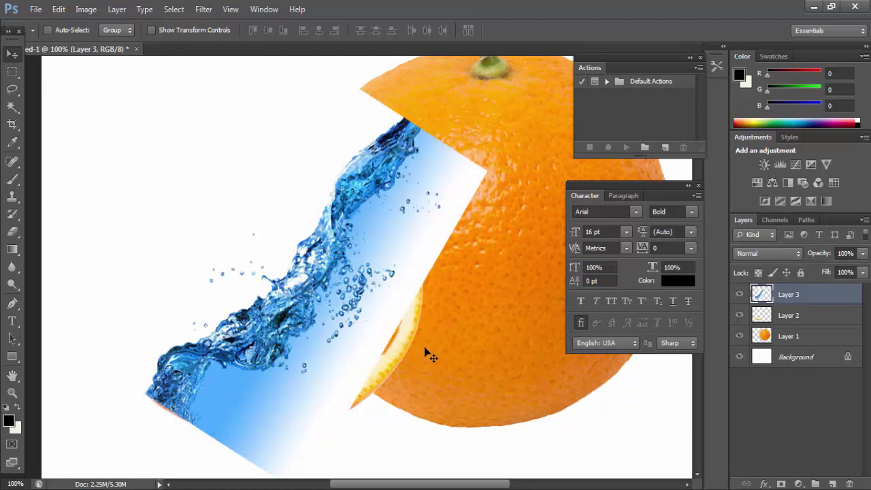
key("ctrl+t")
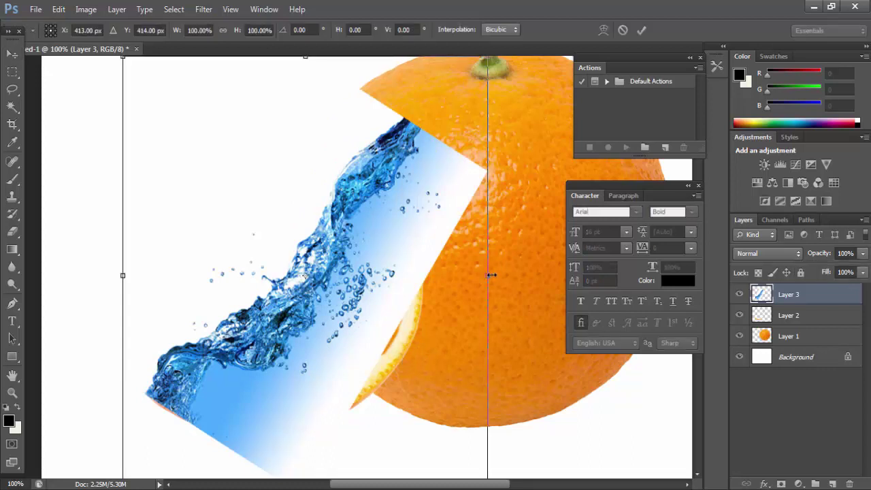
left_click_drag(491, 275, 504, 274)
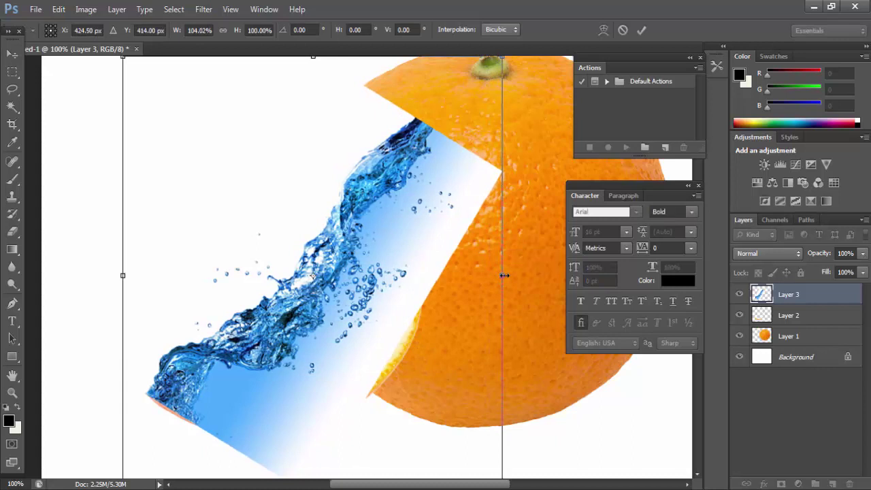
key("Return")
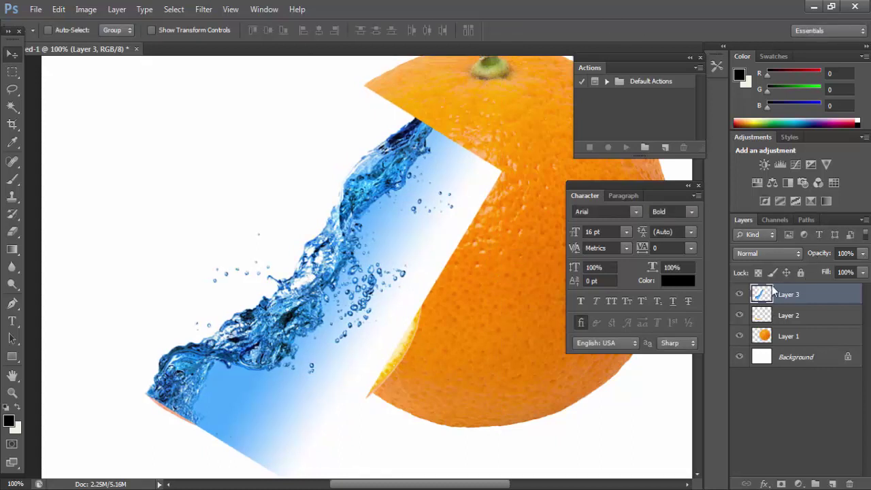
Step: Hide the water layer and, on the rind's layer, begin a Pen path along the rind's inner edge from its lower-left tip
left_click(740, 294)
left_click(410, 323, "ctrl")
key("p")
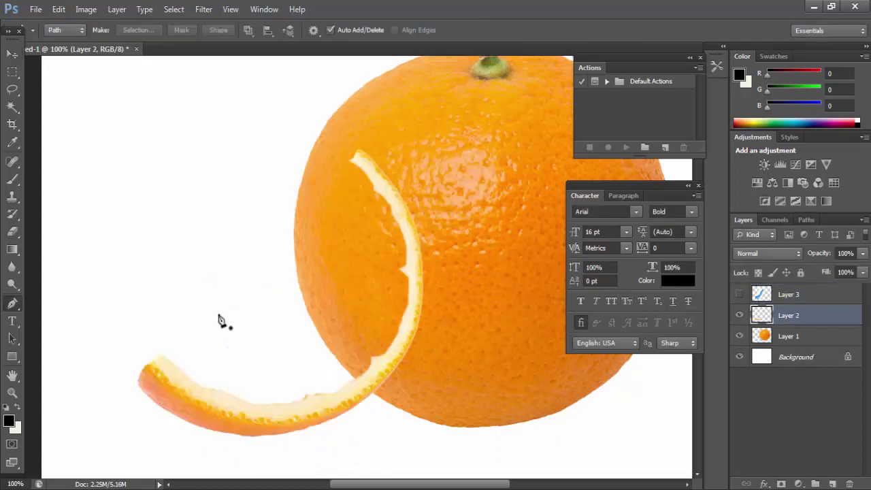
left_click(265, 345, "ctrl")
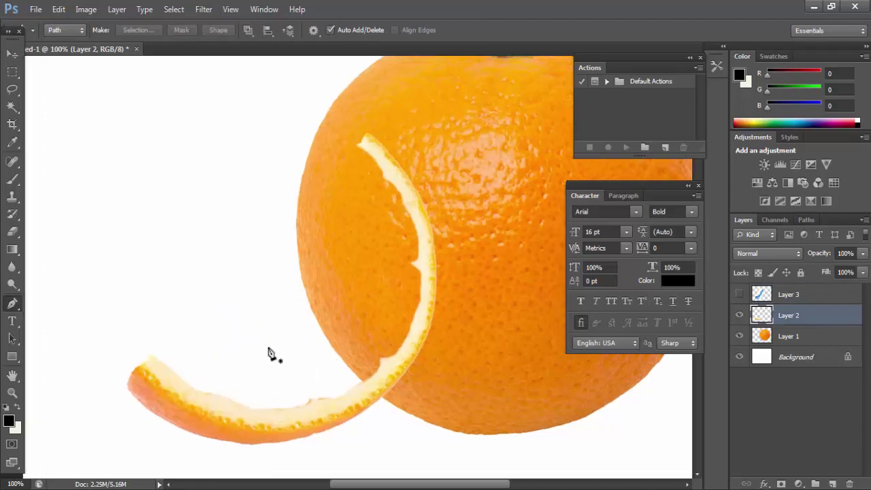
left_click(52, 357)
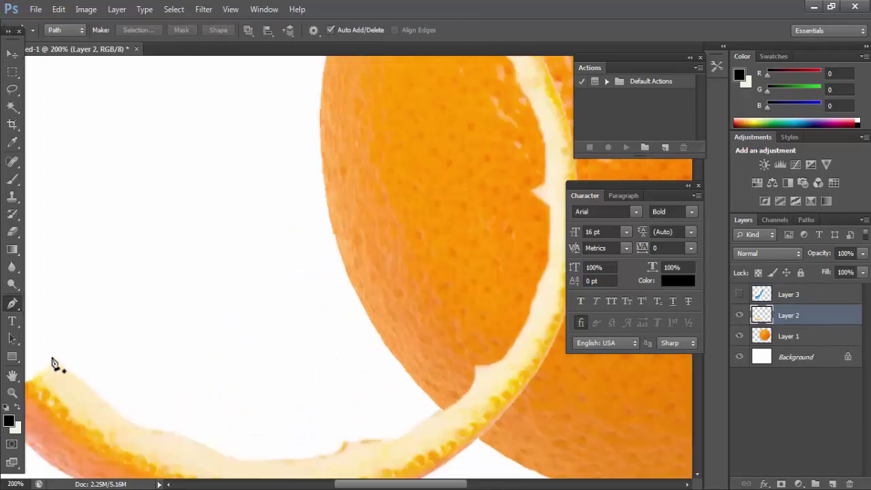
left_click_drag(104, 401, 232, 457)
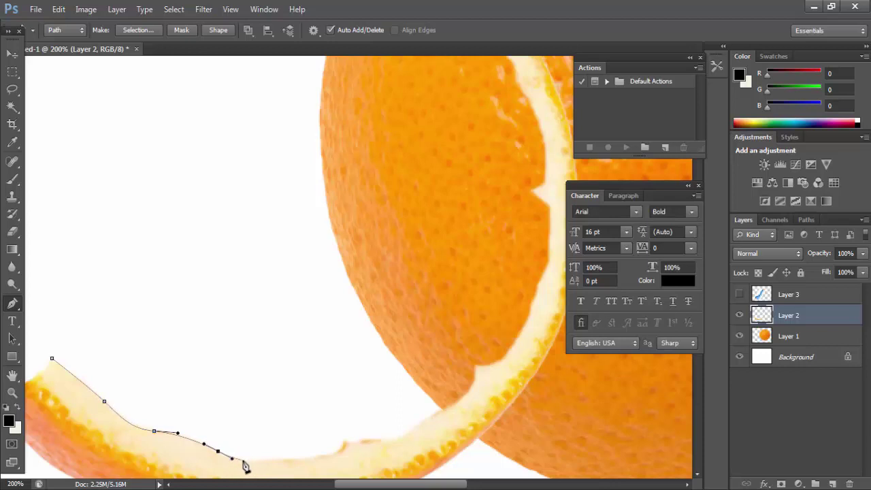
key("alt")
key("alt")
left_click_drag(218, 451, 210, 452)
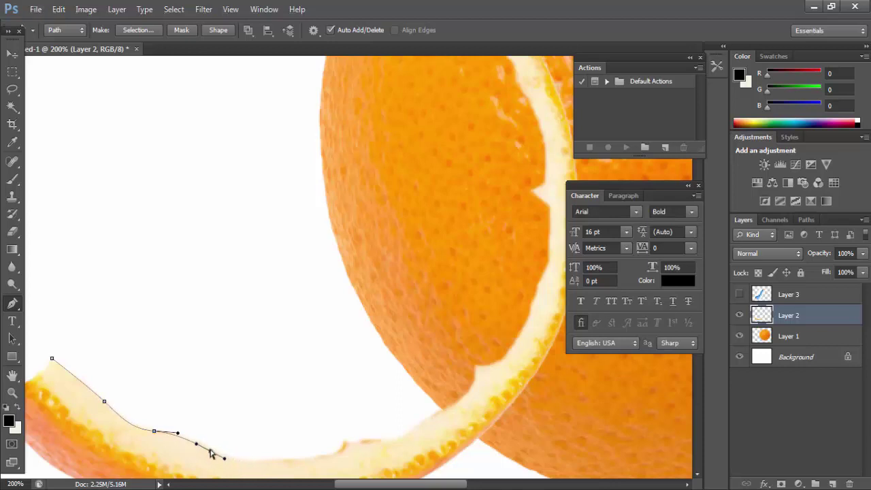
Step: Continue the Pen path along the rind's lower inner edge to the pointed notch in front of the whole orange
key("super")
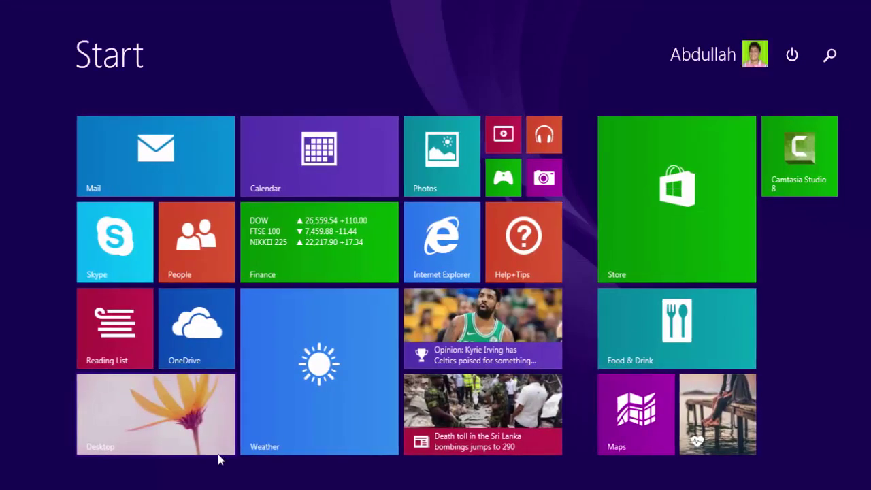
key("super")
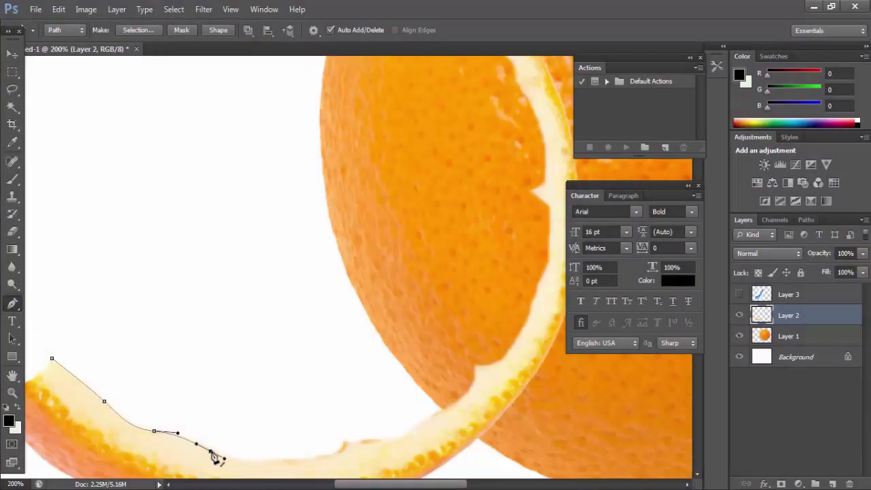
left_click(211, 452, "alt")
left_click_drag(240, 460, 336, 454)
left_click(345, 446)
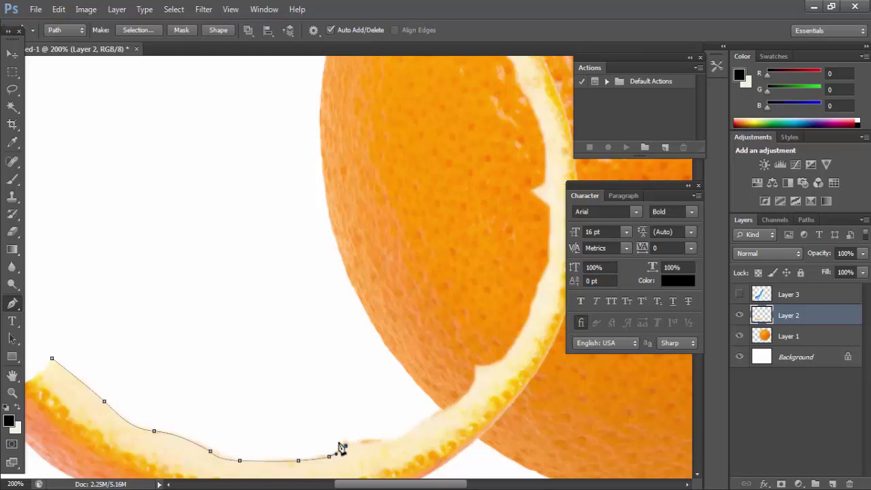
key("ctrl+z")
key("super")
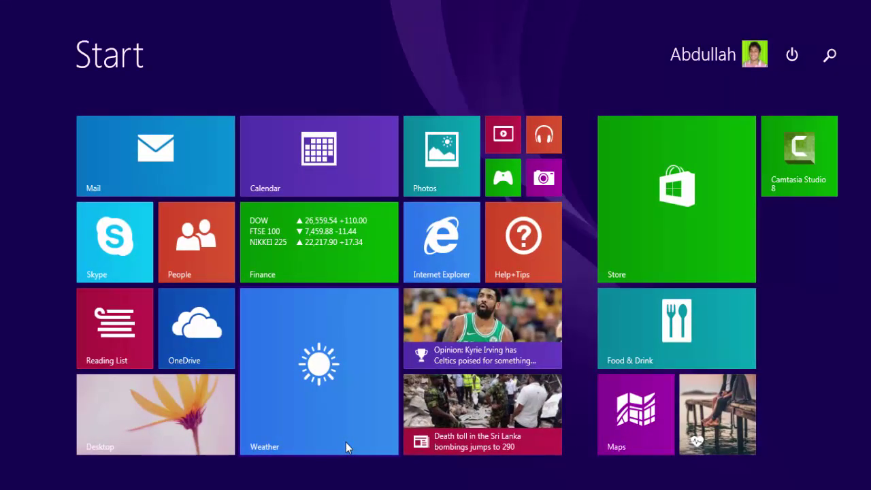
key("super")
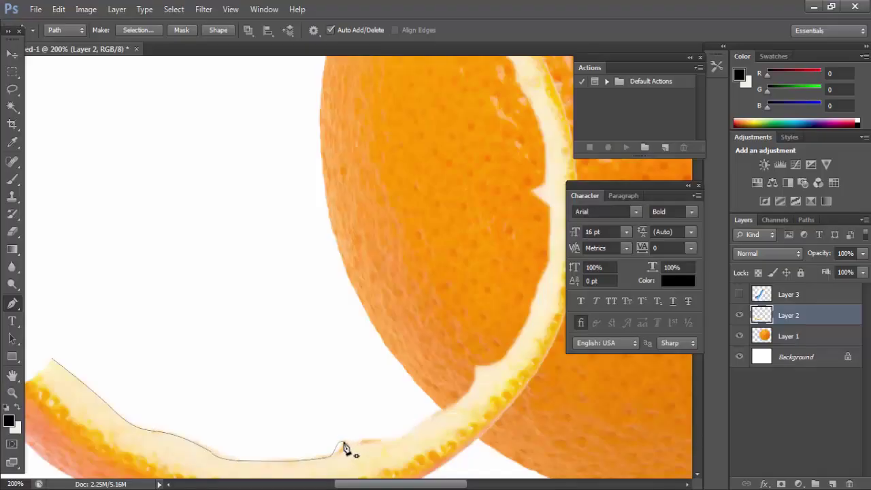
key("ctrl+z")
left_click_drag(374, 442, 451, 407)
left_click(403, 438)
left_click_drag(476, 368, 477, 378)
Step: Trace the Pen path up the rind's right inner edge, around its small spike, to the upper tip
left_click_drag(476, 323, 299, 380)
left_click_drag(332, 410, 373, 334)
key("ctrl+z")
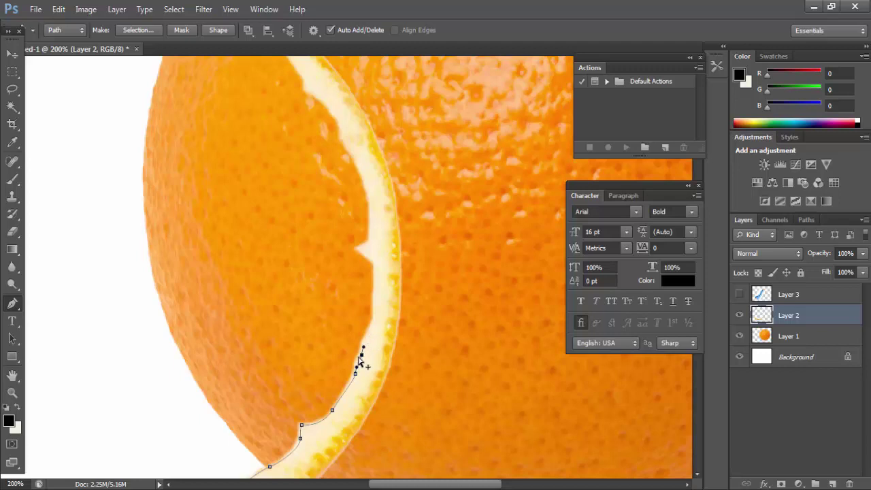
key("ctrl+z")
left_click_drag(352, 375, 372, 313)
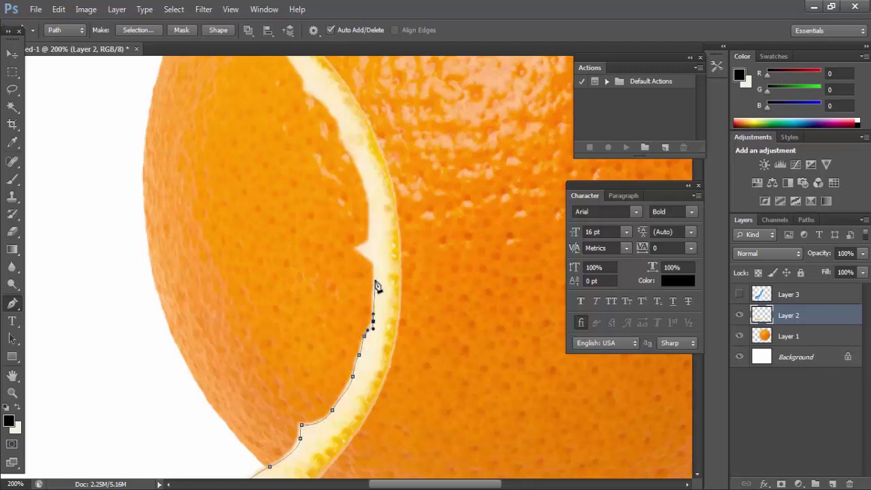
left_click_drag(375, 276, 370, 229)
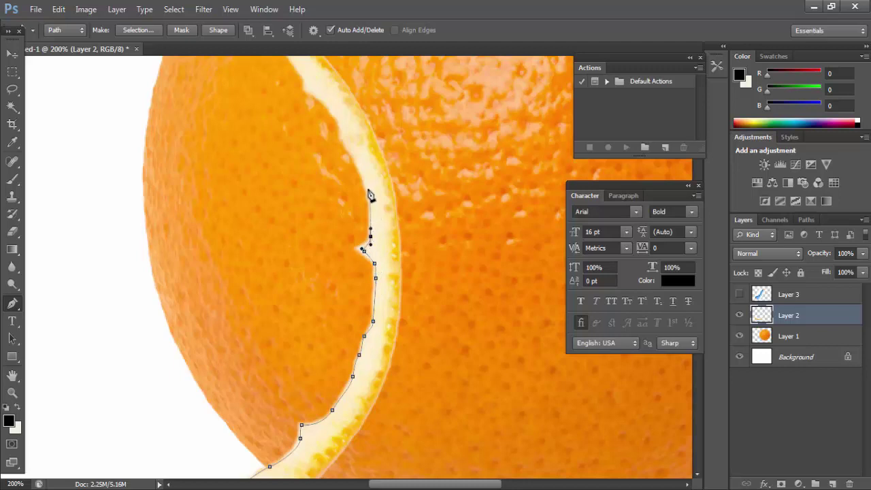
left_click_drag(368, 188, 365, 182)
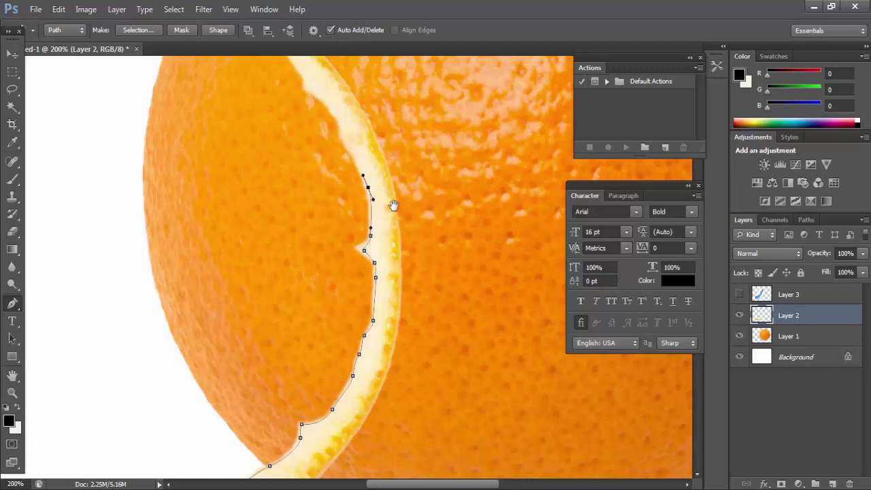
left_click_drag(353, 153, 379, 215)
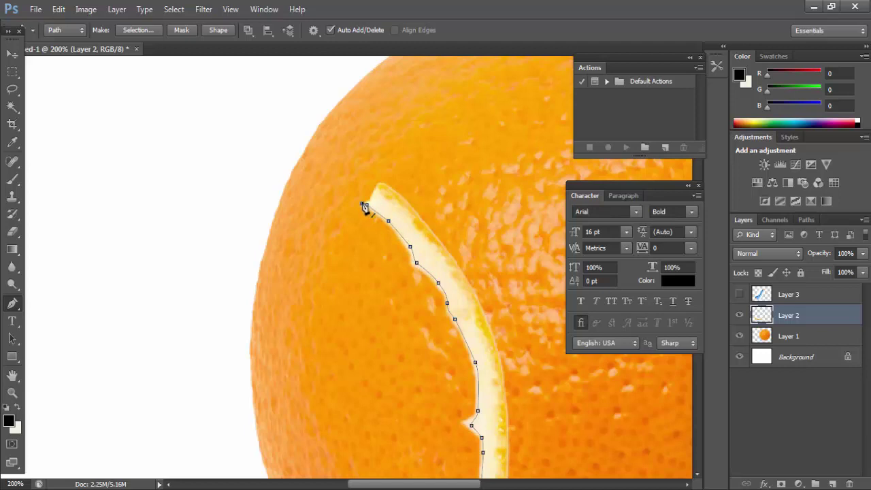
Step: Extend the path from the rind's upper tip above the canvas and down the whole orange's right side
key("ctrl+minus")
key("ctrl+minus")
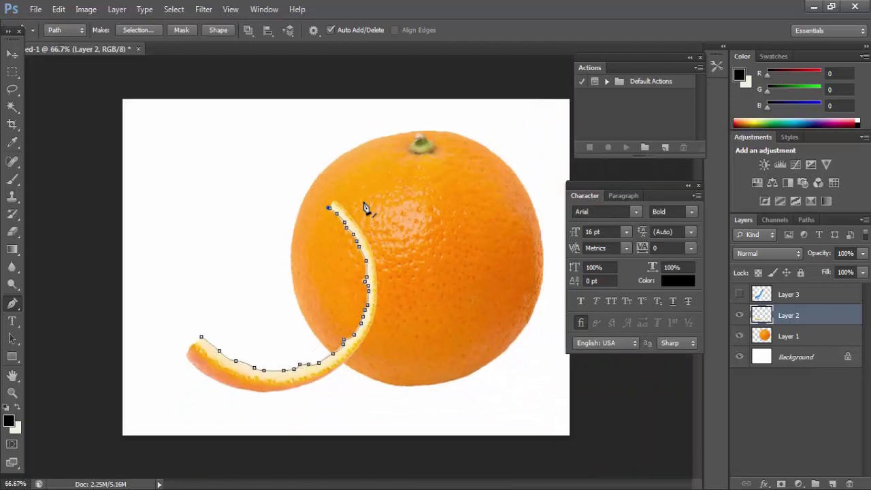
left_click_drag(296, 190, 296, 133)
left_click_drag(304, 96, 333, 85)
left_click_drag(457, 90, 464, 94)
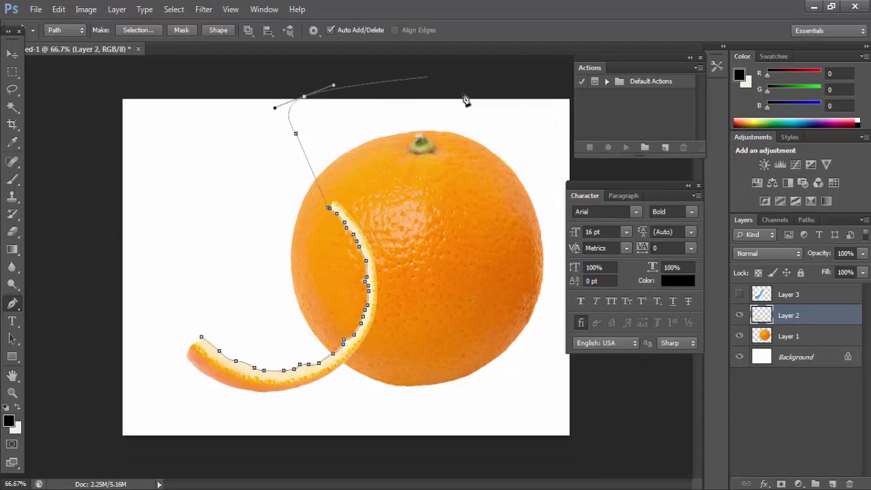
left_click_drag(506, 156, 511, 172)
left_click(529, 296)
left_click_drag(536, 386, 534, 396)
Step: Loop the path below and around the rind's lower-left end, close it at its starting point, and convert it to a selection
left_click(508, 439)
left_click_drag(426, 458, 392, 461)
left_click_drag(310, 460, 288, 459)
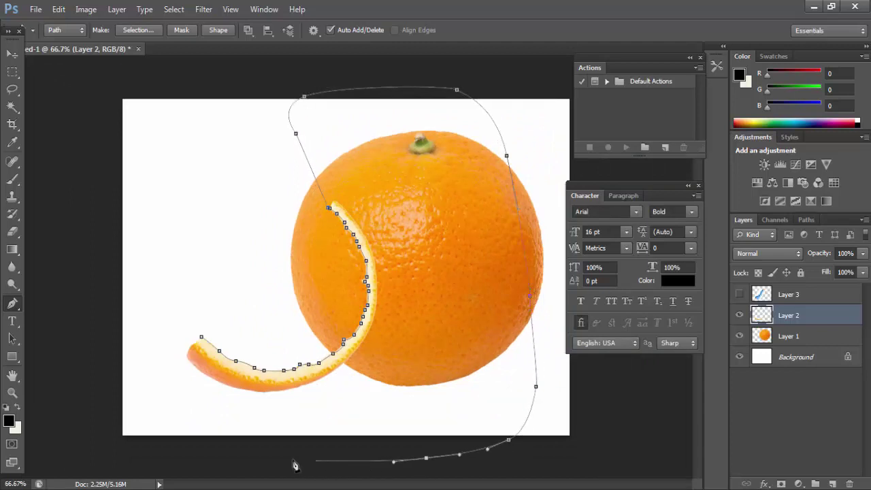
left_click_drag(177, 455, 164, 450)
left_click_drag(88, 393, 83, 373)
left_click_drag(92, 304, 110, 294)
left_click_drag(158, 291, 171, 296)
left_click_drag(202, 336, 203, 342)
key("ctrl+Return")
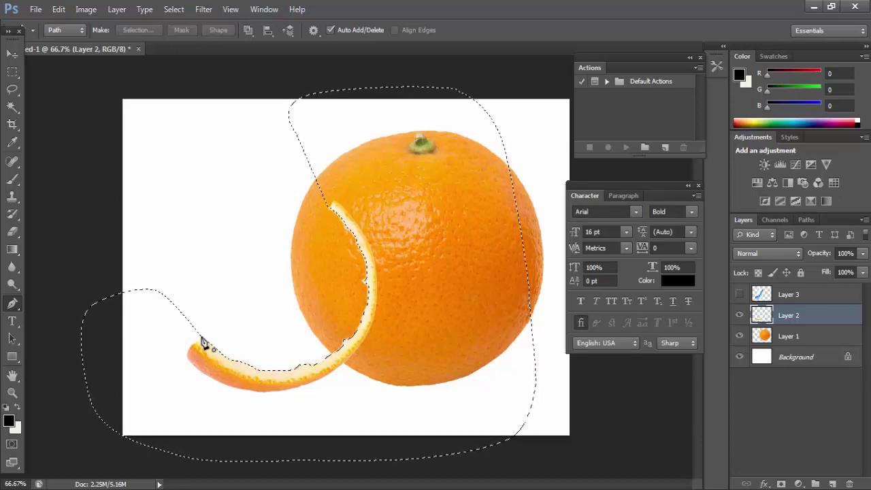
Step: Show the water layer, feather the selection by 1 pixel, and delete the water beyond the rind's inner edge
left_click(740, 294)
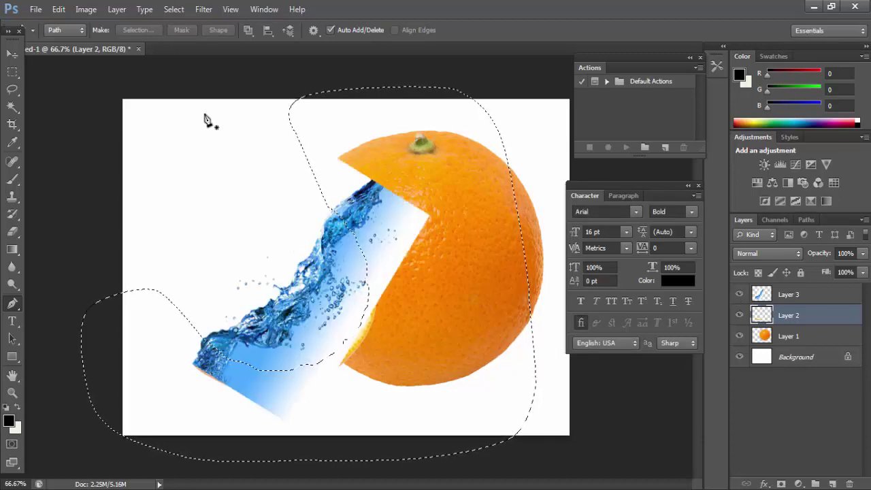
left_click(174, 10)
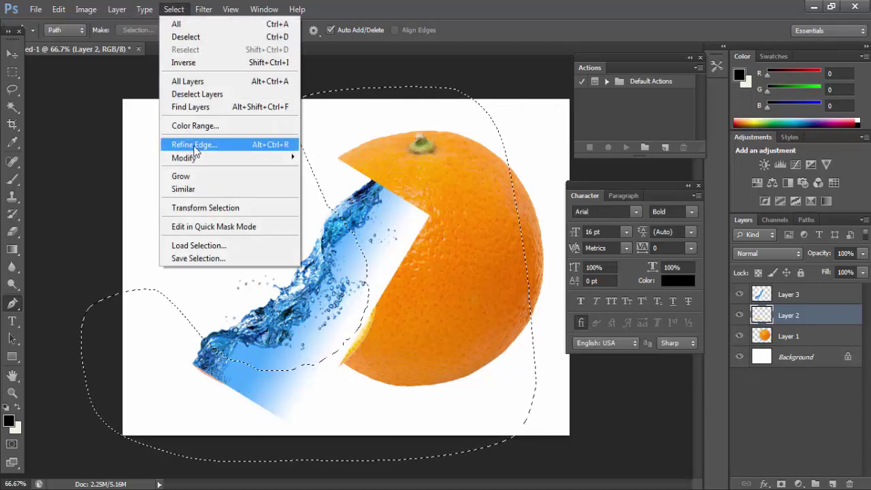
mouse_move(196, 157)
left_click(349, 213)
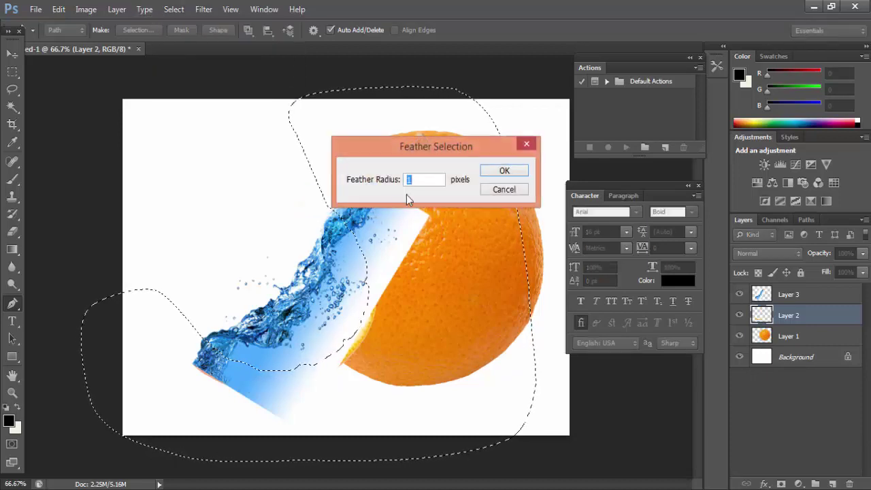
left_click(487, 171)
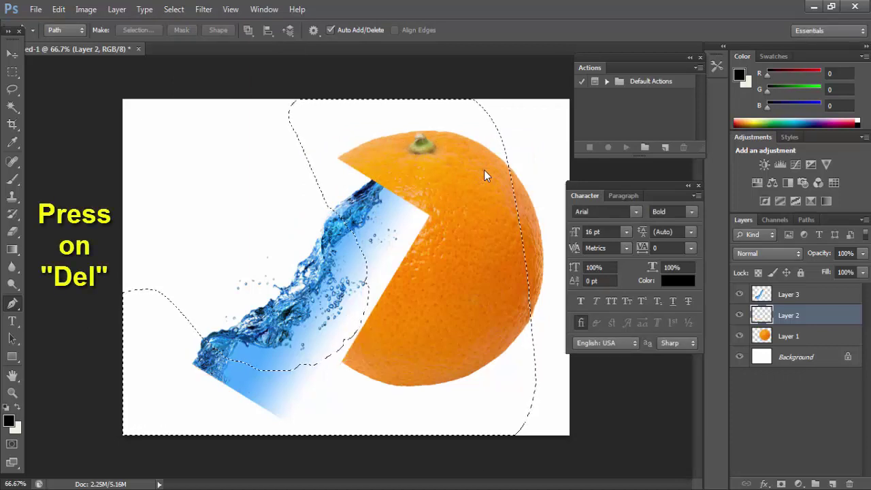
key("Delete")
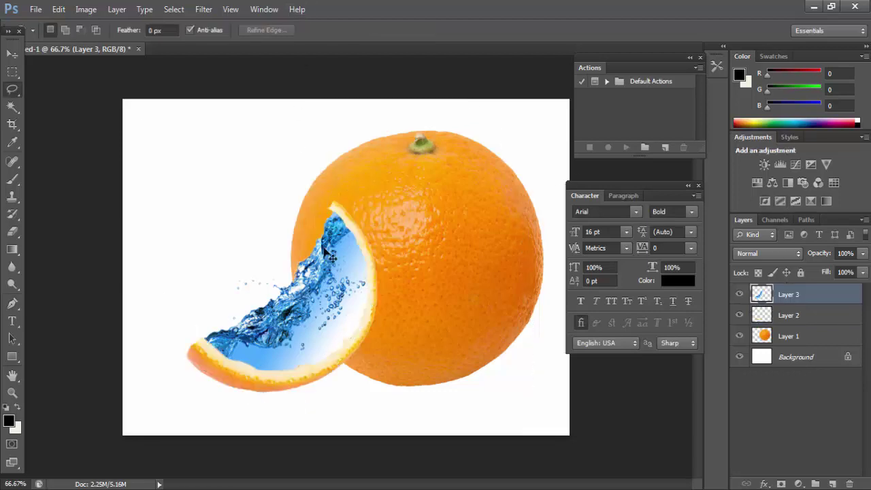
Step: Warp the water layer's upper-right corner up and left, bulging its right edge outward to fit the rind's upper inner edge
left_click(324, 273, "ctrl")
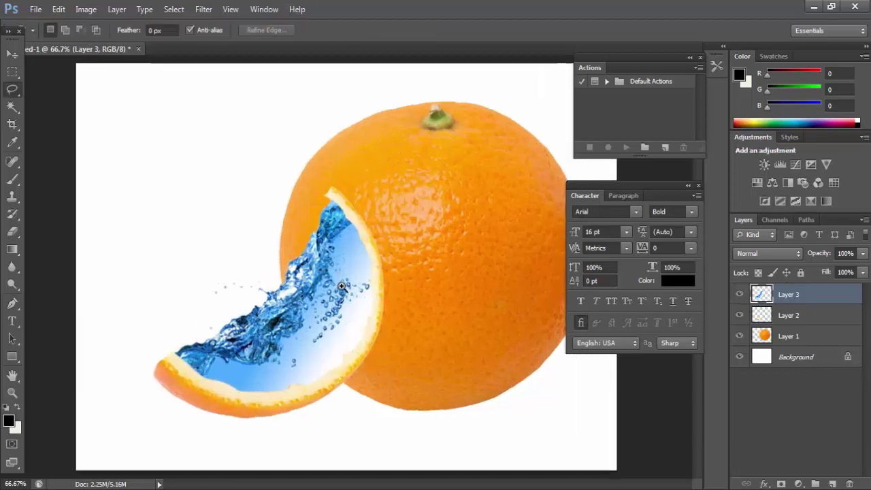
key("v")
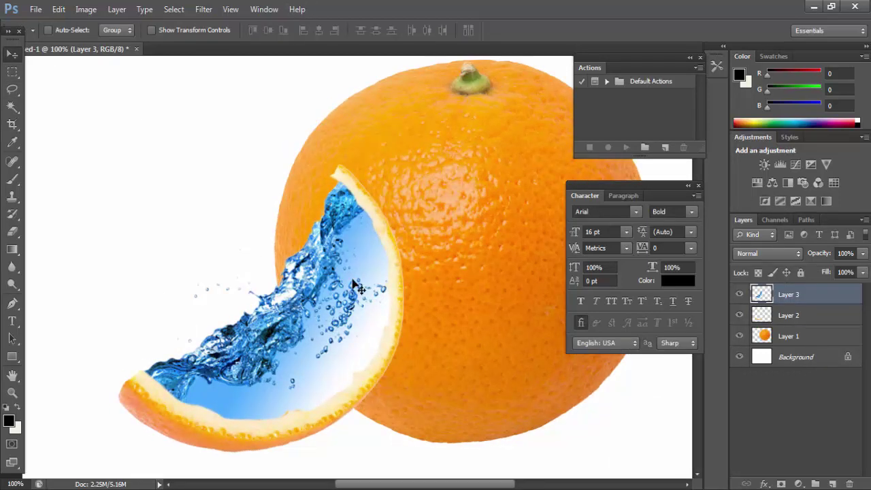
key("ctrl+t")
right_click(340, 249)
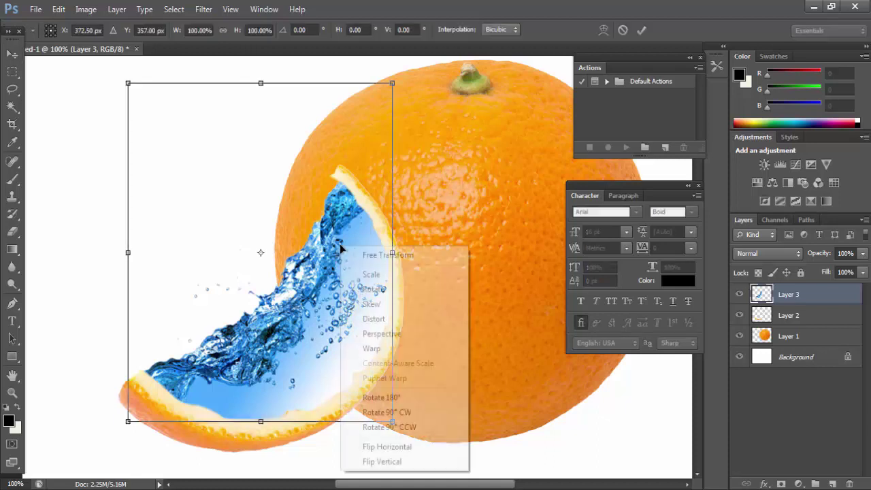
left_click(385, 351)
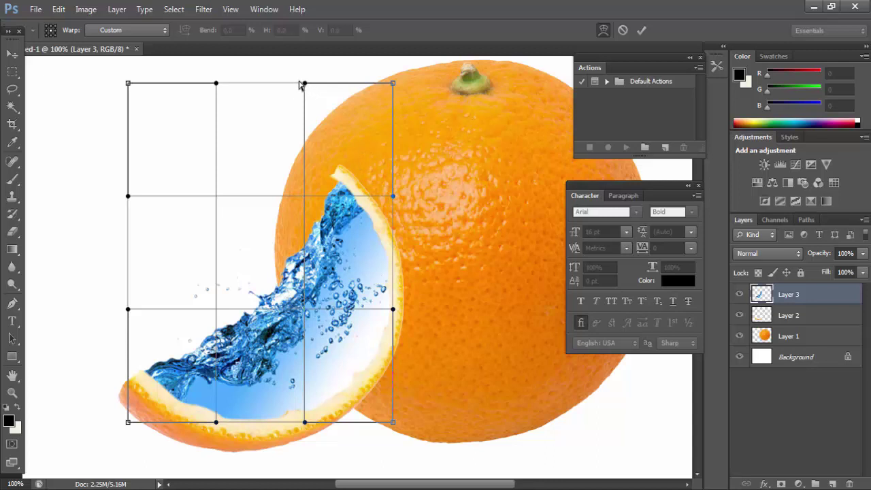
left_click_drag(300, 82, 265, 58)
left_click_drag(391, 83, 377, 71)
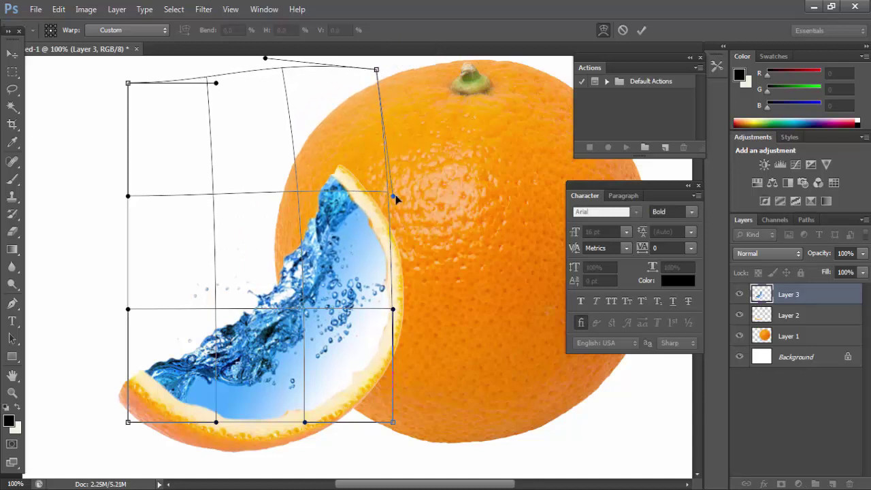
left_click_drag(394, 197, 404, 196)
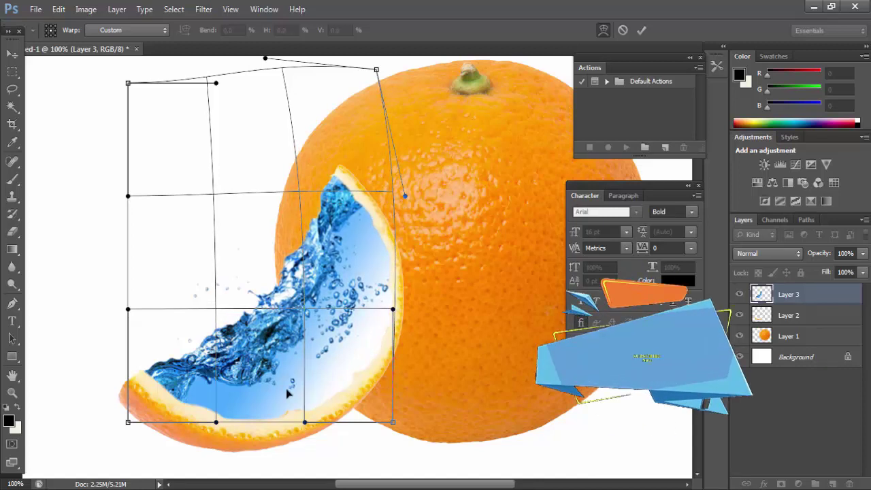
Step: Warp the water's lower edge slightly down and left to meet the rind's lower inner edge, and apply the warp
left_click_drag(304, 423, 307, 428)
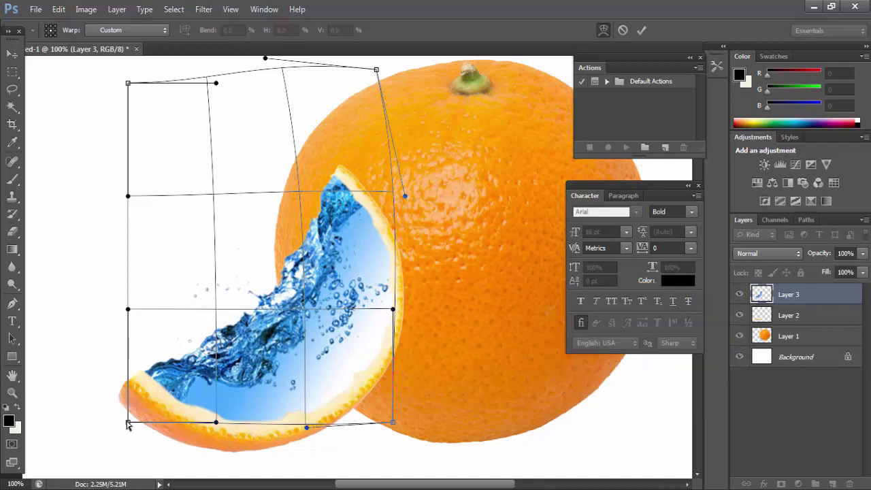
left_click_drag(128, 425, 122, 423)
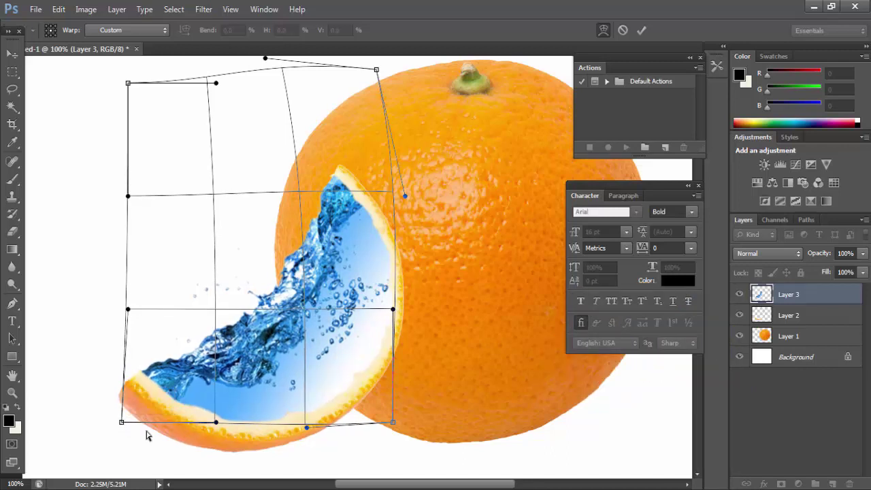
left_click_drag(216, 422, 214, 425)
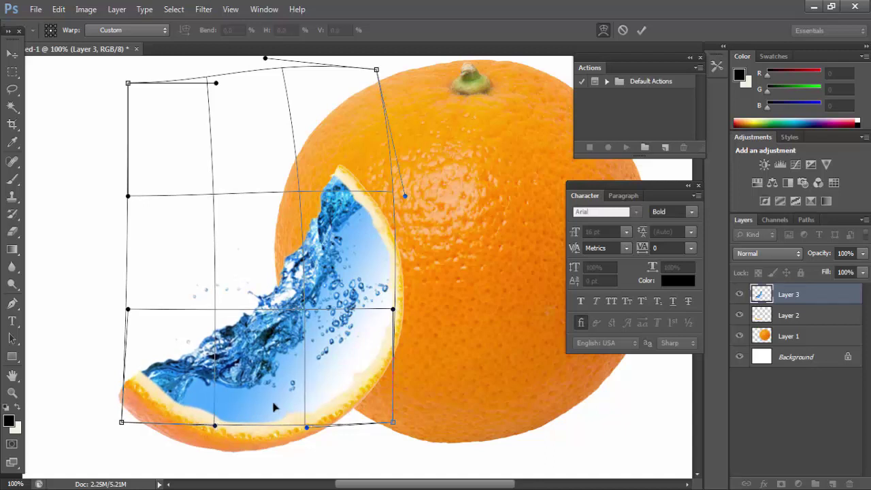
key("Return")
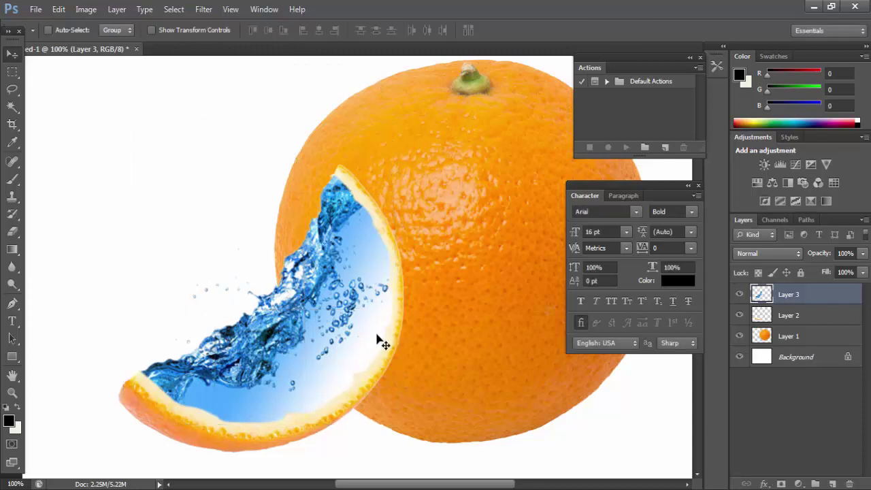
Step: Open water-png-39967 and copy its water splash into the orange composite as a new layer over the slice
key("ctrl+minus")
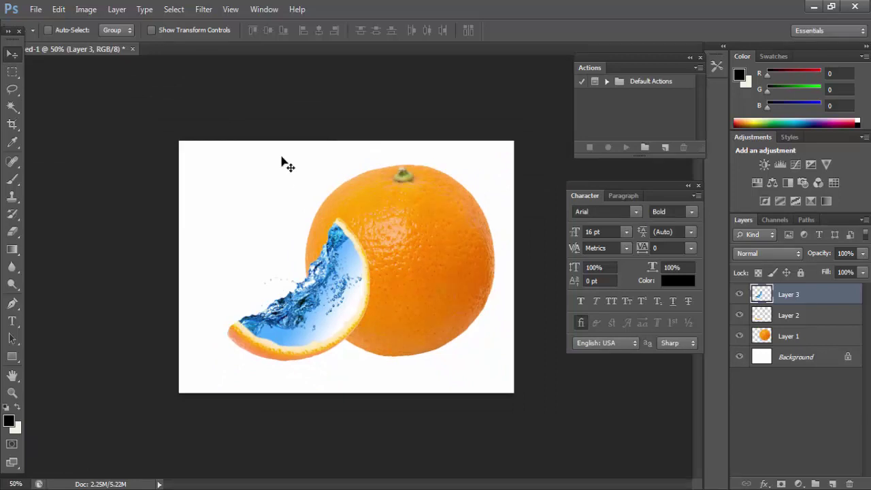
left_click(38, 10)
left_click(61, 39)
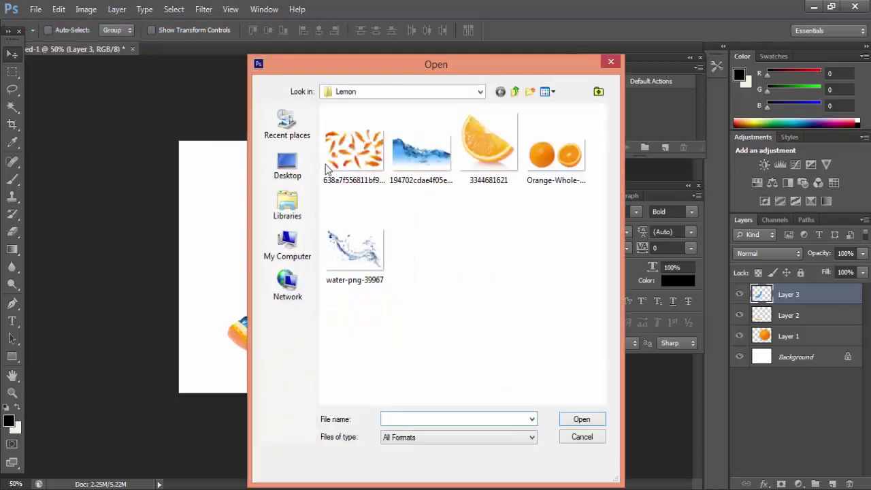
double_click(370, 249)
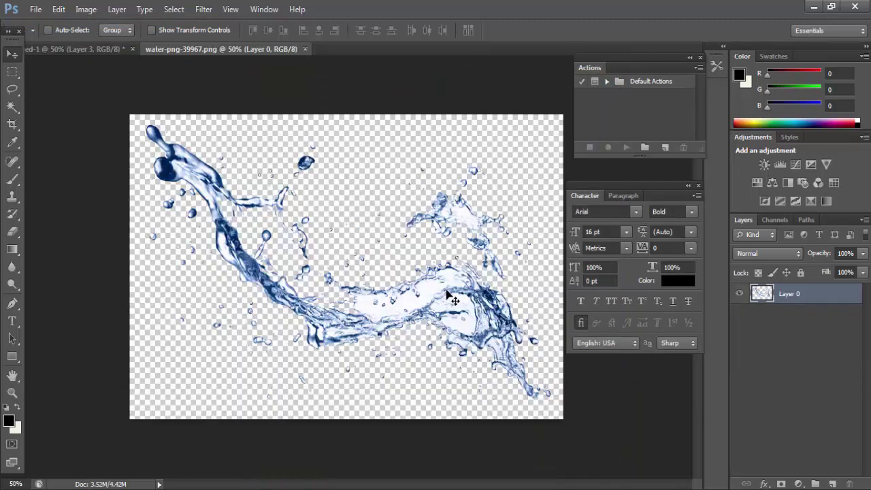
left_click_drag(447, 292, 259, 210)
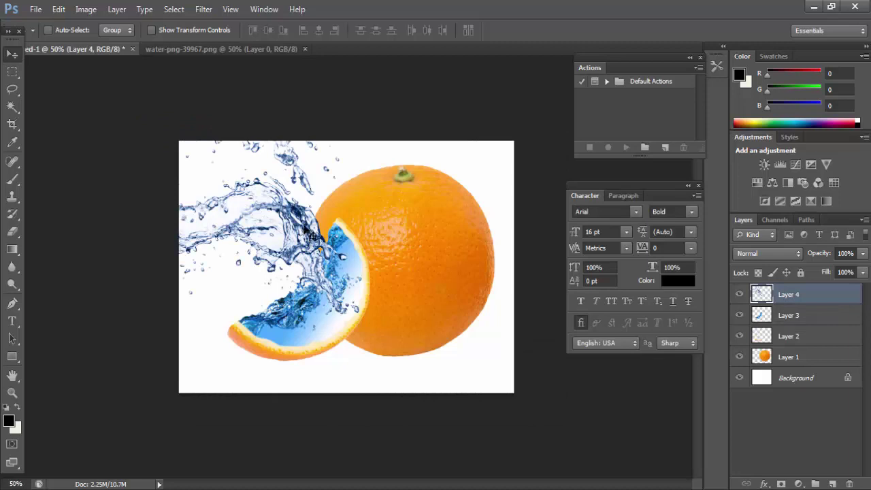
Step: Scale the new water splash layer to about 30.5% and place its right end against the slice's upper wave edge
key("ctrl+t")
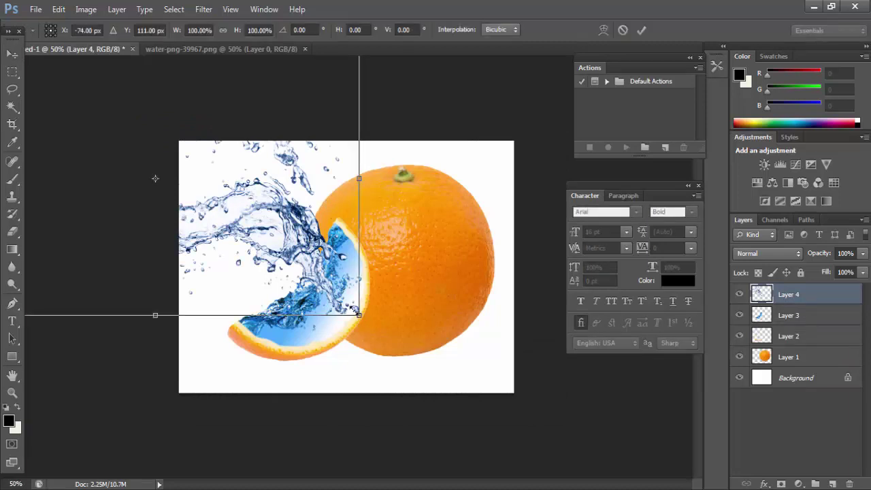
left_click_drag(356, 312, 286, 270)
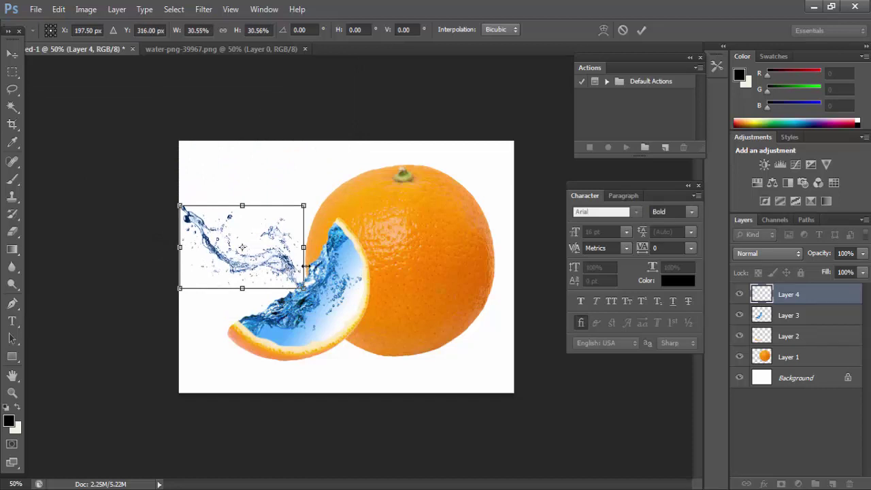
left_click_drag(277, 261, 300, 243)
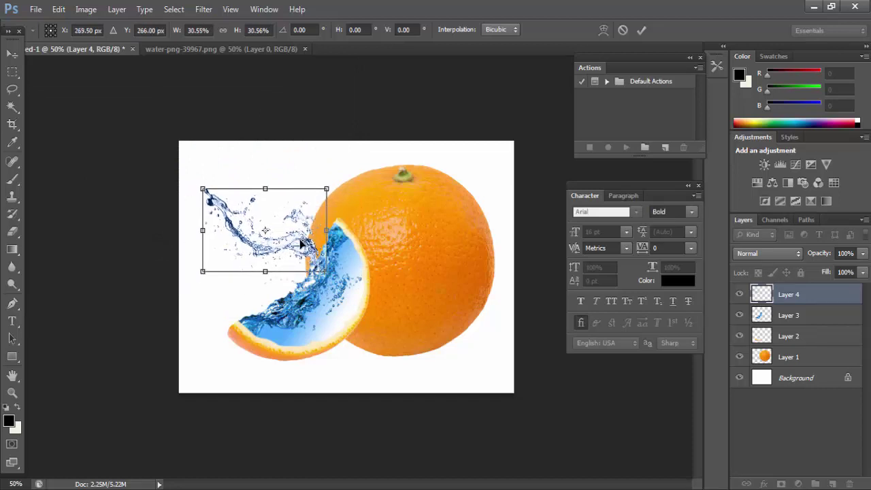
key("Return")
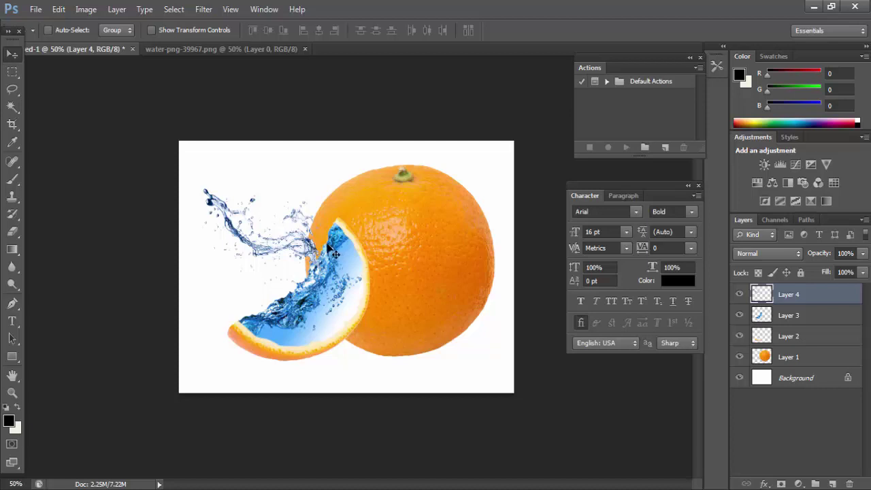
Step: Widen the canvas to 5 inches and select the Background layer
left_click(86, 10)
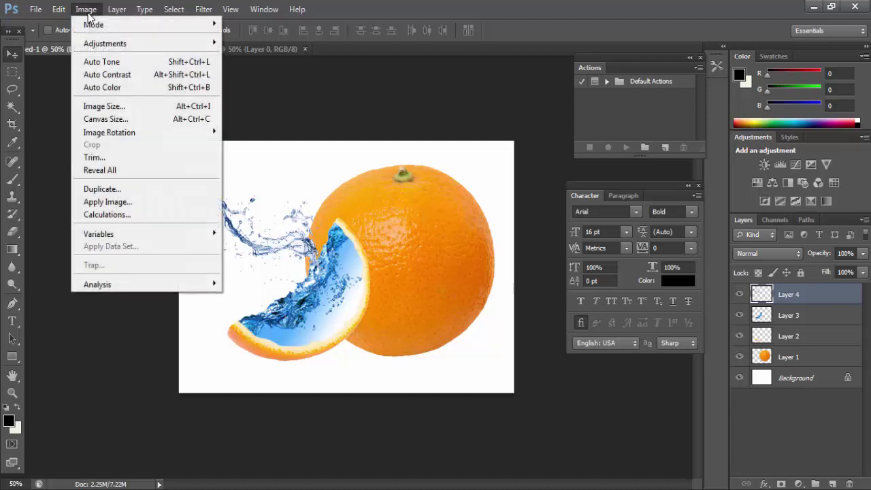
left_click(103, 121)
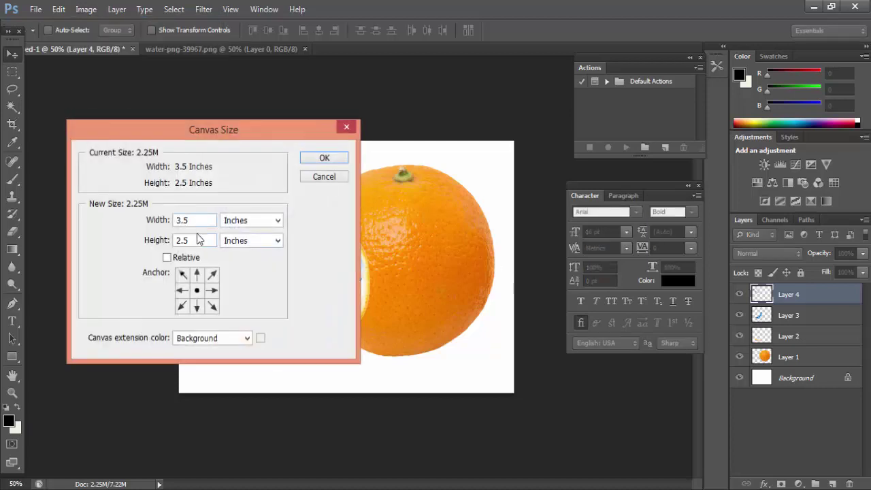
left_click(151, 223)
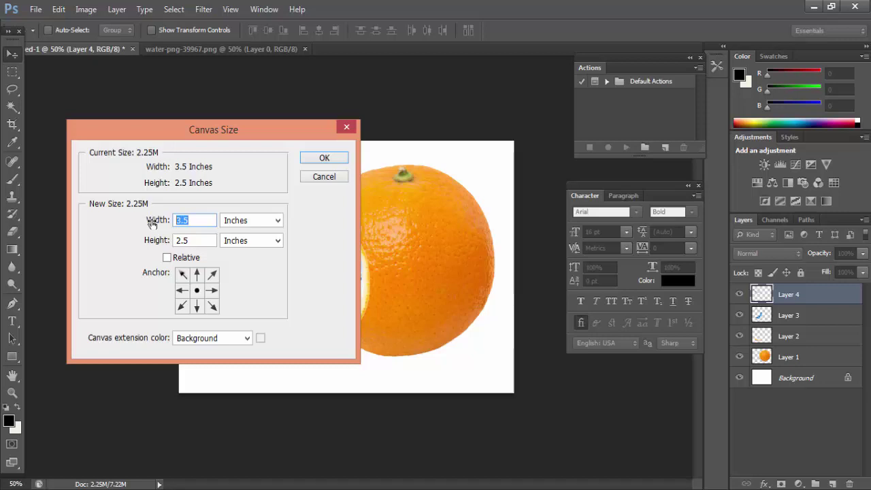
type("5")
key("Return")
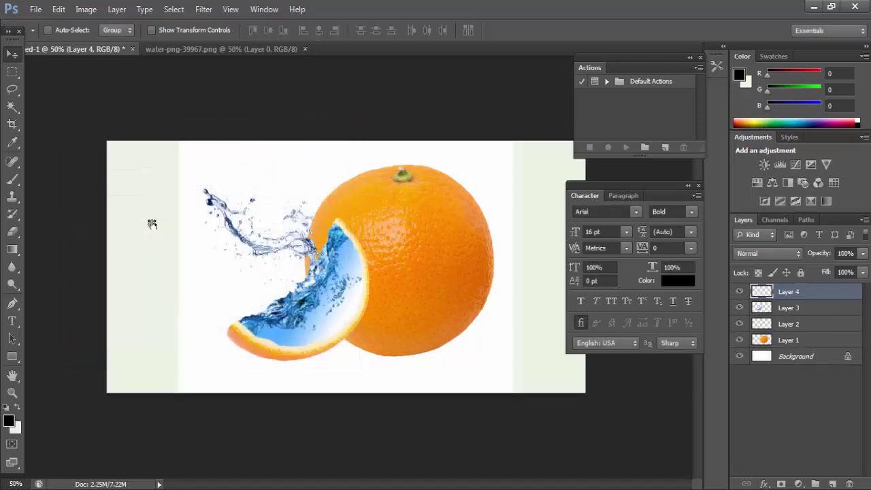
left_click(795, 357)
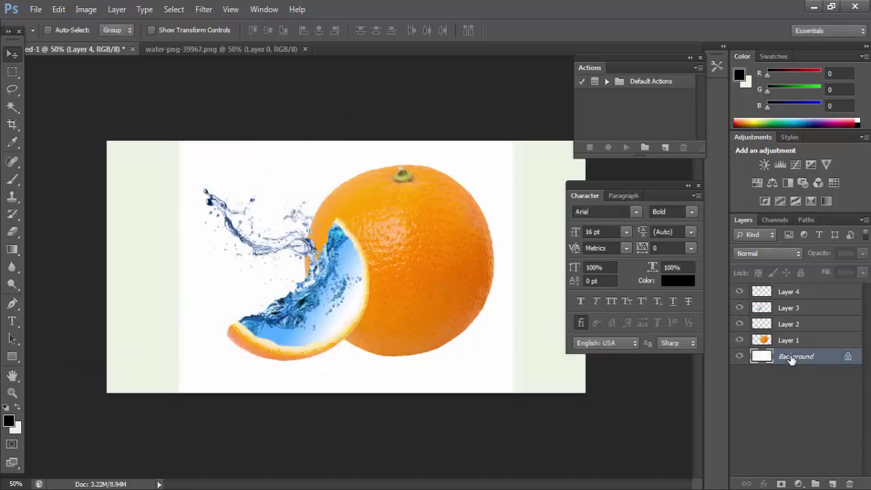
key("alt+BackSpace")
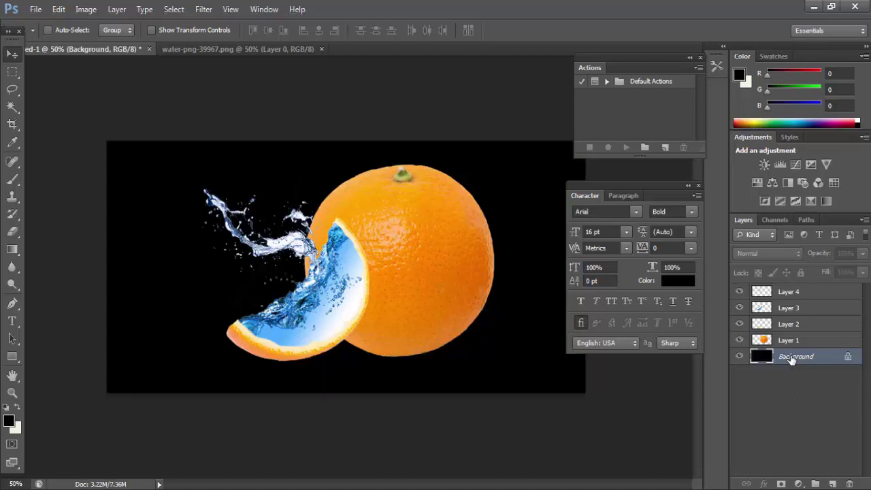
key("ctrl+z")
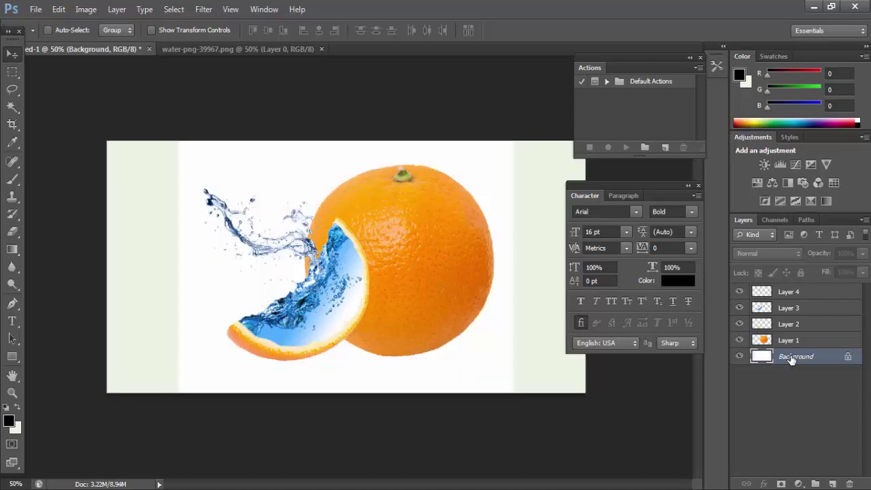
key("ctrl+BackSpace")
key("ctrl+z")
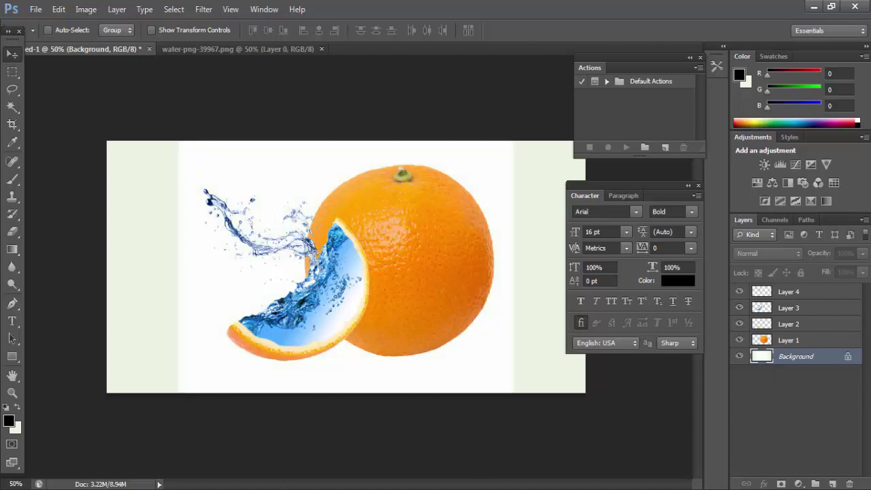
Step: Set the foreground color to white with C, M, Y and K all 0, and fill the Background layer with it
left_click(10, 421)
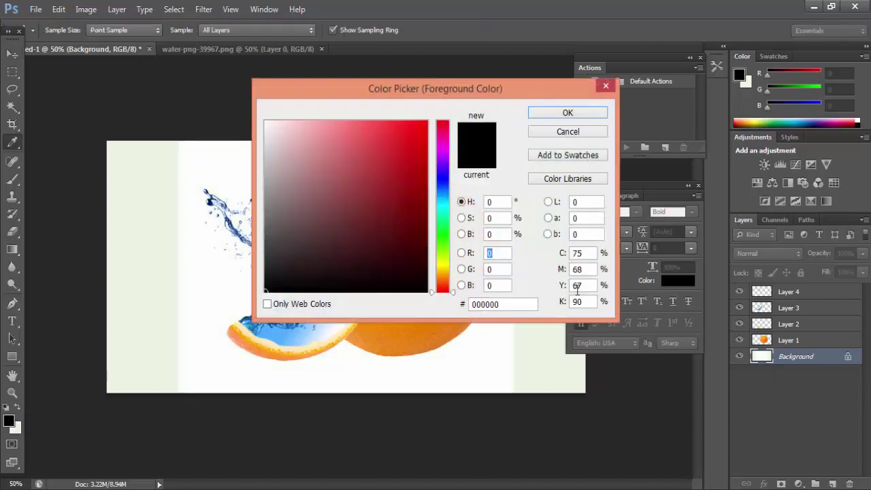
left_click_drag(585, 255, 548, 262)
type("0")
key("Tab")
type("0")
key("Tab")
type("0")
key("Tab")
type("0")
key("Return")
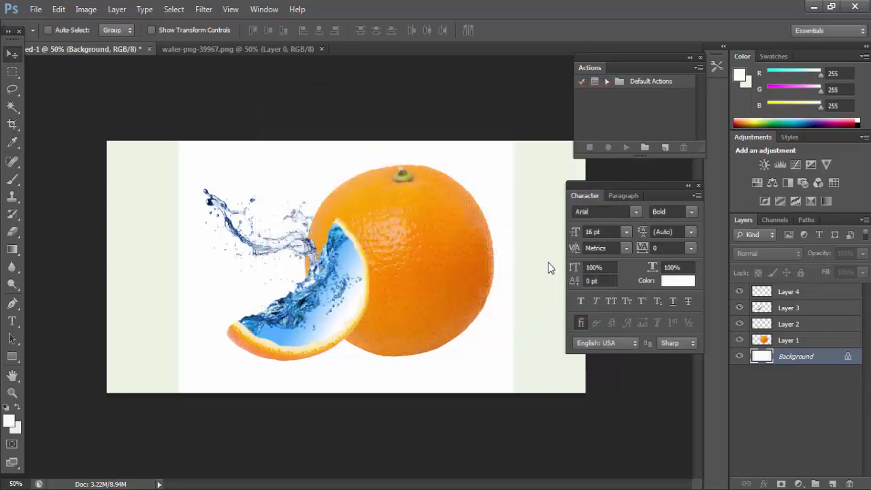
key("alt+Delete")
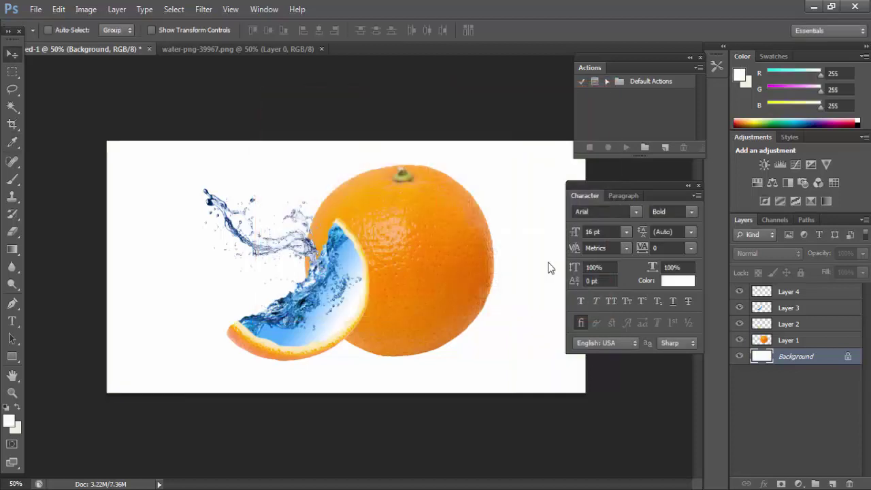
Step: Select Layer 4 and move its water splash down and left onto the wave at the slice's lower tip
left_click(740, 292)
left_click(740, 292)
left_click(799, 292)
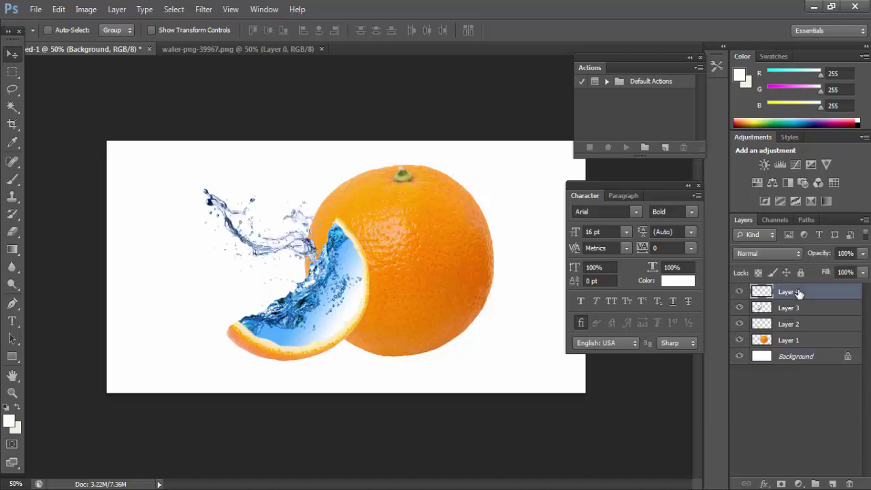
right_click(252, 243)
left_click(278, 254)
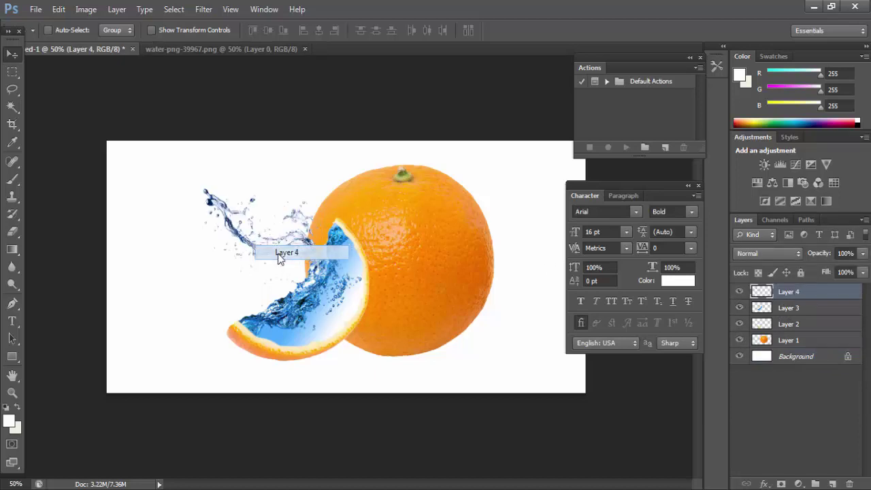
left_click_drag(278, 257, 230, 310)
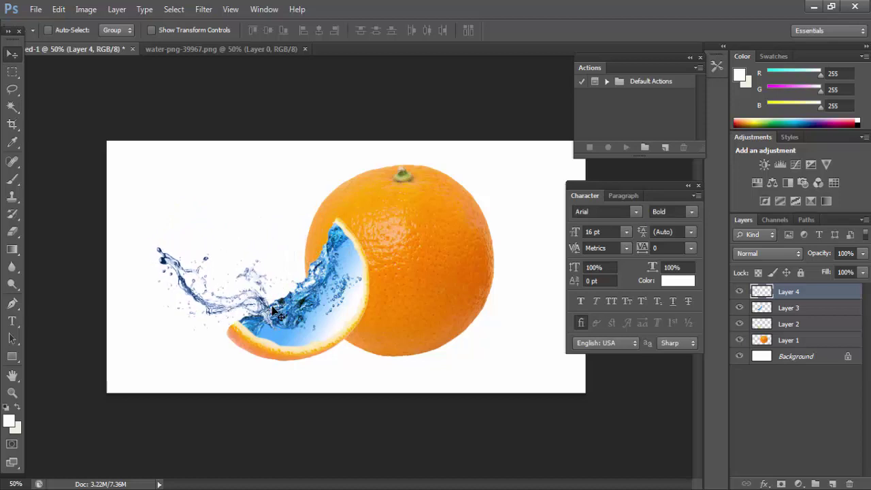
Step: Rotate the splash about -3.85°, shift it slightly into the slice's wave, and enlarge it to about 112% width and 114% height
key("ctrl+t")
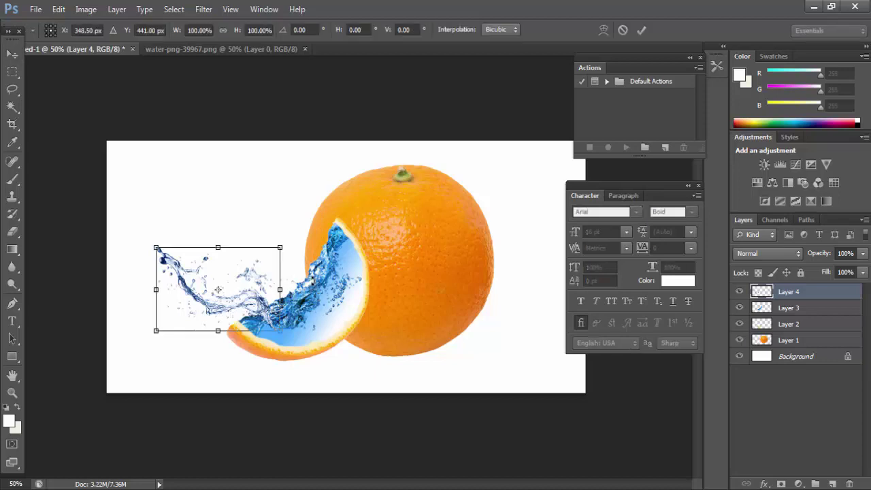
left_click_drag(318, 279, 319, 273)
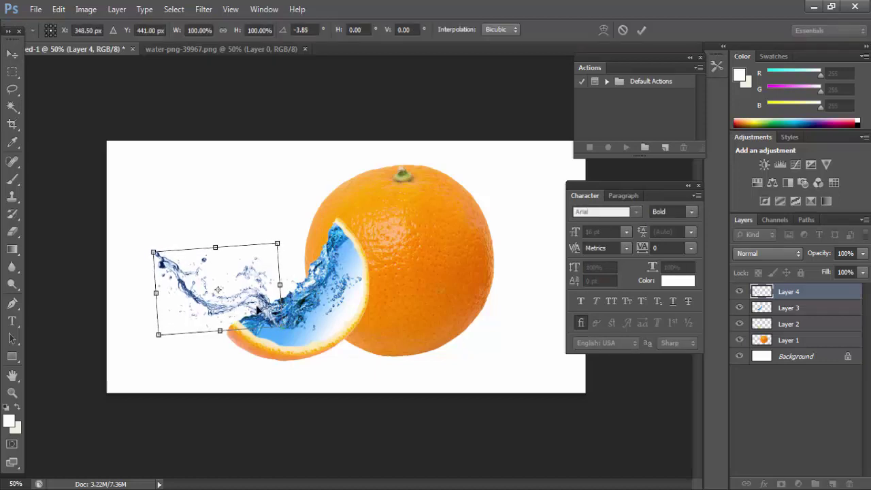
left_click_drag(257, 310, 261, 315)
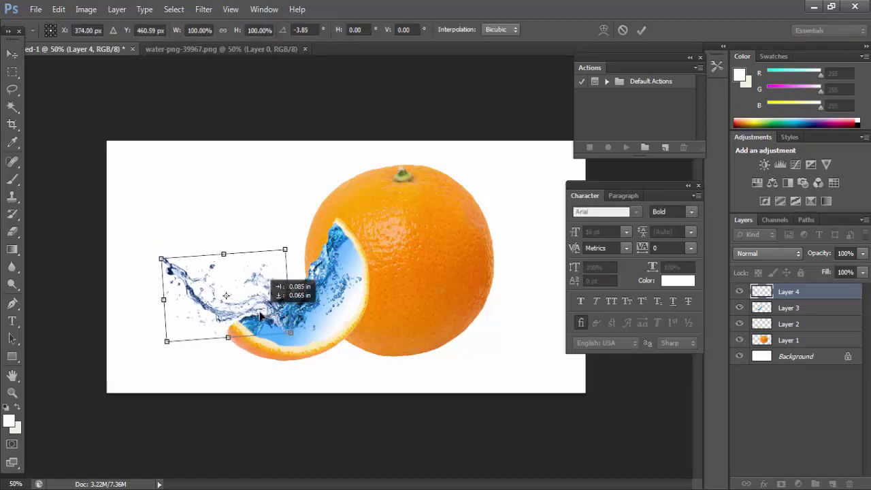
left_click_drag(161, 259, 146, 249)
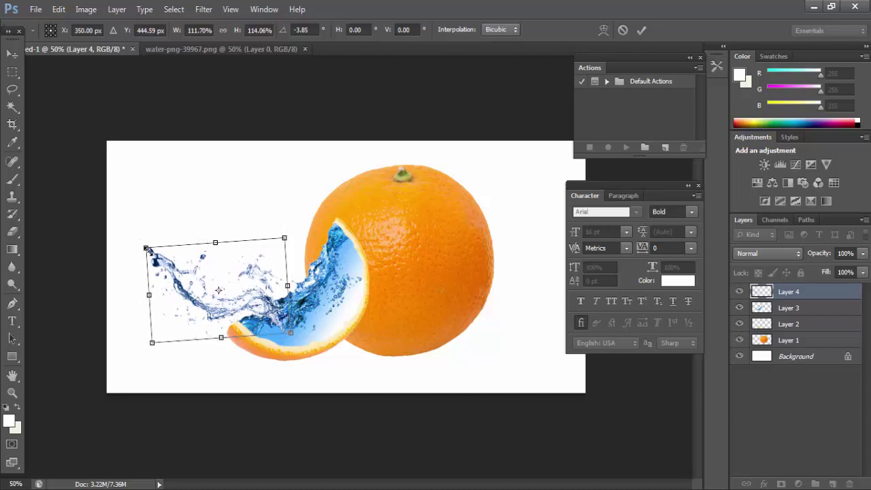
key("Return")
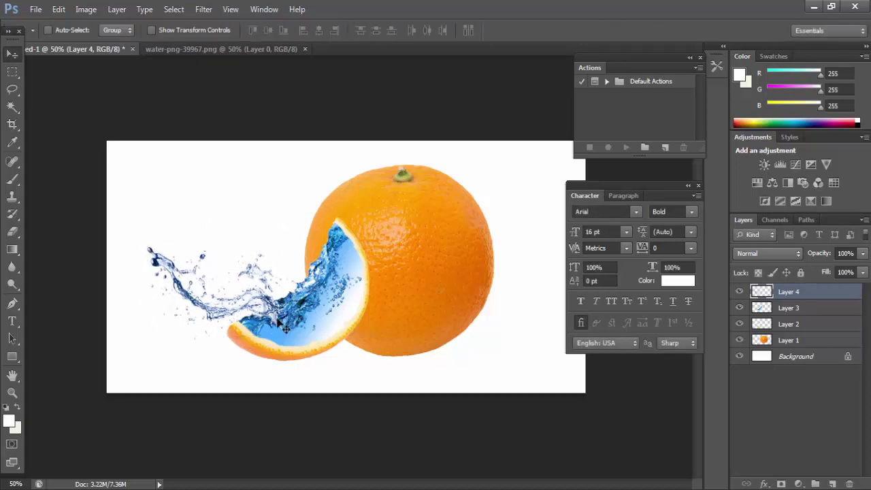
Step: Start a Color Balance adjustment on the splash layer, setting the midtones' cyan–red level to -64 and magenta–green to -21
key("ctrl+plus")
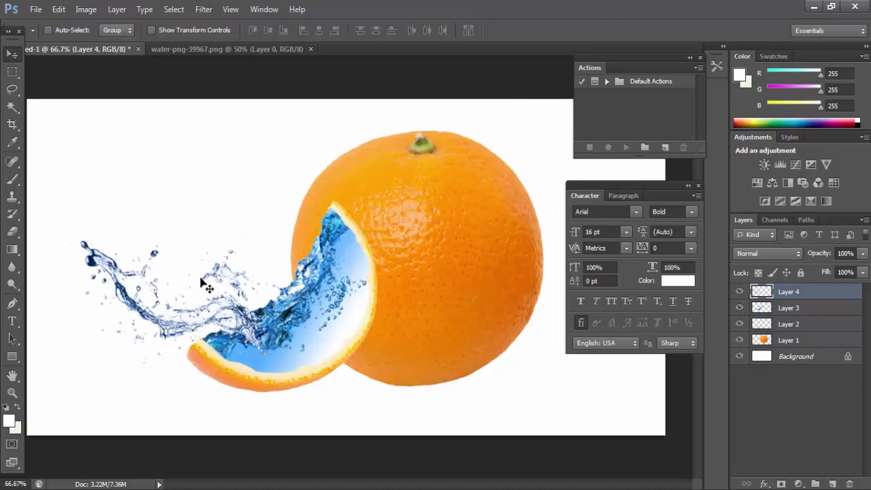
left_click(99, 12)
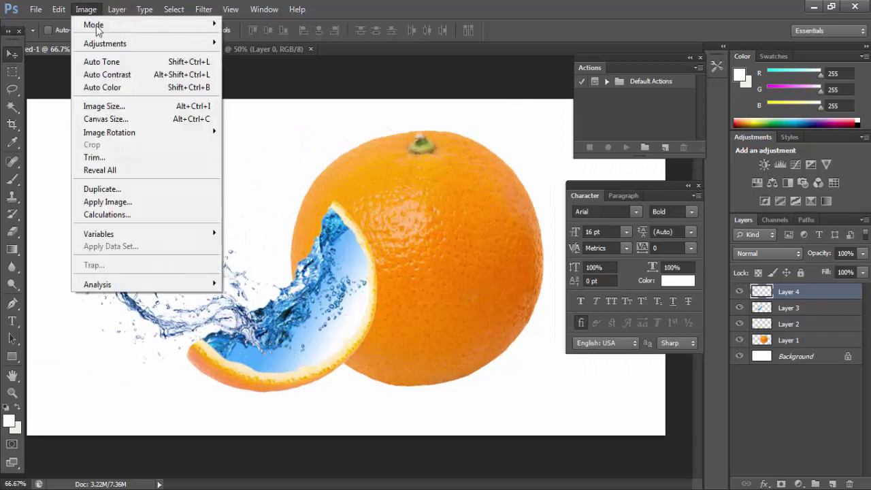
mouse_move(109, 44)
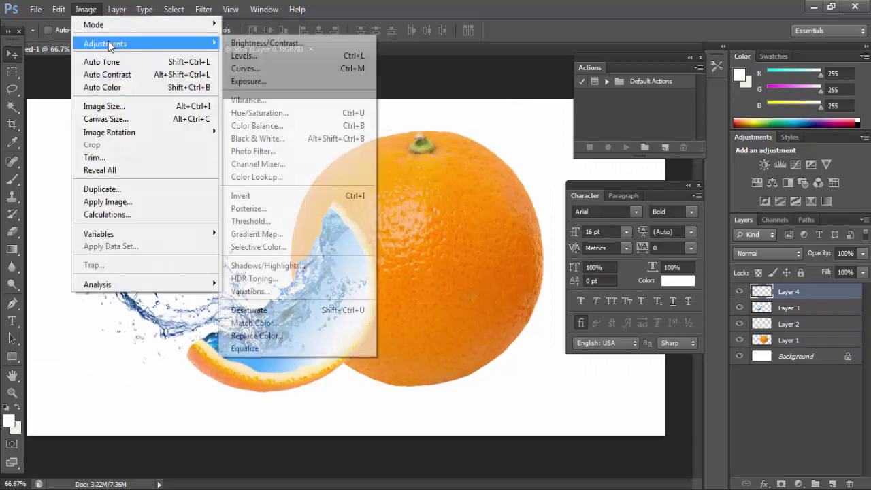
left_click(304, 130)
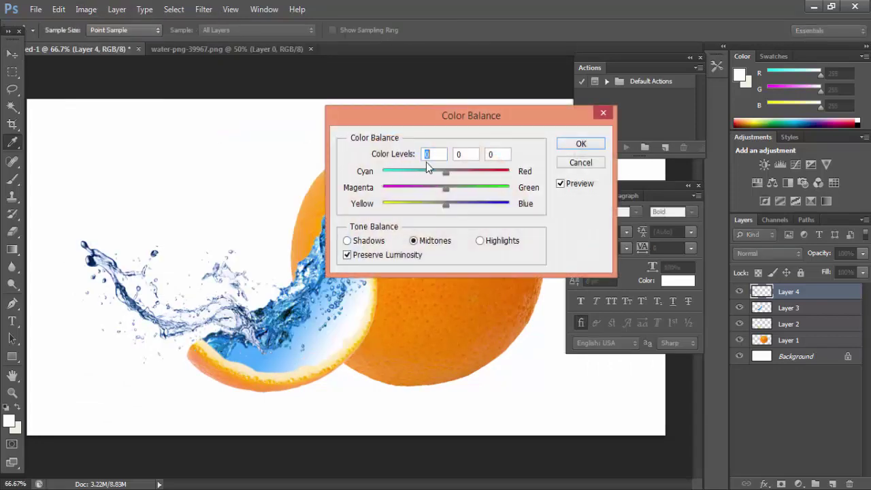
left_click_drag(440, 173, 405, 178)
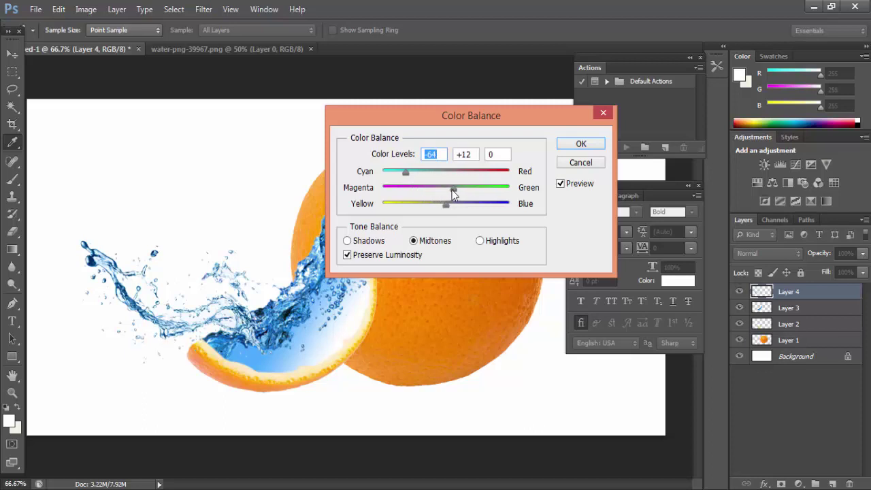
left_click_drag(435, 193, 432, 194)
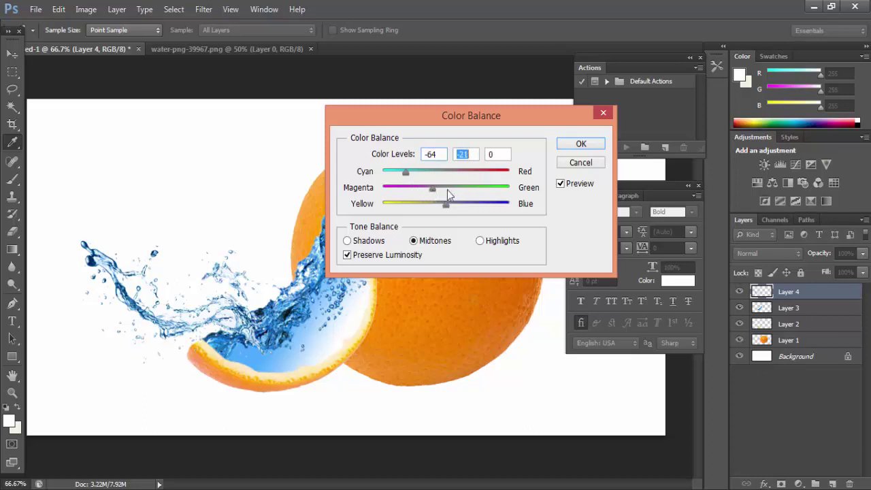
left_click(567, 182)
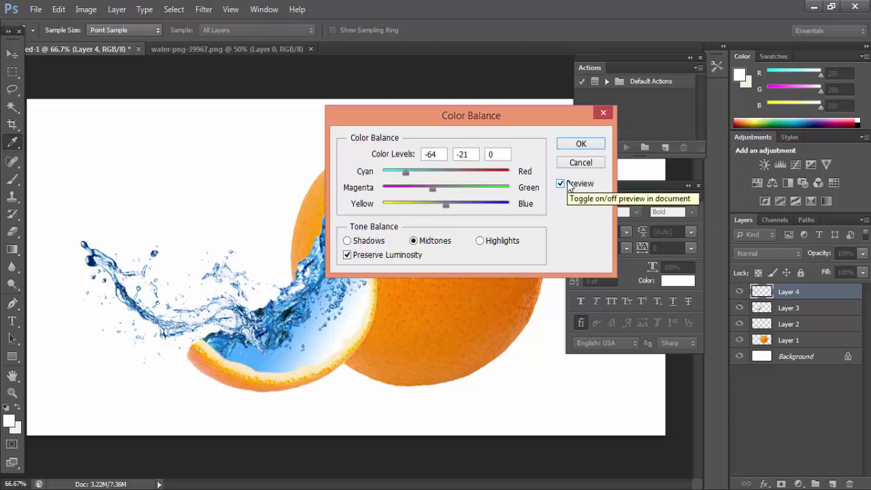
left_click(567, 183)
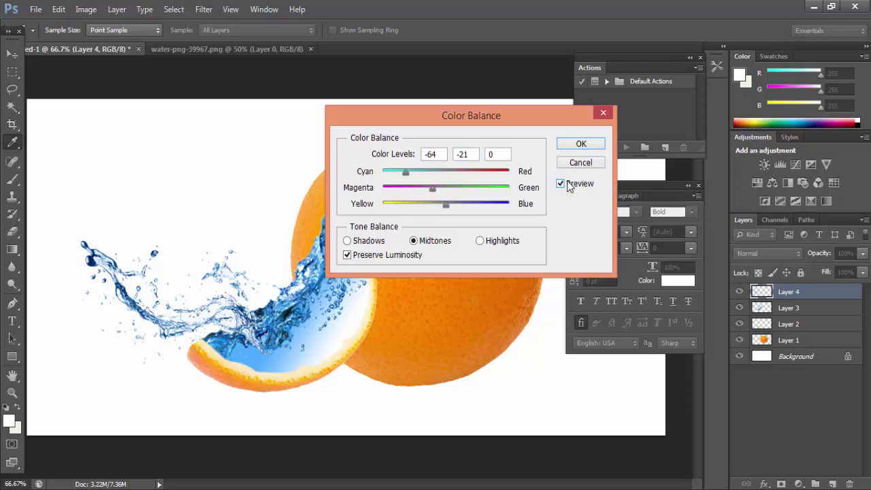
Step: Set the midtones' yellow–blue level to +37, compare the preview, and apply the Color Balance to the splash
left_click_drag(443, 204, 475, 209)
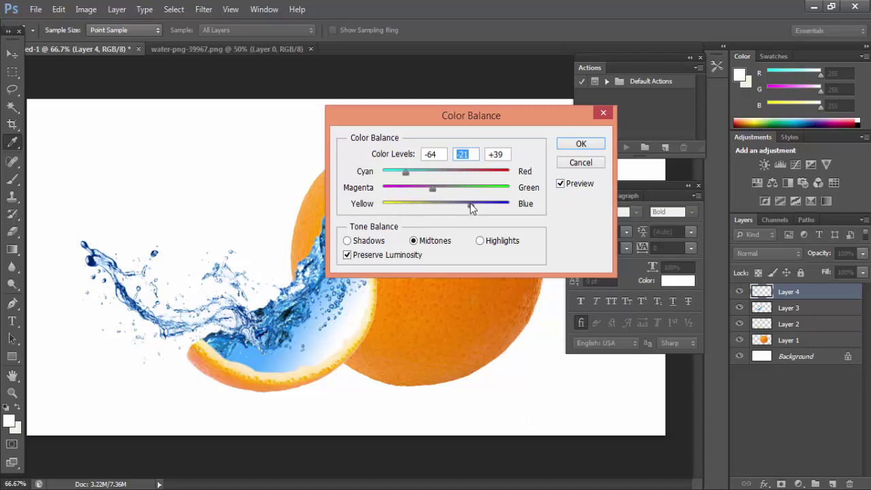
key("Tab")
left_click(574, 186)
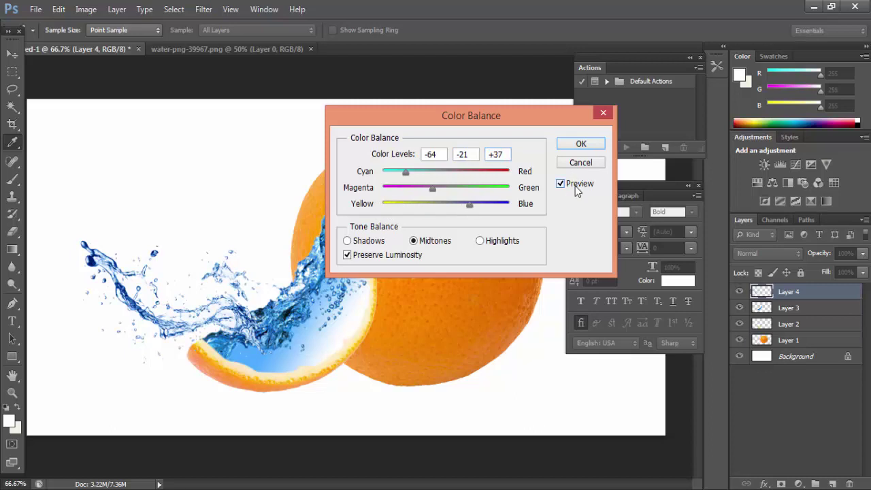
left_click(576, 188)
left_click(578, 144)
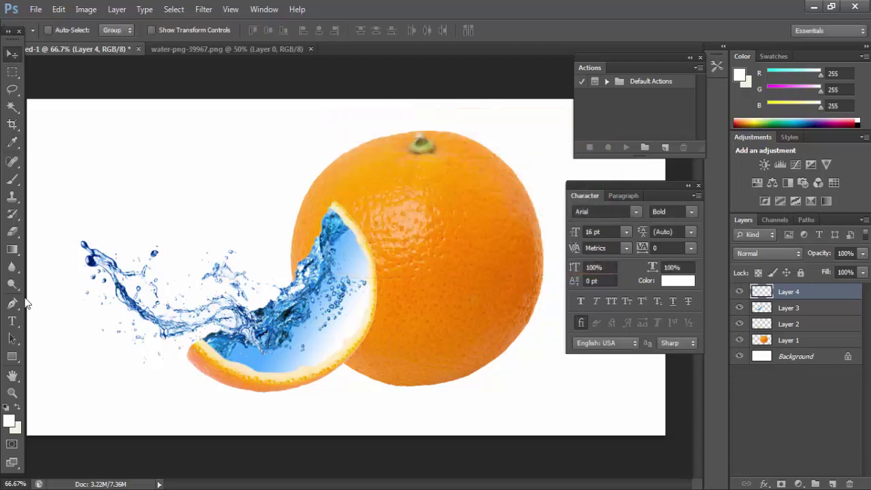
Step: Soften Layer 4's splash where it meets the slice's wave with an 80 px eraser at 0% hardness and 56% opacity
left_click(13, 231)
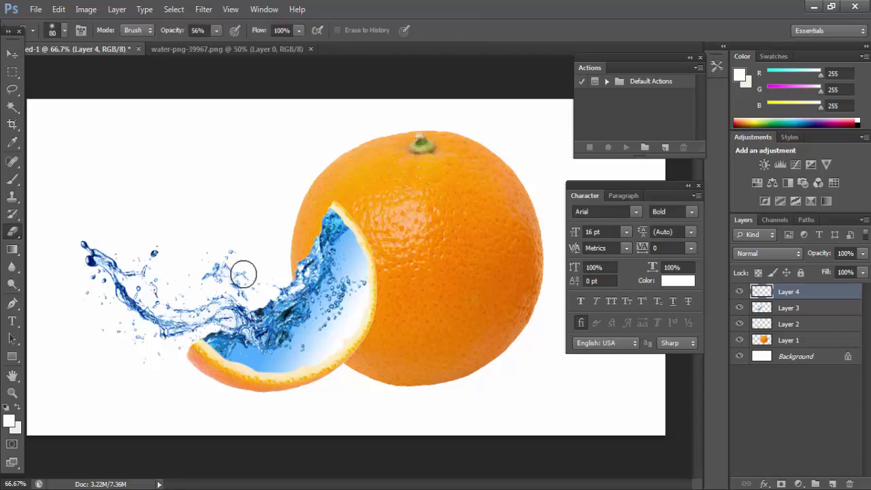
left_click(66, 32)
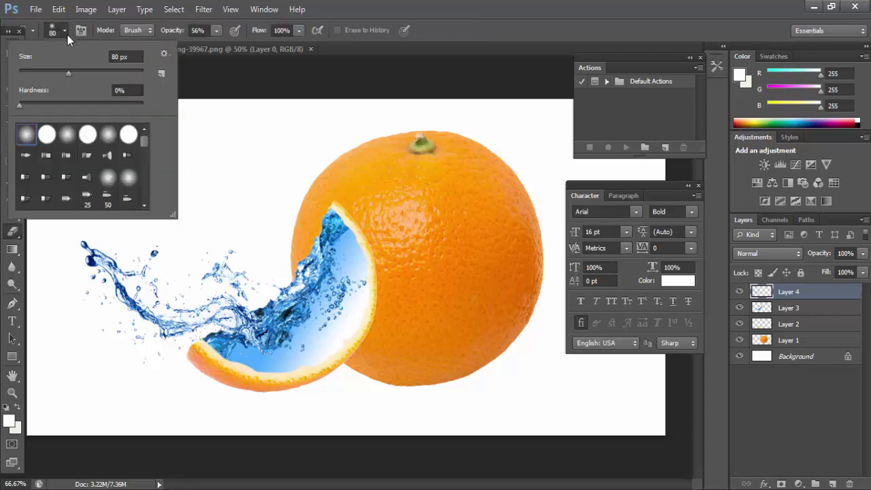
left_click_drag(23, 105, 8, 111)
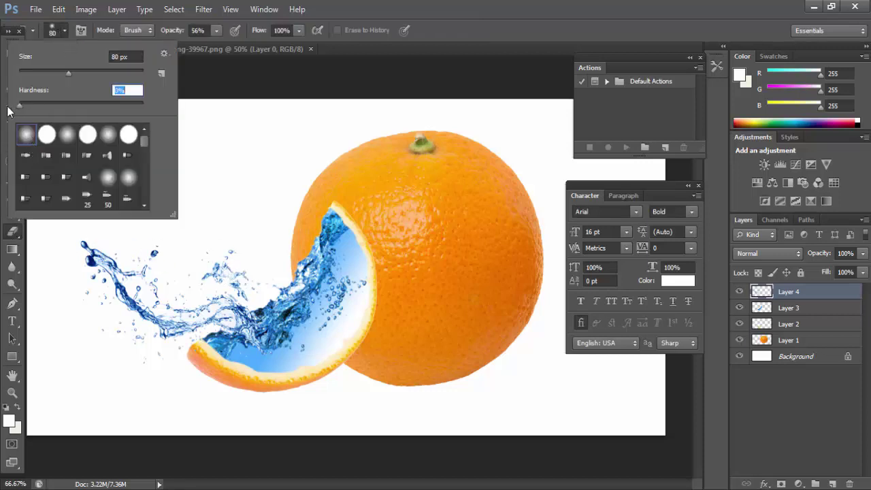
left_click(299, 322)
mouse_move(305, 326)
left_mouse_down()
mouse_move(263, 345)
mouse_move(264, 355)
mouse_move(249, 346)
mouse_move(265, 316)
mouse_move(236, 347)
mouse_move(292, 299)
left_mouse_up()
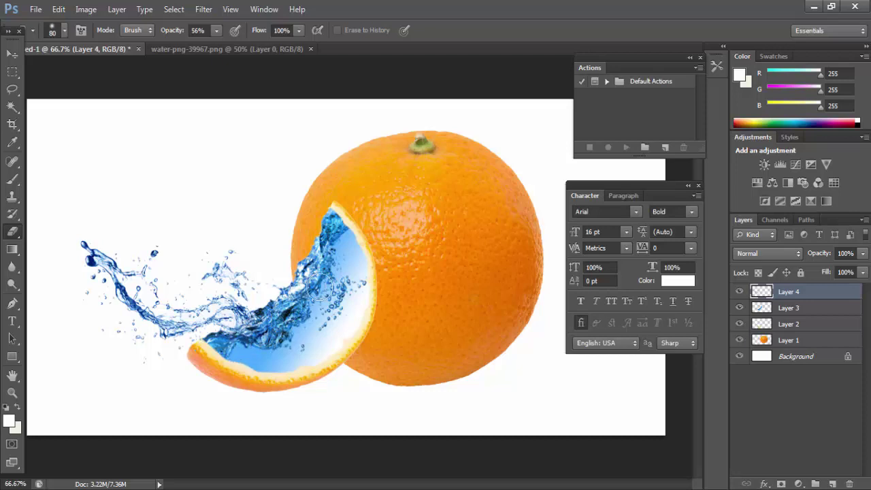
Step: Open the goldfish image from the Lemon folder
left_click(13, 53)
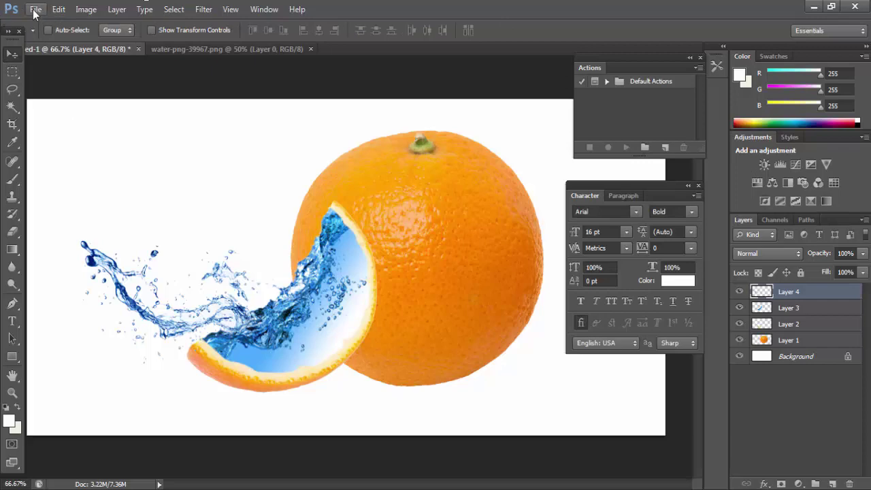
left_click(35, 11)
left_click(41, 33)
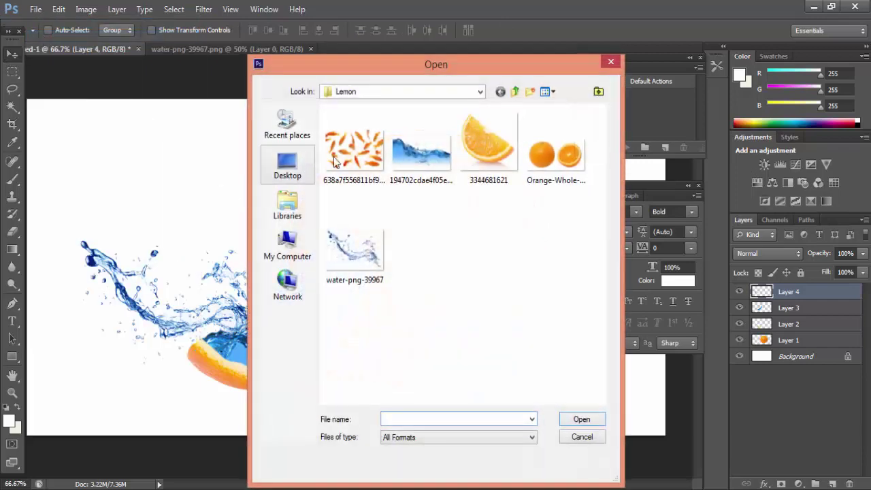
double_click(348, 153)
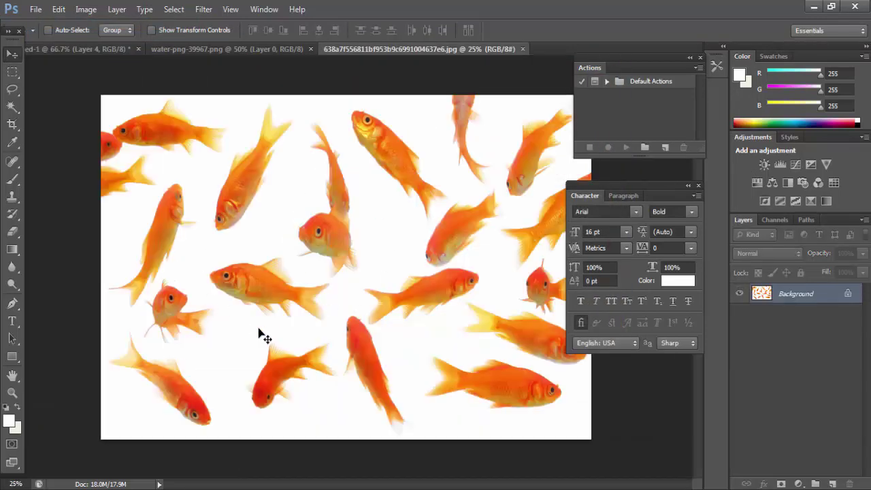
Step: Lasso the small forward-facing goldfish near the image's left edge and cut it out
left_click(13, 90)
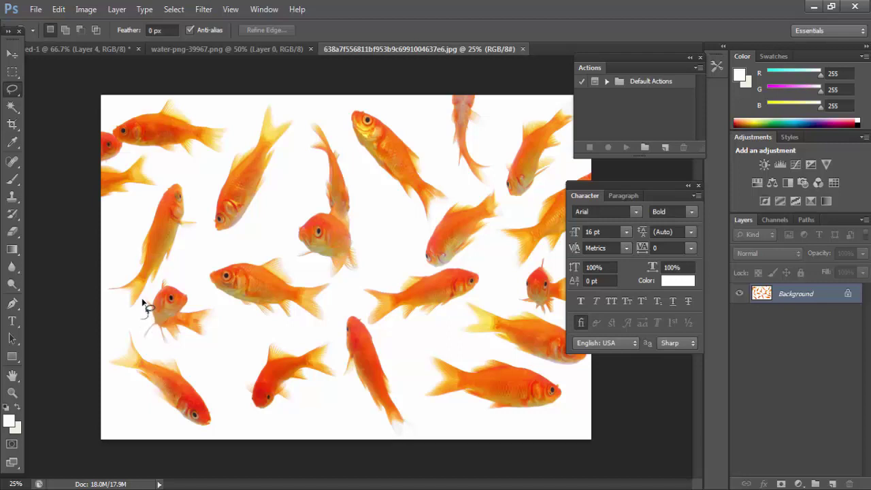
mouse_move(156, 288)
left_mouse_down()
mouse_move(188, 283)
mouse_move(194, 303)
mouse_move(218, 308)
mouse_move(204, 340)
mouse_move(161, 349)
mouse_move(155, 330)
mouse_move(145, 342)
mouse_move(142, 319)
left_mouse_up()
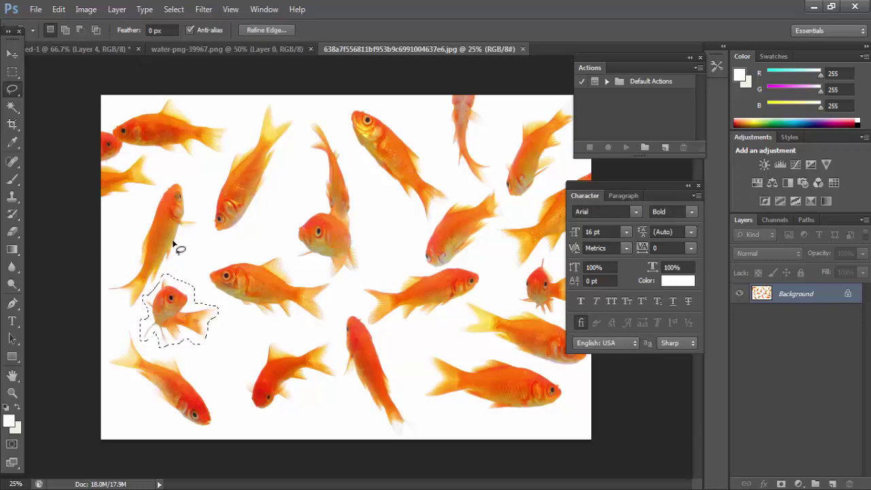
left_click(60, 10)
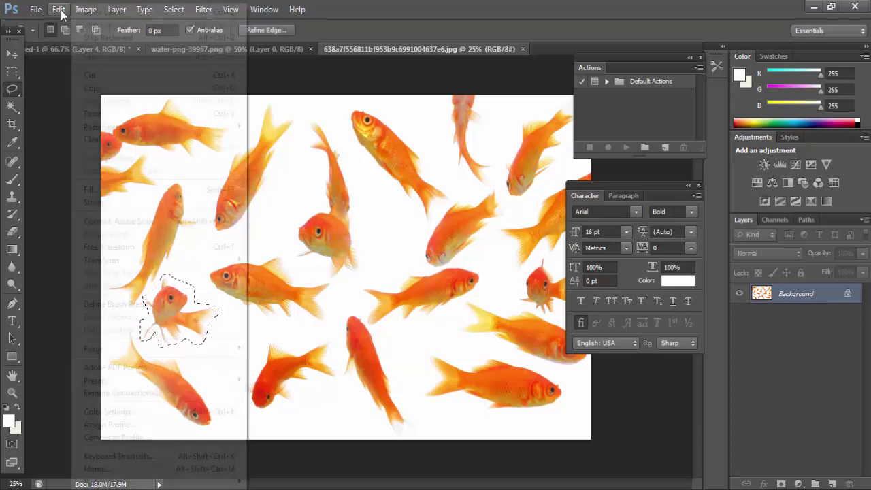
left_click(97, 76)
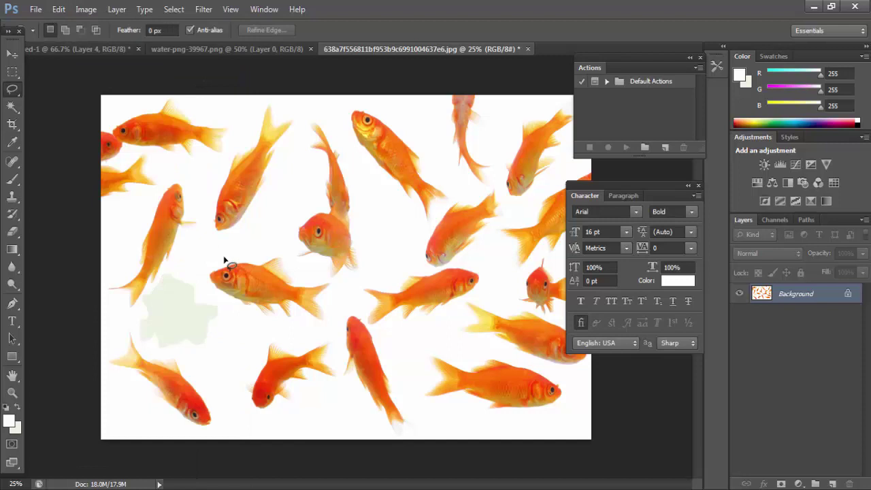
Step: Close the goldfish image without saving and paste the cut fish into the orange composite
key("ctrl+w")
left_click(445, 203)
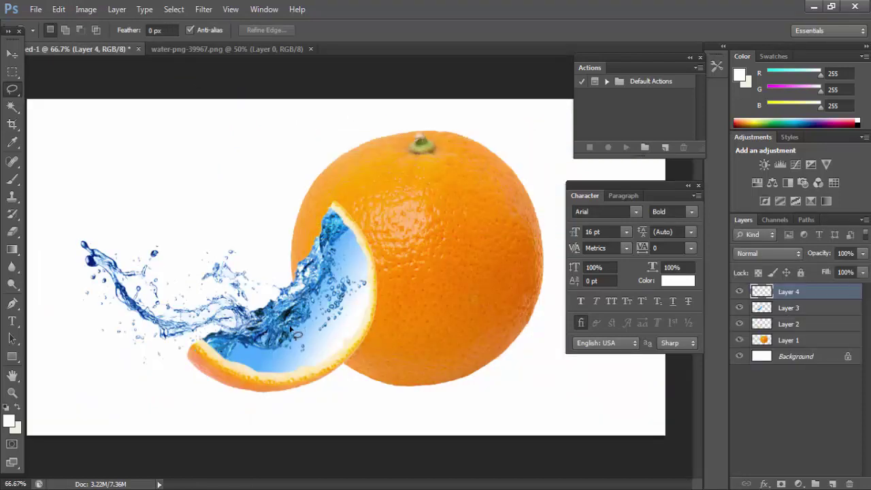
key("ctrl+v")
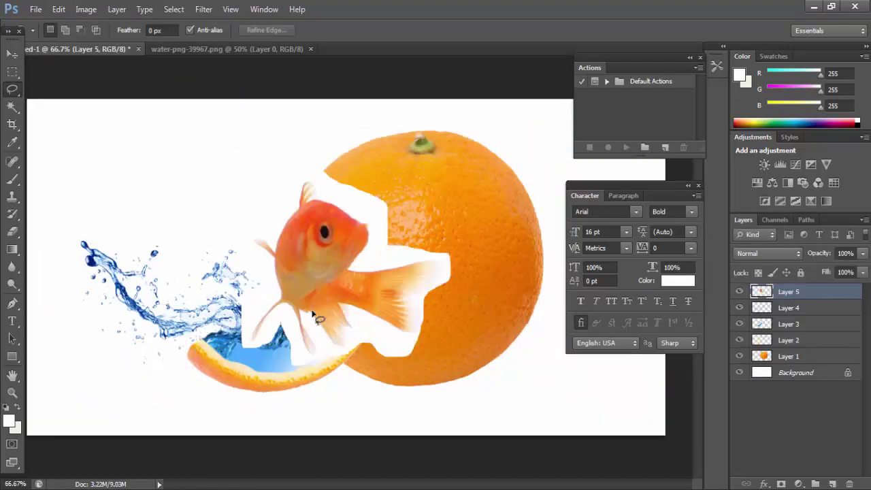
key("v")
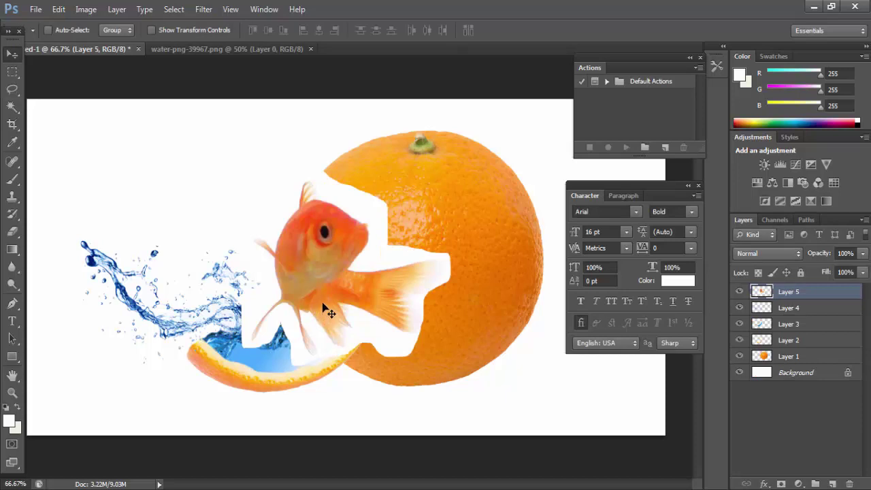
Step: Scale the pasted goldfish down to about 27% and place it inside the slice, near the inner right rind
key("ctrl+t")
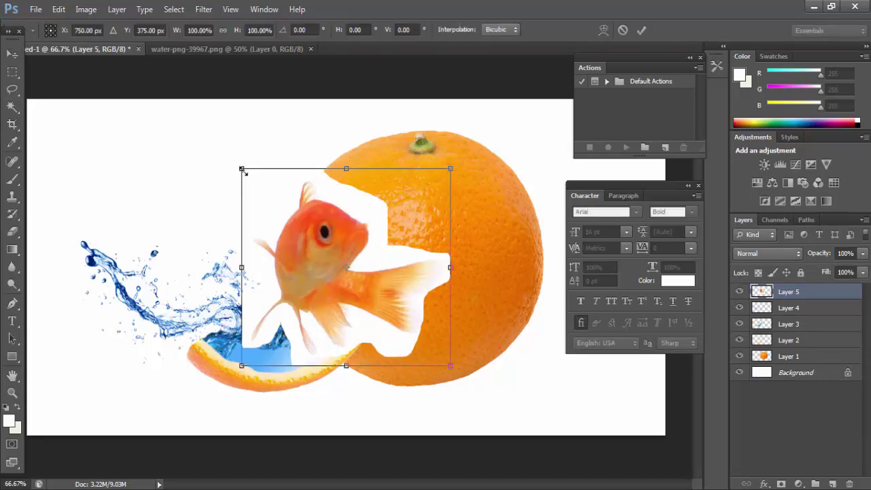
left_click_drag(241, 169, 276, 202)
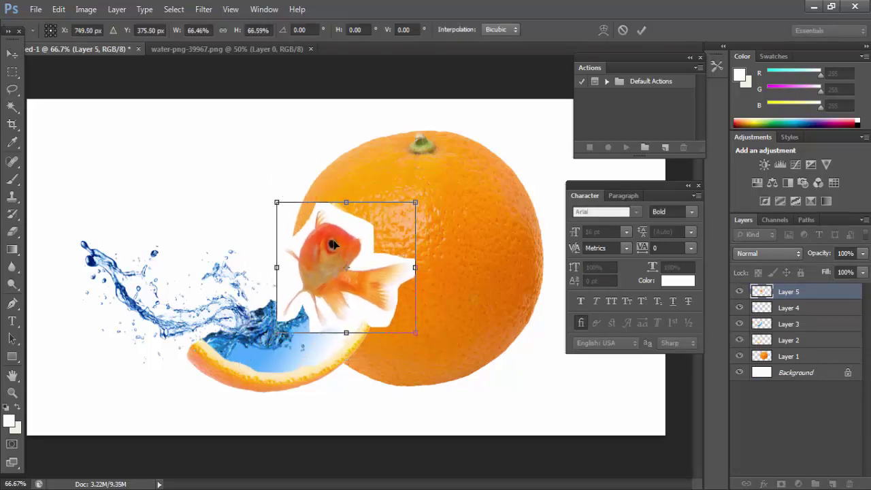
left_click_drag(333, 243, 295, 291)
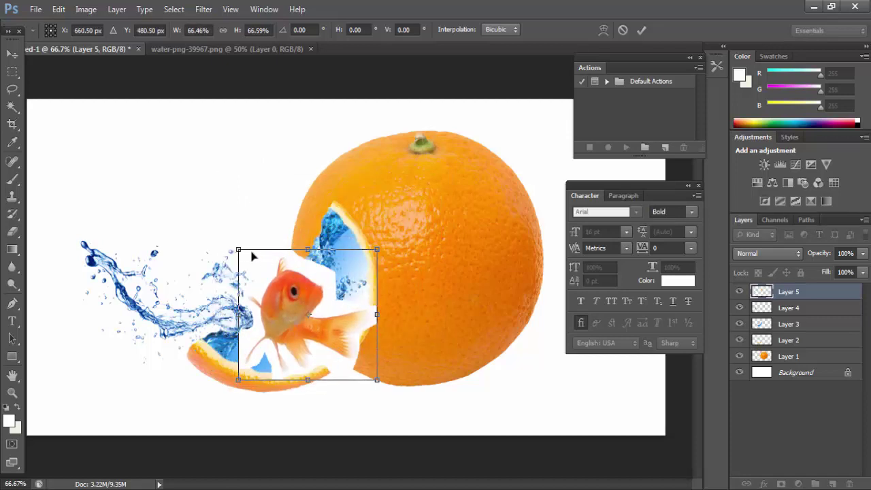
left_click_drag(245, 257, 300, 332)
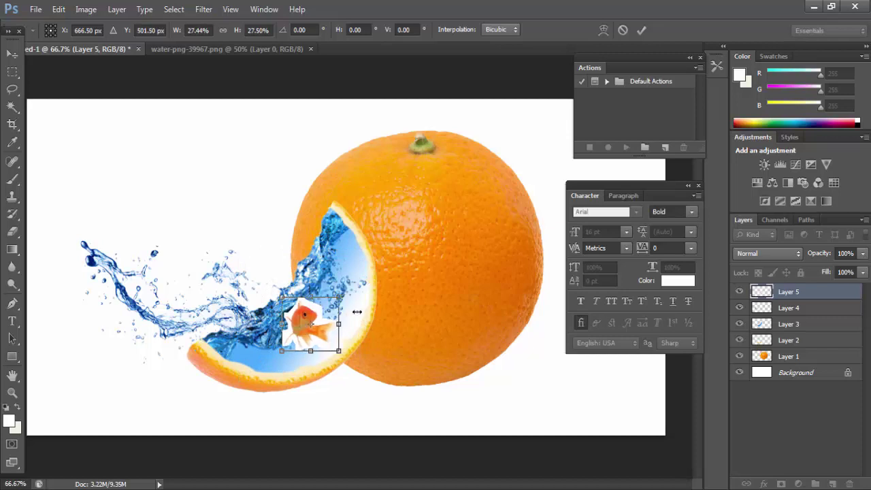
left_click_drag(360, 300, 352, 264)
left_click_drag(304, 349, 320, 346)
key("Return")
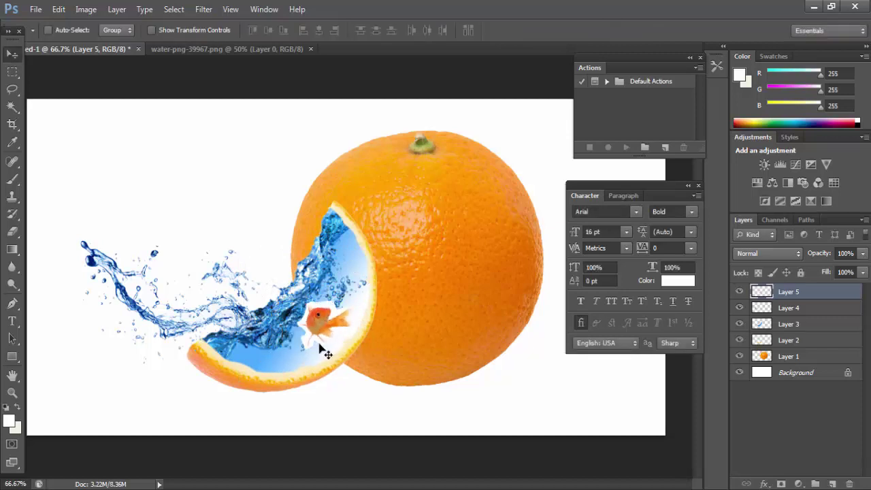
Step: Set the goldfish layer's blend mode to Multiply and move the fish slightly down and left in the slice
left_click(761, 254)
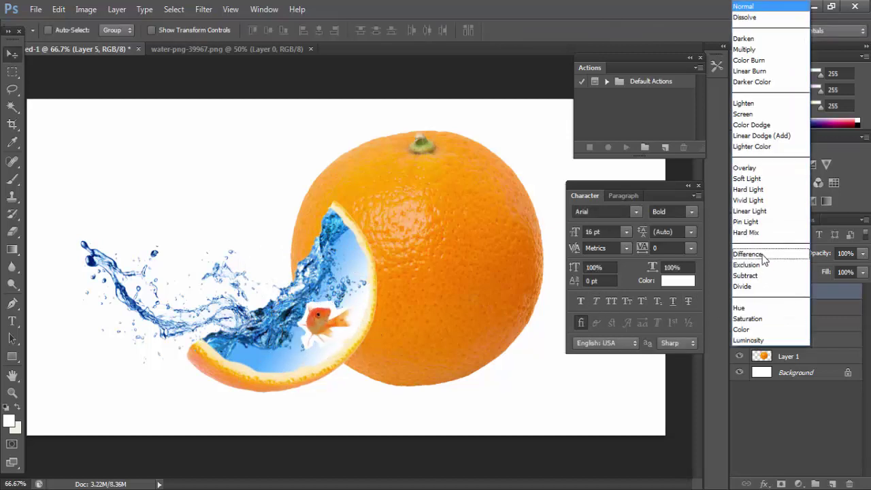
left_click(752, 47)
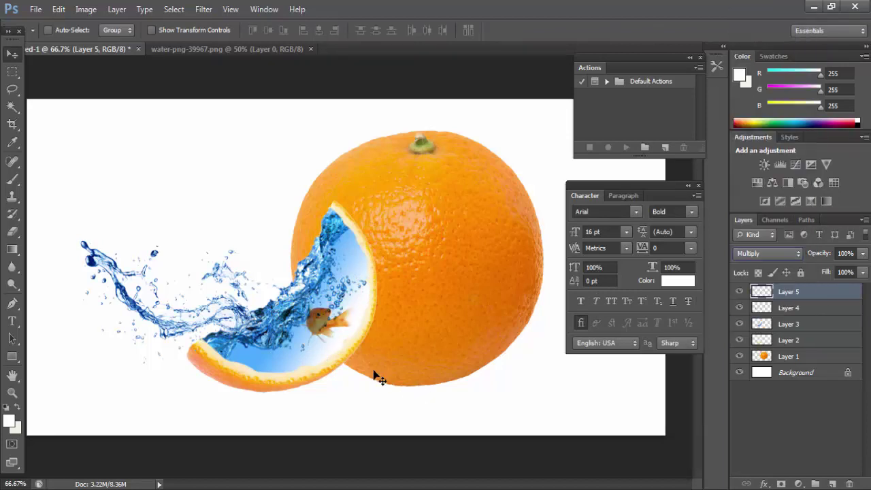
right_click(315, 322)
left_click(325, 329)
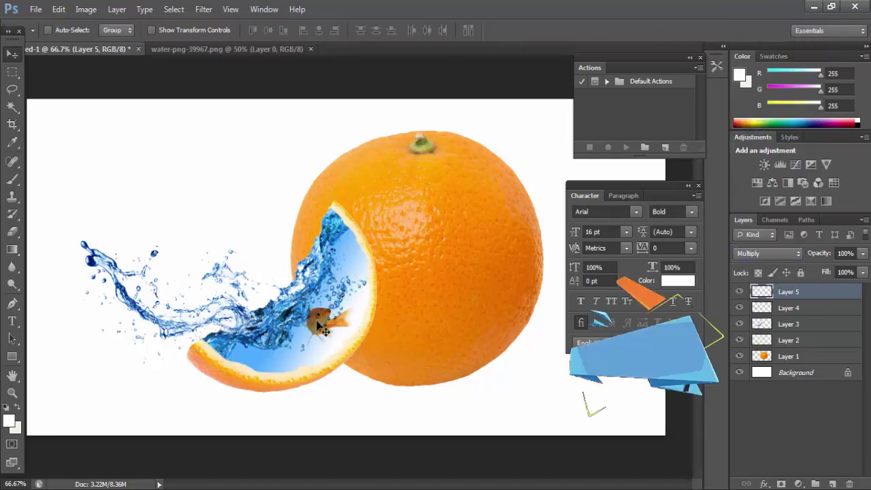
left_click_drag(317, 320, 311, 334)
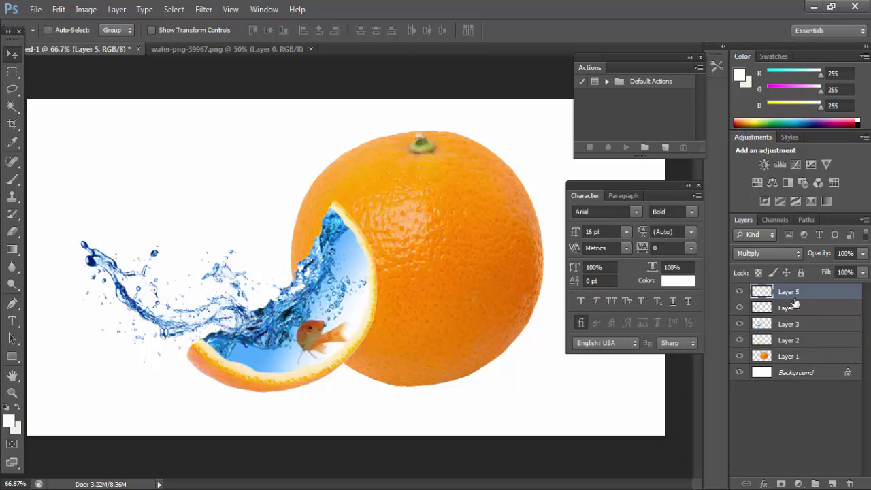
key("ctrl+e")
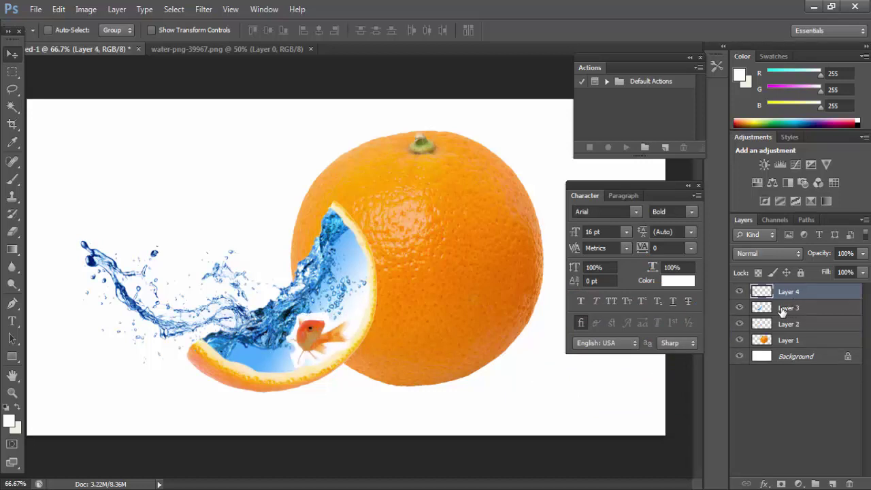
key("ctrl+e")
left_click(740, 293)
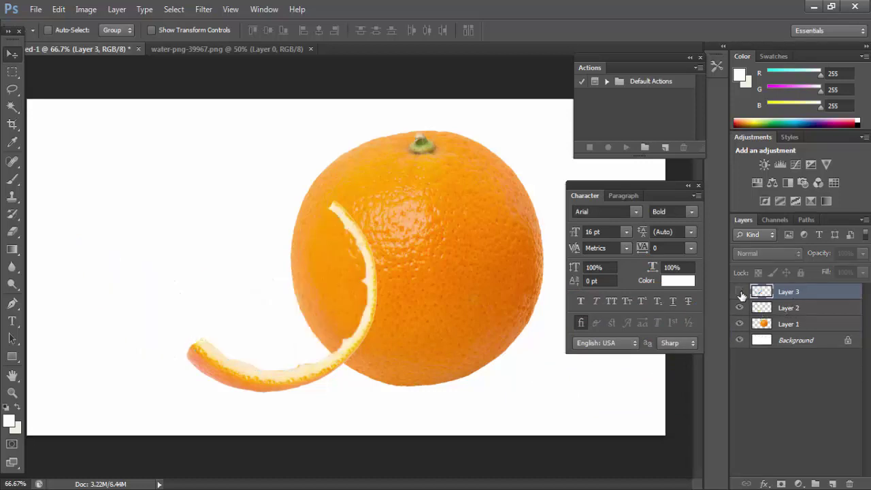
key("ctrl+alt+z")
key("ctrl+alt+z")
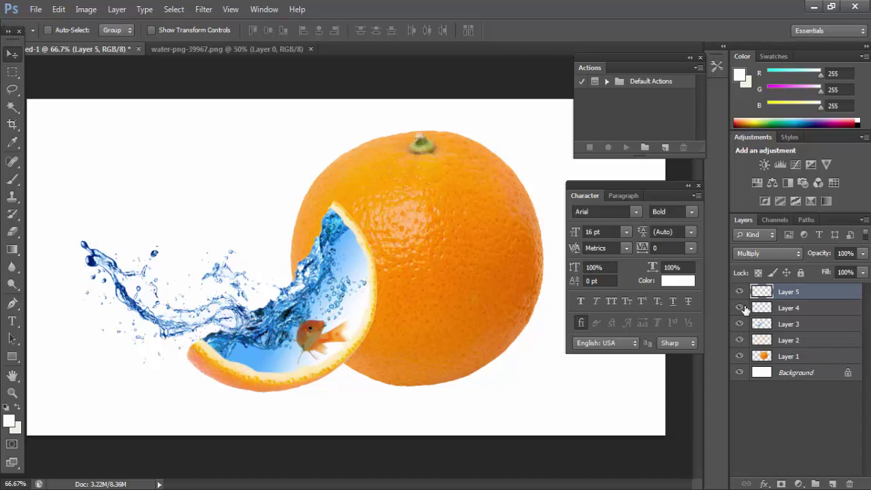
Step: Check Layer 4's contents by toggling its visibility, and merge it down into Layer 3
left_click(739, 309)
left_click(740, 310)
left_click(739, 309)
left_click(740, 310)
left_click(785, 313)
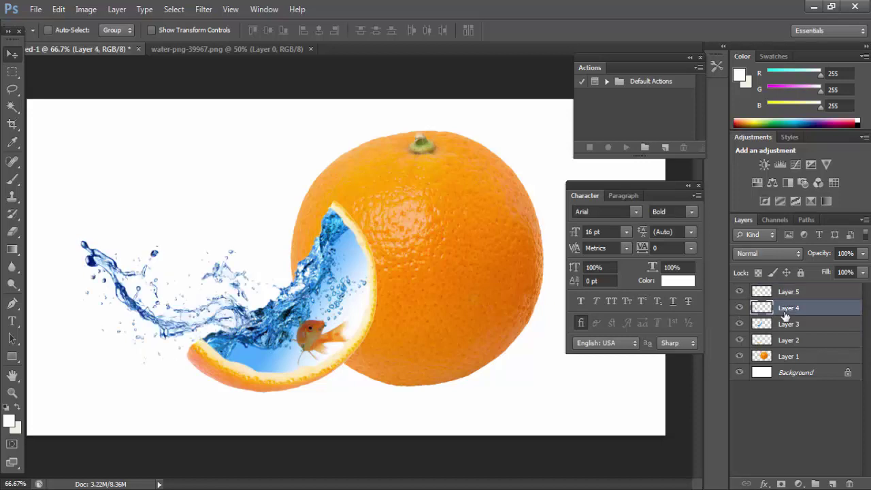
key("ctrl+e")
left_click(739, 308)
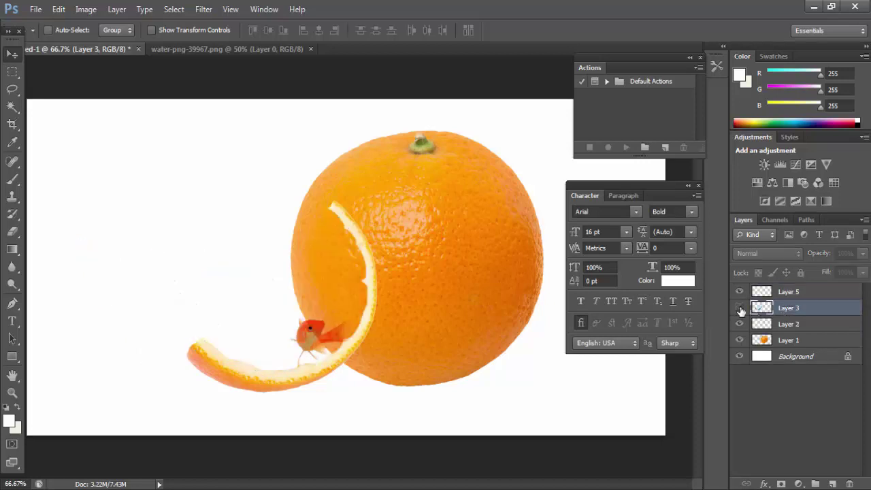
left_click(739, 308)
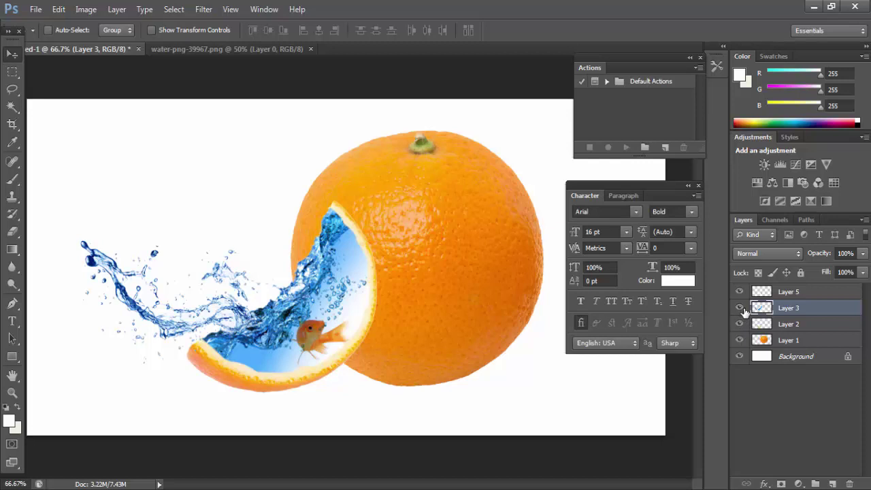
Step: Merge the water on Layer 3 down into the rind on Layer 2 and check the merged layer's visibility
key("ctrl+e")
left_click(739, 308)
left_click(739, 308)
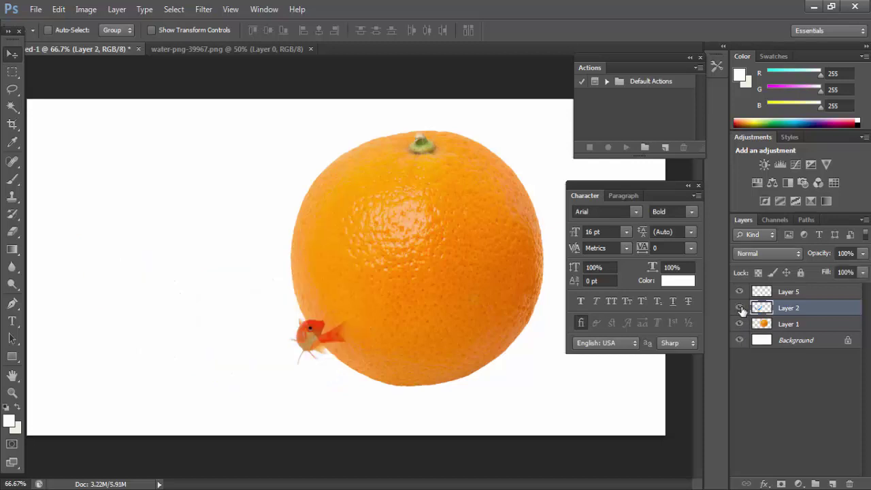
Step: Enlarge the merged slice and water on Layer 2 proportionally around its centre
key("ctrl+minus")
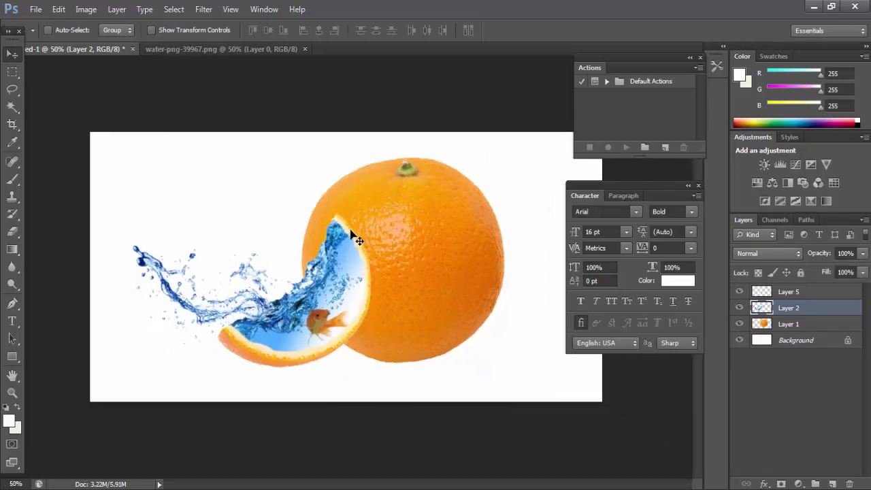
key("ctrl+t")
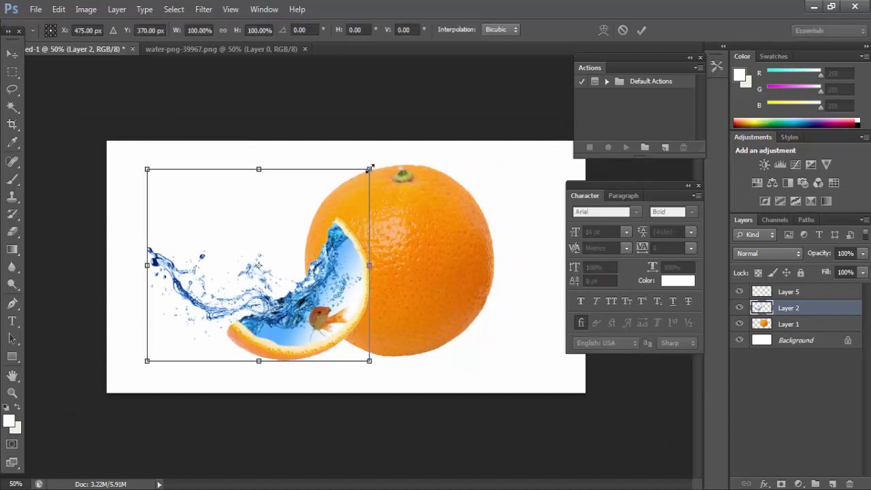
left_click_drag(369, 168, 394, 147)
key("Return")
Step: Select the whole orange on Layer 1 and move it right, partly clear of the slice
right_click(410, 235)
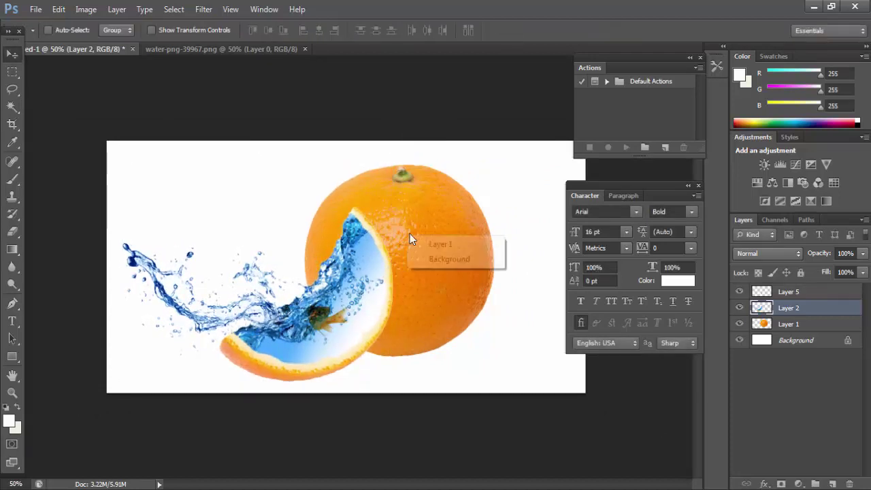
left_click(436, 241)
left_click_drag(447, 240, 486, 244)
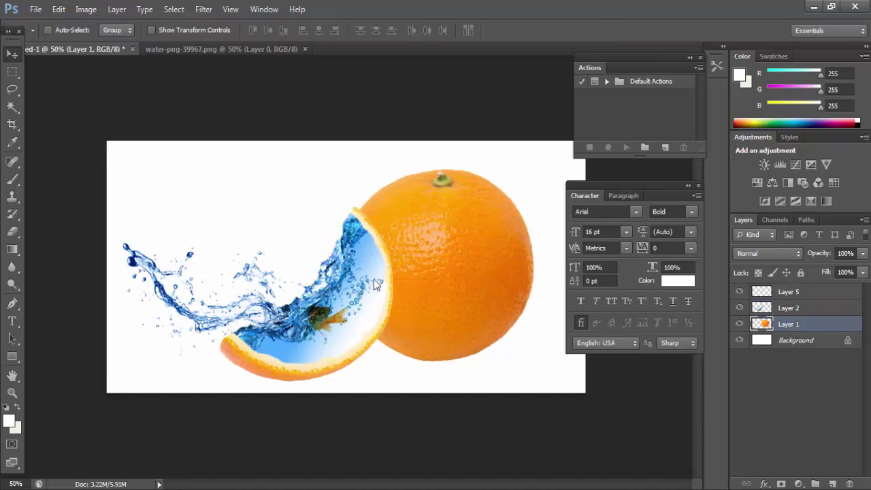
Step: Select Layer 2 and move the slice with its water up and right, over the orange's left side
right_click(371, 279)
left_click(376, 284)
left_click_drag(380, 289, 400, 273)
Step: Select the whole orange on Layer 1 and shift it slightly up and right
right_click(431, 249)
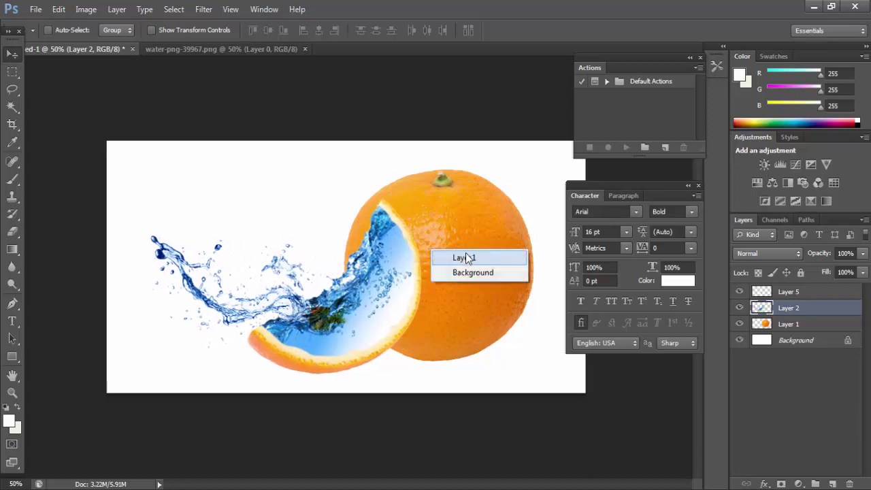
left_click(467, 256)
left_click_drag(476, 233, 480, 223)
Step: Move the water-filled slice on Layer 2 up and left, and reposition the goldfish on Layer 5 within the slice's white area
right_click(389, 287)
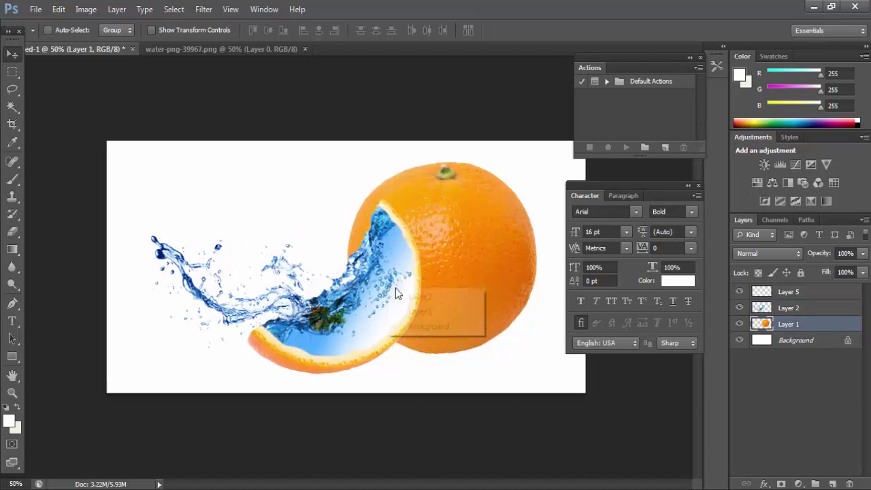
left_click(394, 292)
left_click_drag(385, 283, 366, 265)
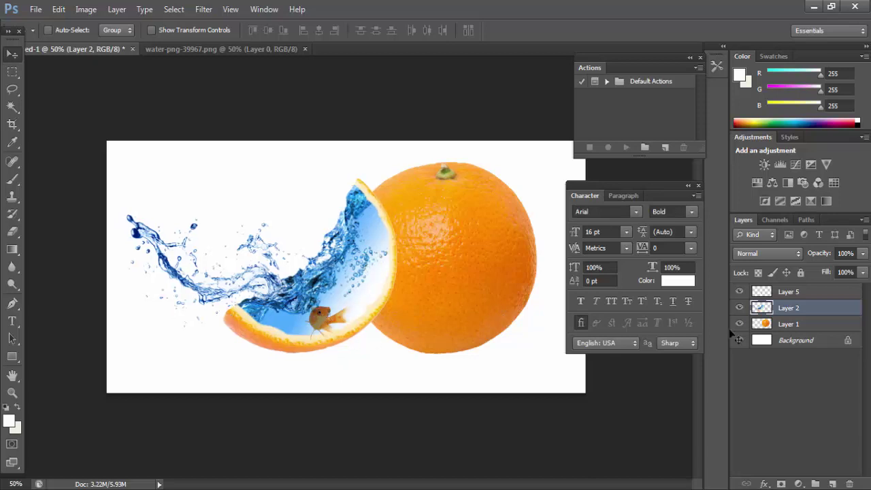
left_click(783, 293)
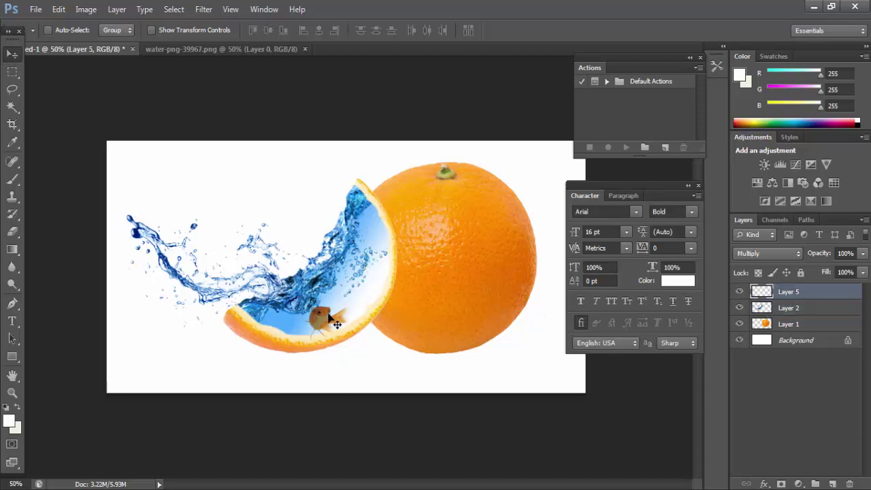
left_click_drag(334, 320, 357, 295)
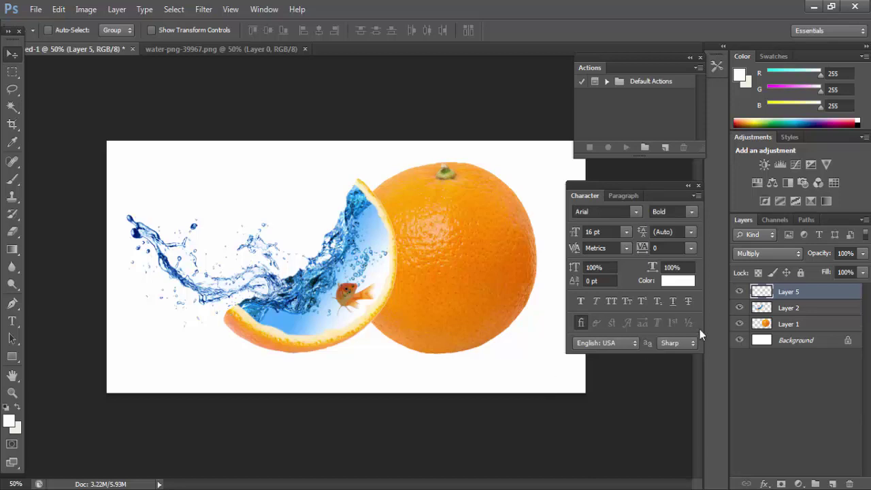
Step: Add a new layer above Layer 5 and draw a wide, flat elliptical selection near the slice's upper tip
left_click(832, 483)
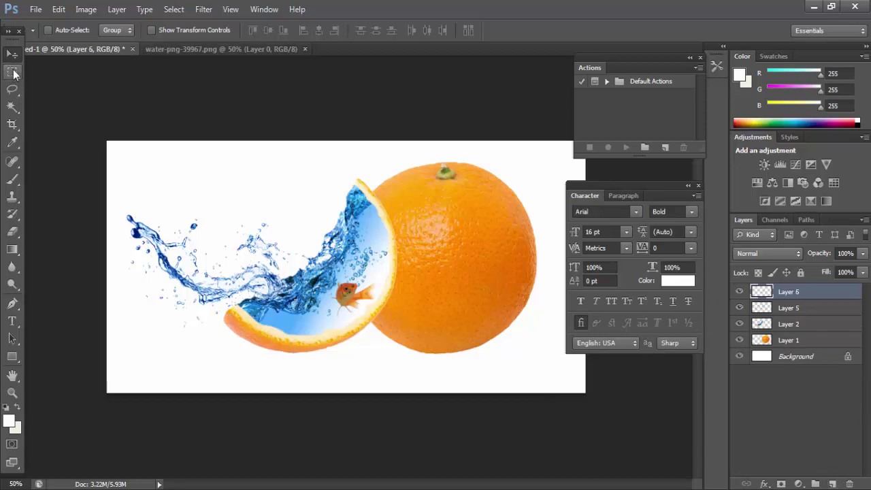
left_click(15, 72)
left_click(45, 82)
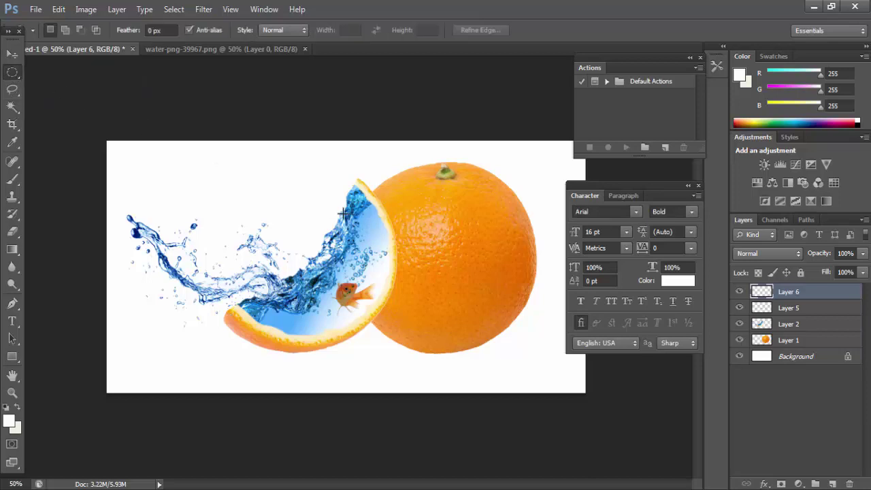
left_click_drag(244, 176, 367, 197)
left_click_drag(367, 195, 368, 195)
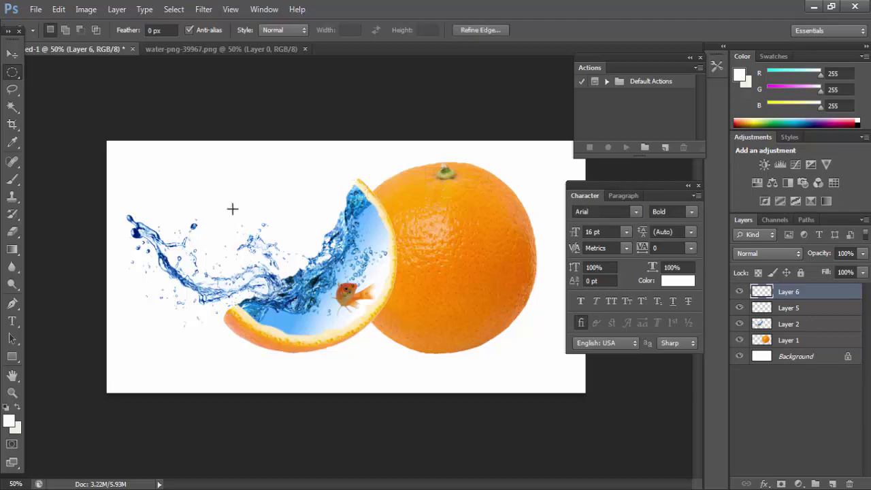
Step: Set the foreground colour to black (000000), fill the elliptical selection with it and deselect
left_click(11, 424)
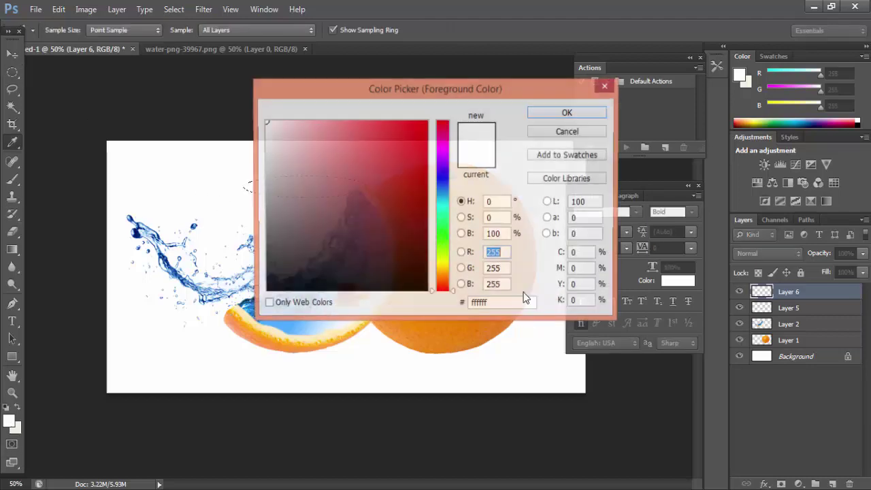
left_click(270, 291)
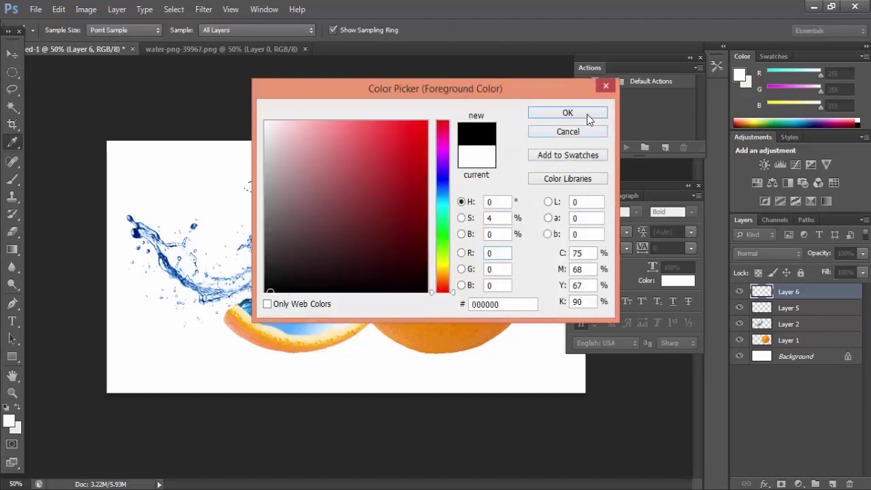
left_click(586, 113)
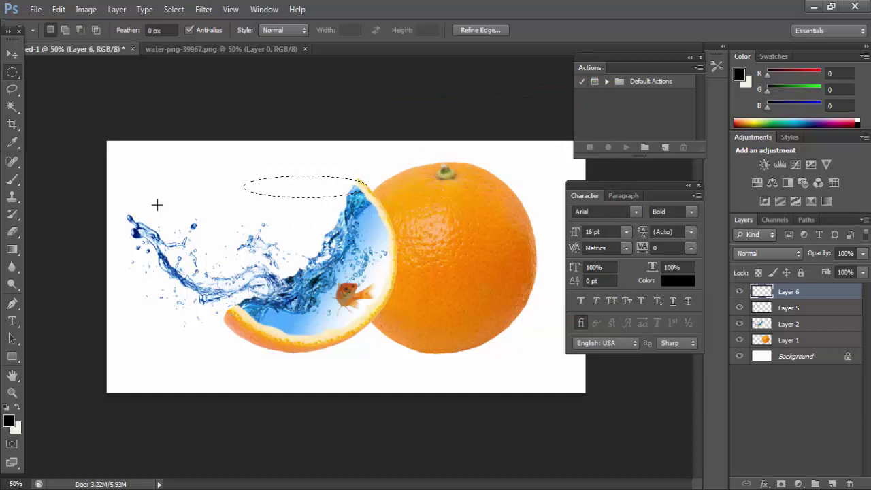
key("alt+BackSpace")
key("ctrl+d")
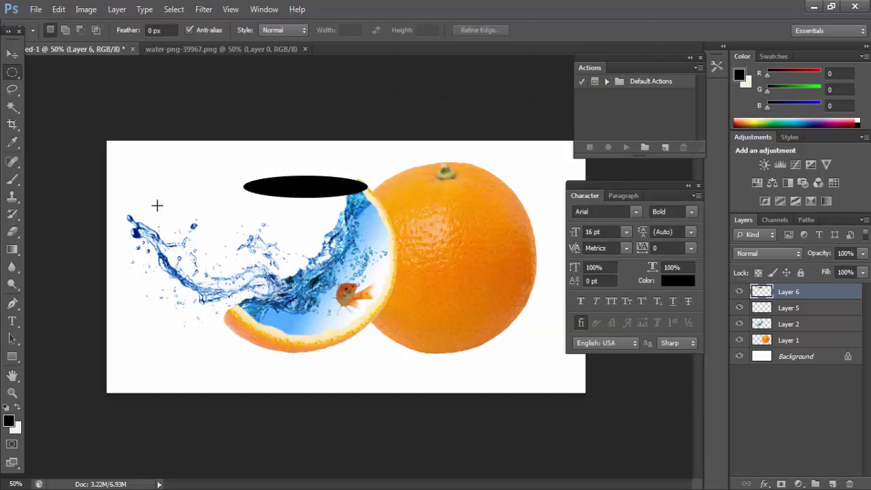
Step: Move the black ellipse onto the middle of the orange and apply a Gaussian Blur with a 72.1 pixel radius
key("v")
left_click_drag(315, 204, 488, 246)
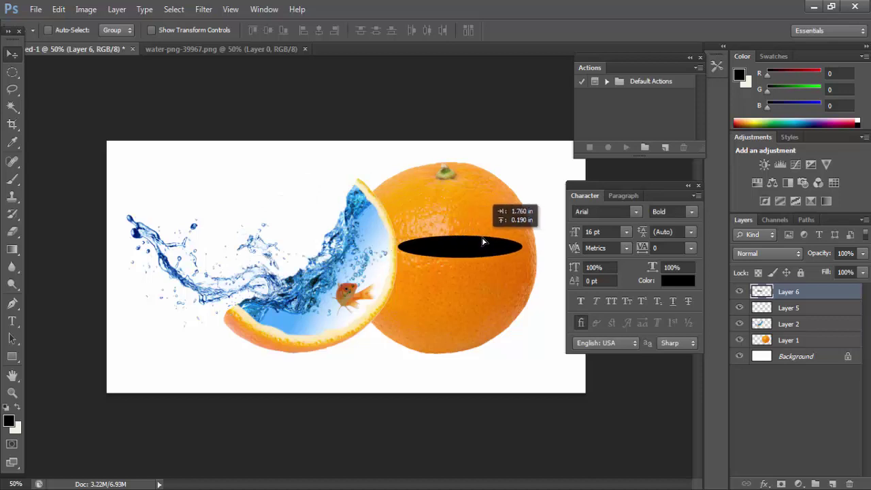
left_click(204, 9)
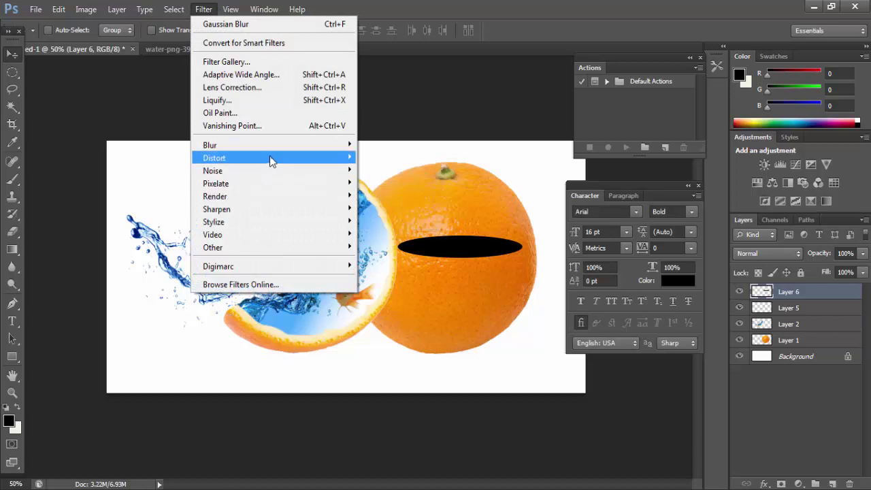
mouse_move(280, 145)
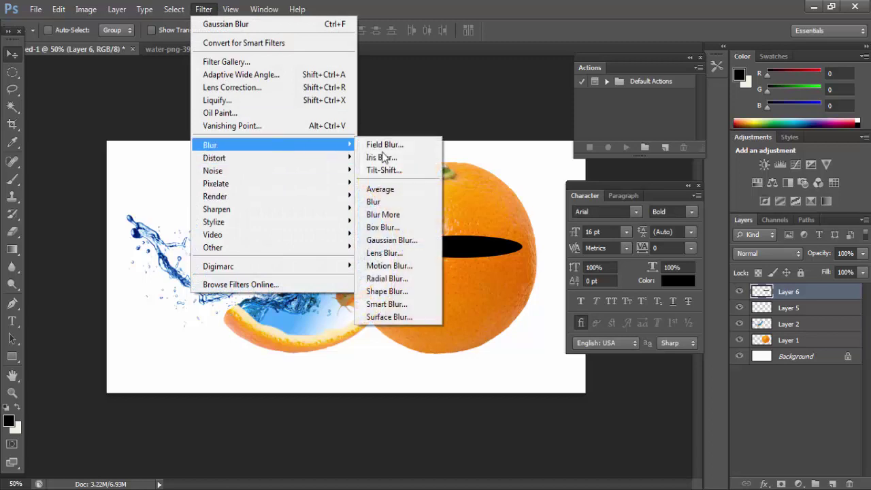
left_click(414, 242)
left_click_drag(497, 85, 206, 96)
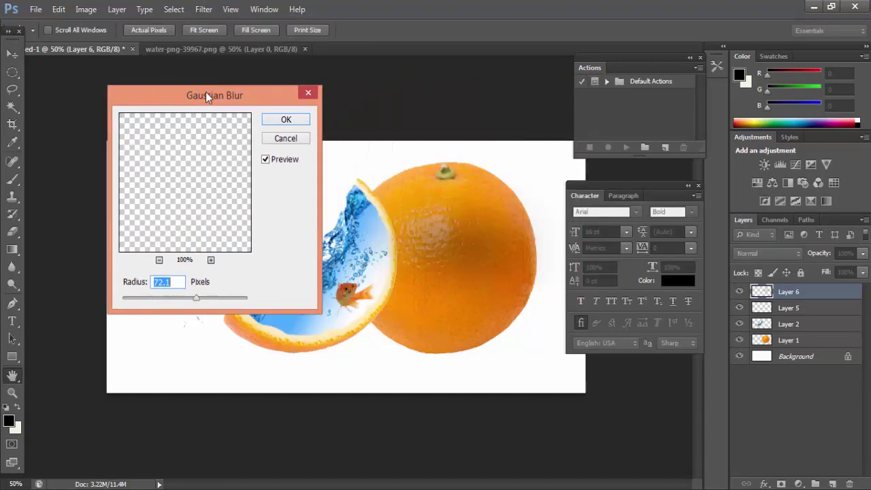
left_click(286, 119)
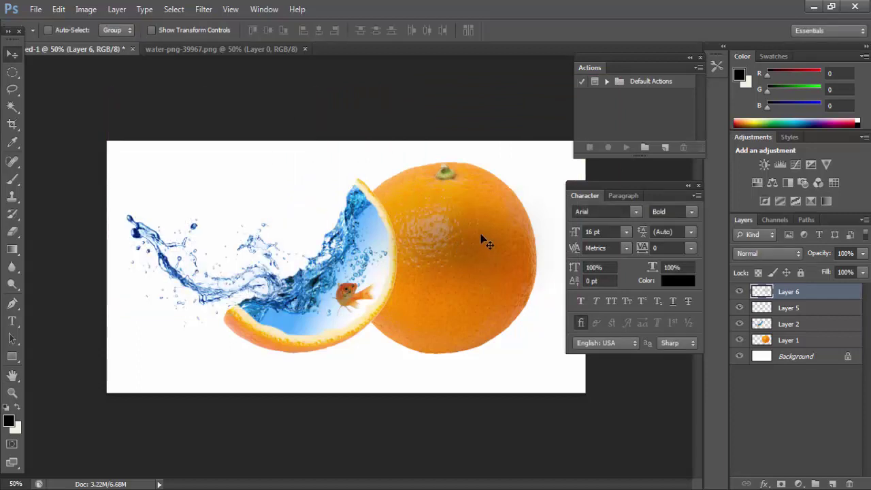
Step: Transform the blurred ellipse into a ground shadow beneath the orange, flattening its height to 29.46% at 100% width
key("ctrl+t")
left_click_drag(461, 170, 463, 207)
left_click_drag(480, 241, 457, 355)
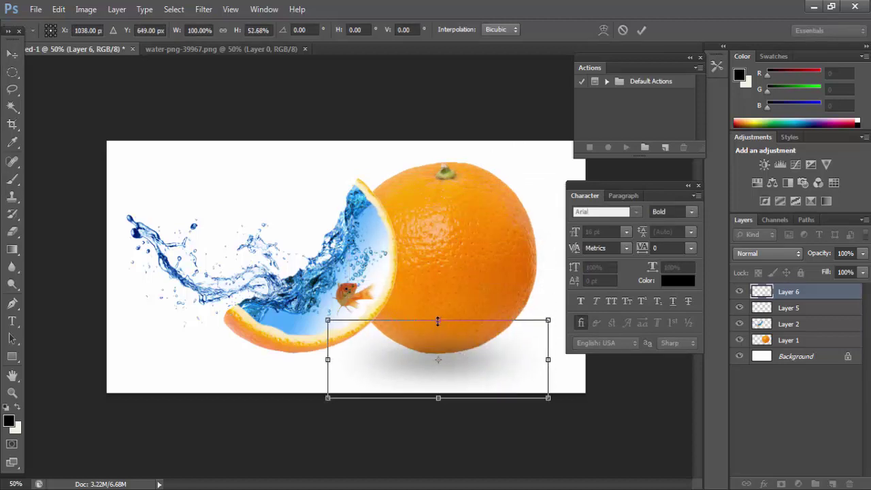
left_click_drag(438, 321, 438, 338)
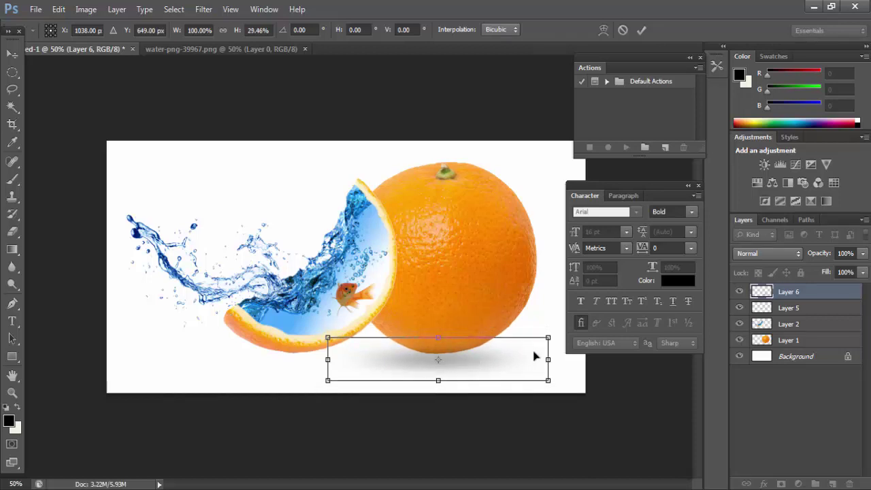
key("Return")
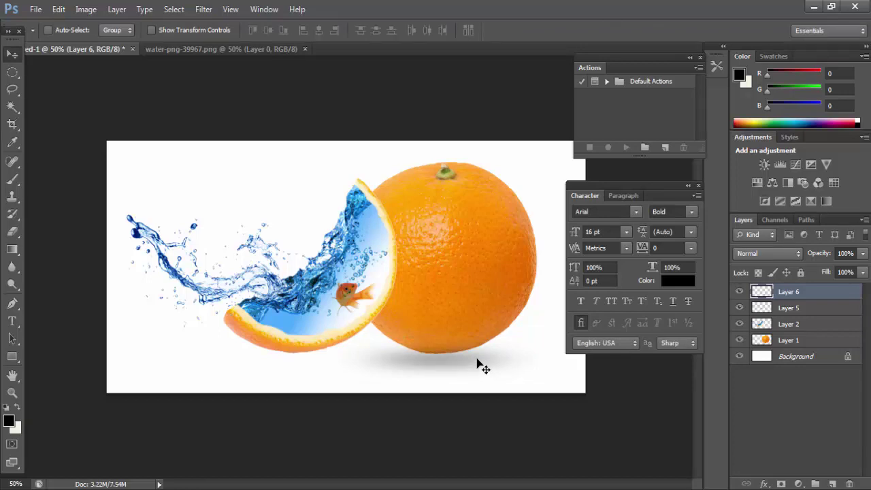
Step: Darken the shadow by merging a duplicate into Layer 6, and place that layer below Layer 1
key("ctrl+j")
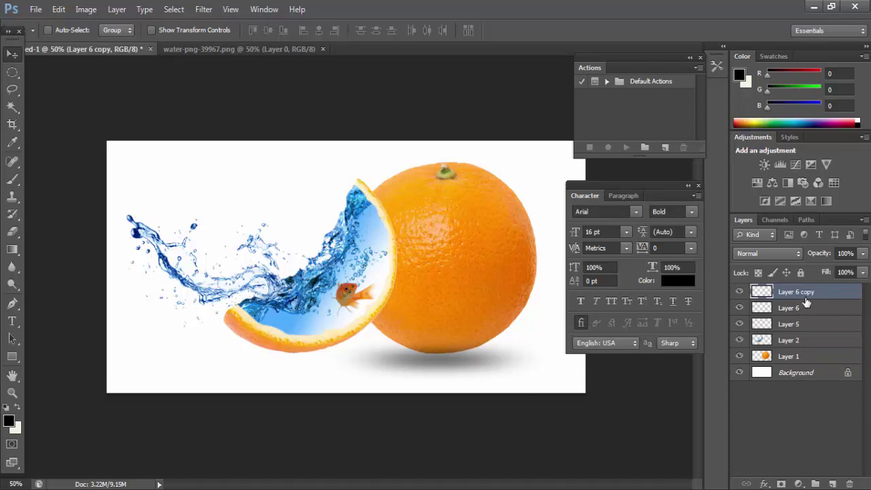
key("ctrl+e")
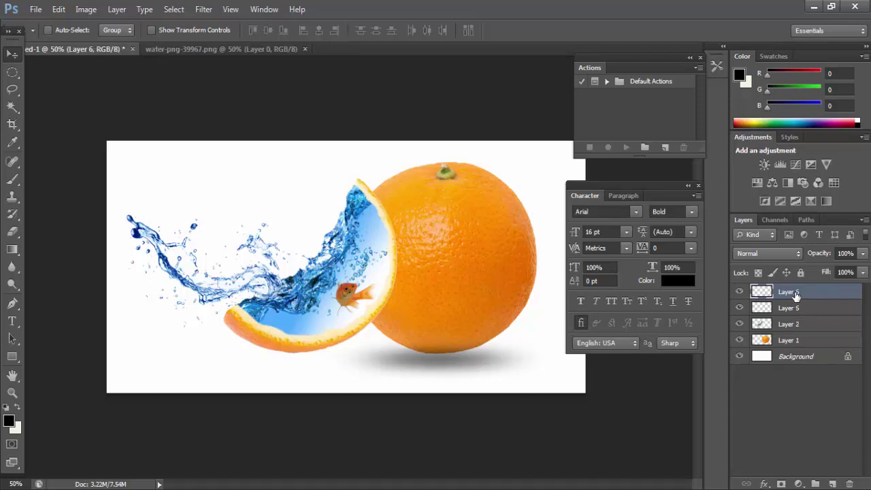
left_click(737, 293)
left_click(737, 293)
left_click_drag(795, 294, 792, 348)
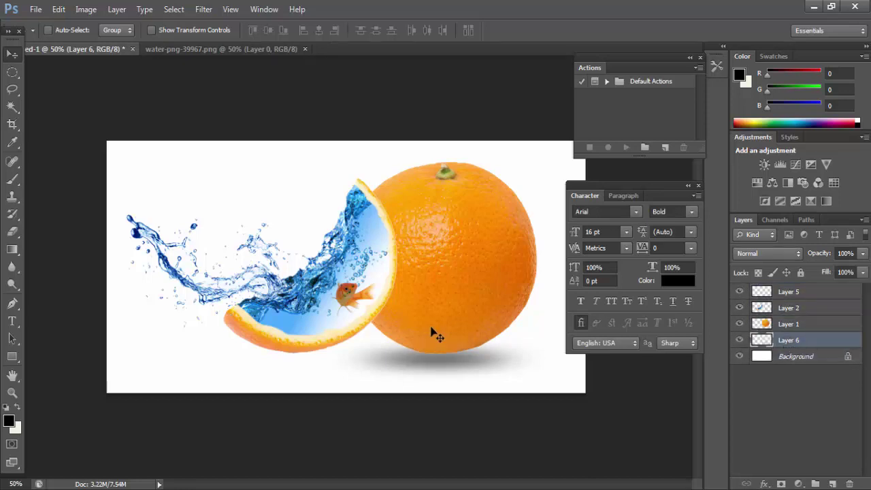
Step: Reposition the shadow on Layer 6 slightly right and up so it sits against the orange's underside
right_click(473, 361)
left_click(487, 366)
left_click_drag(474, 356, 485, 361)
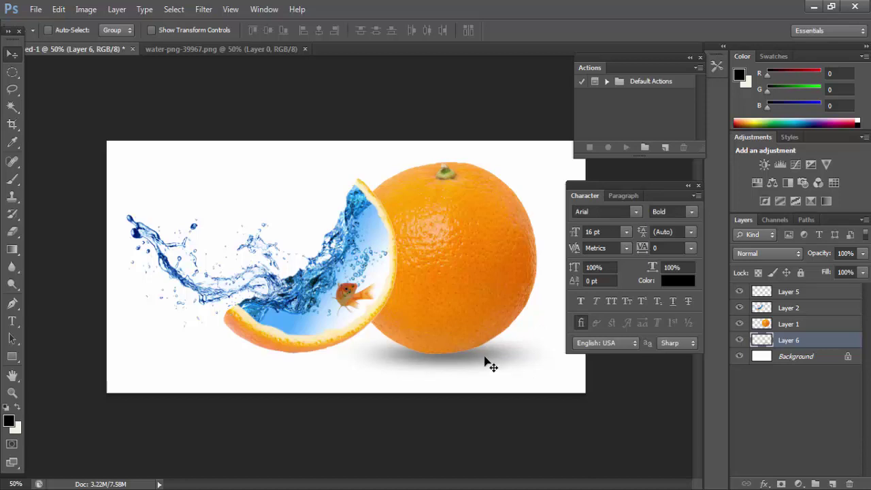
key("Up")
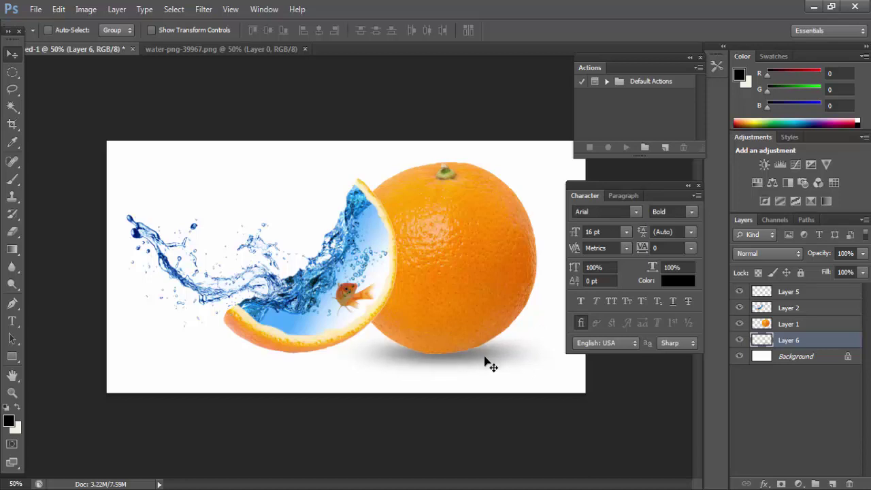
Step: Lower the shadow layer's opacity to 81% and place a copy of the shadow beneath the slice
left_click(862, 253)
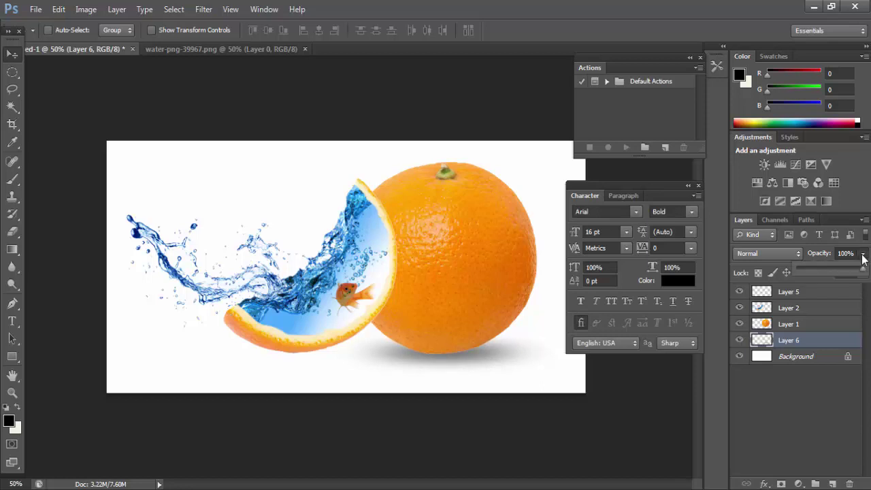
left_click_drag(858, 270, 851, 273)
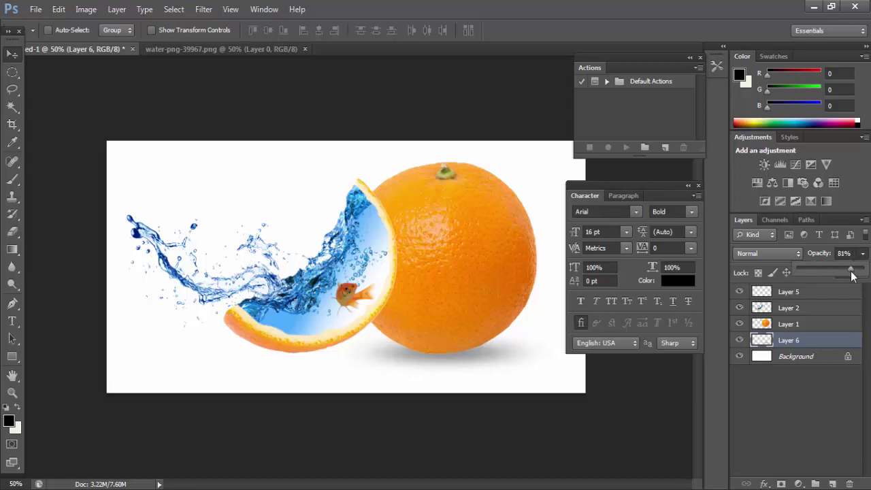
left_click(465, 354)
left_click_drag(483, 357, 336, 353)
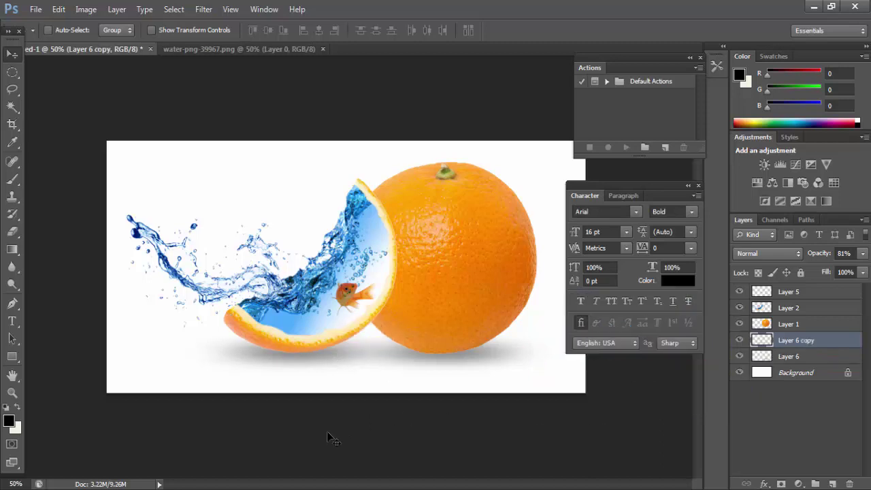
Step: Hide the interface panels and examine the whole composite at 66.67% zoom
key("ctrl+minus")
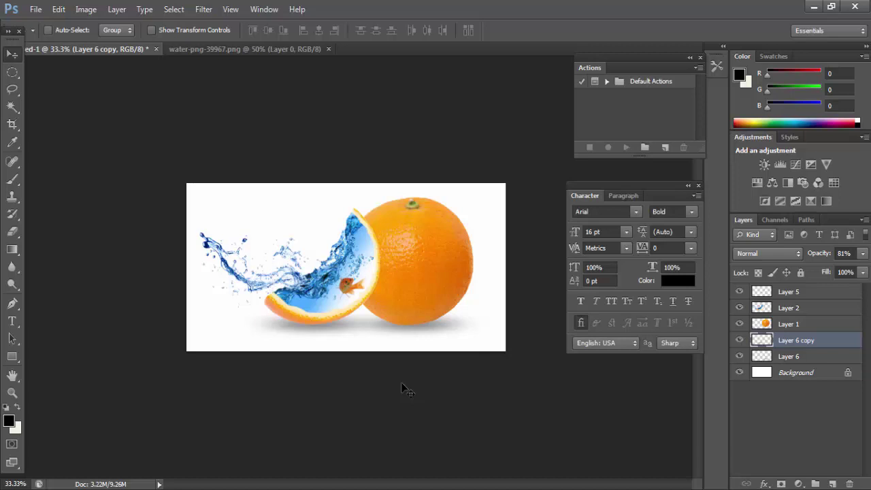
key("Tab")
left_click(448, 259, "ctrl")
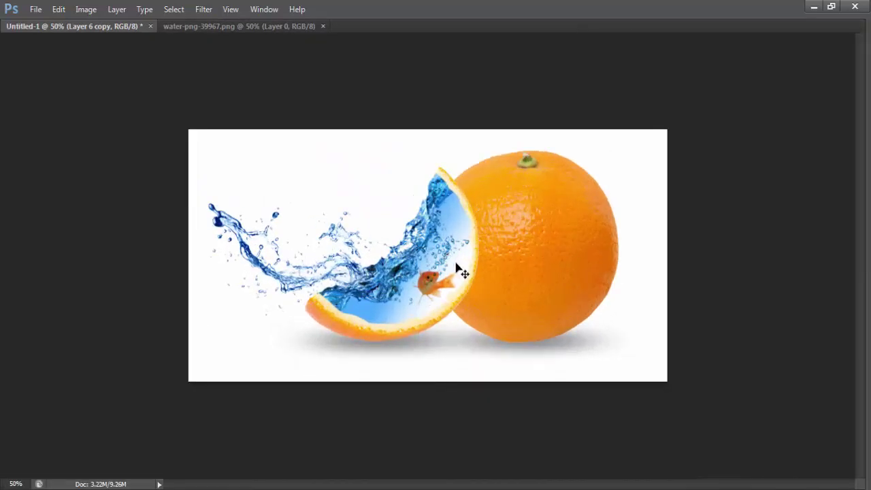
left_click(469, 263, "ctrl")
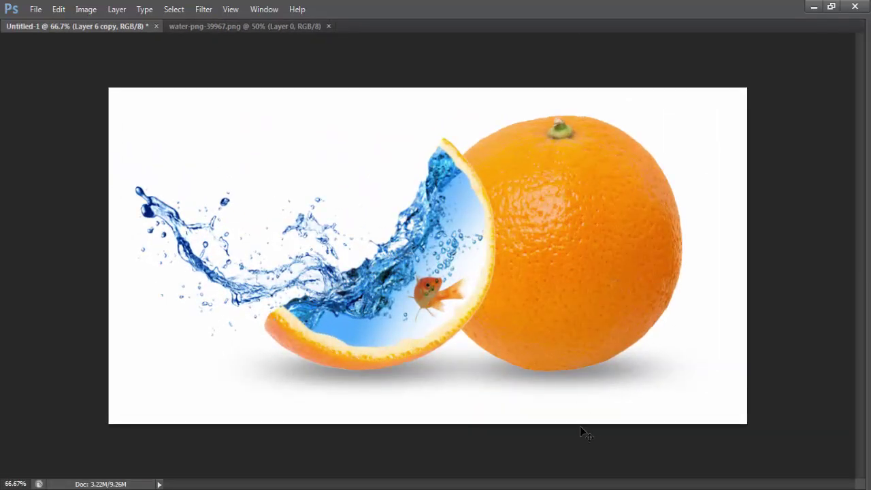